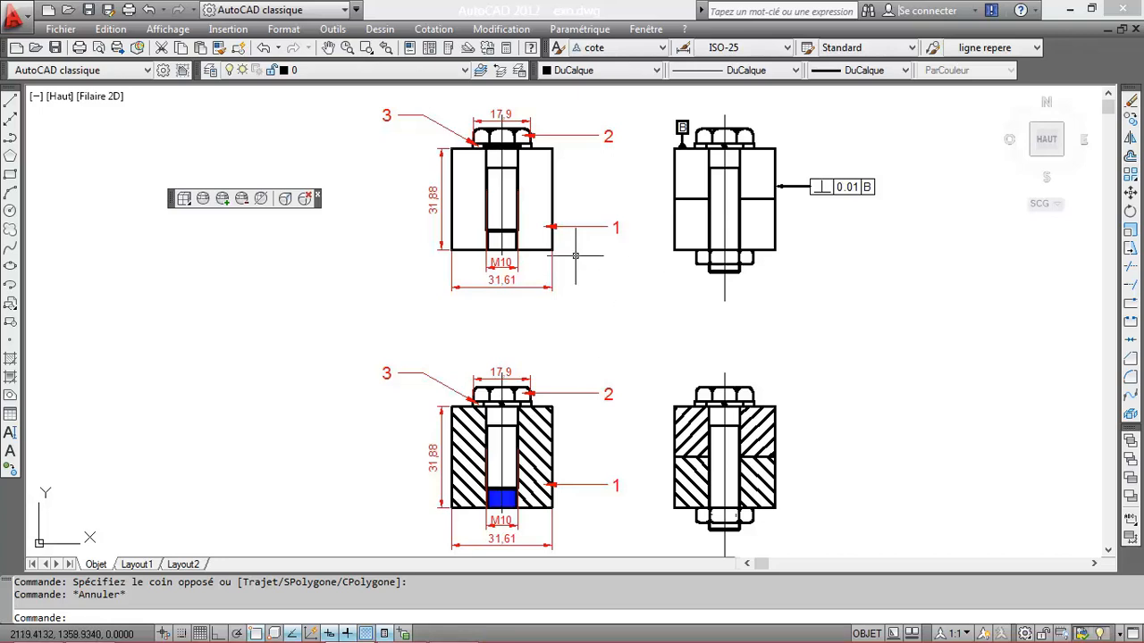
left_click(838, 186)
key("Escape")
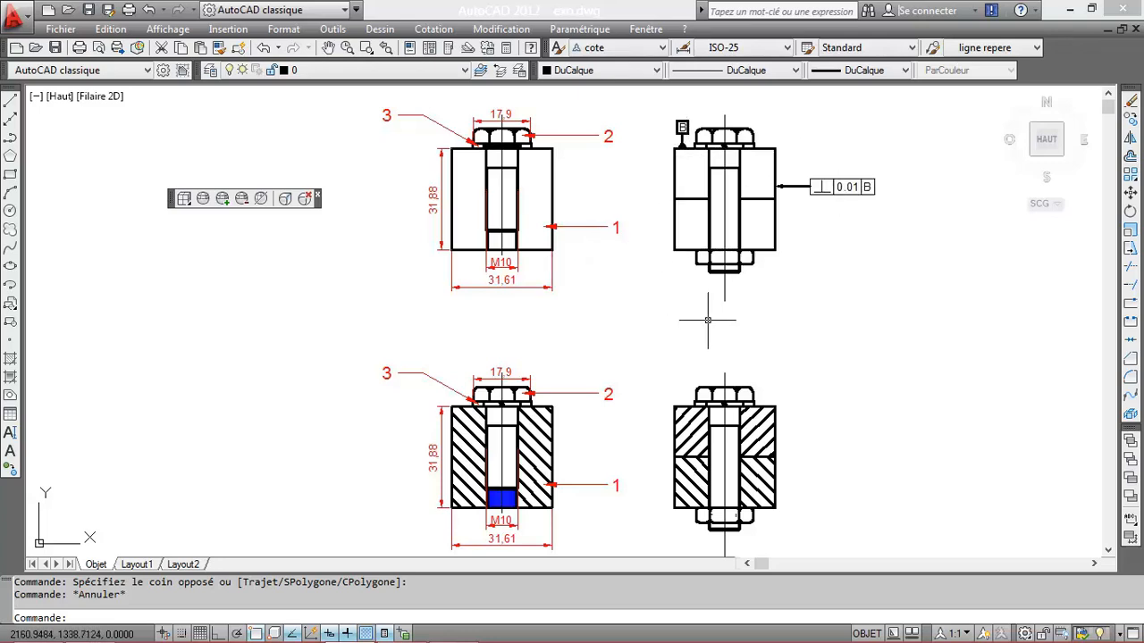
scroll(707, 320, "up", 2)
scroll(706, 320, "up", 2)
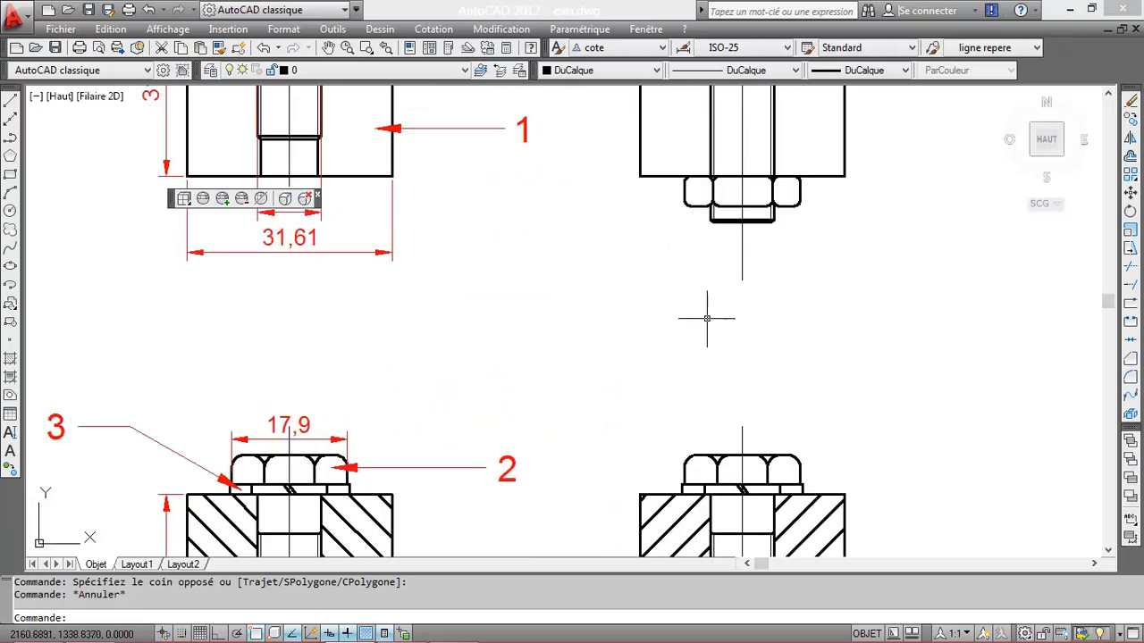
scroll(706, 319, "up", 2)
scroll(669, 340, "down", 1)
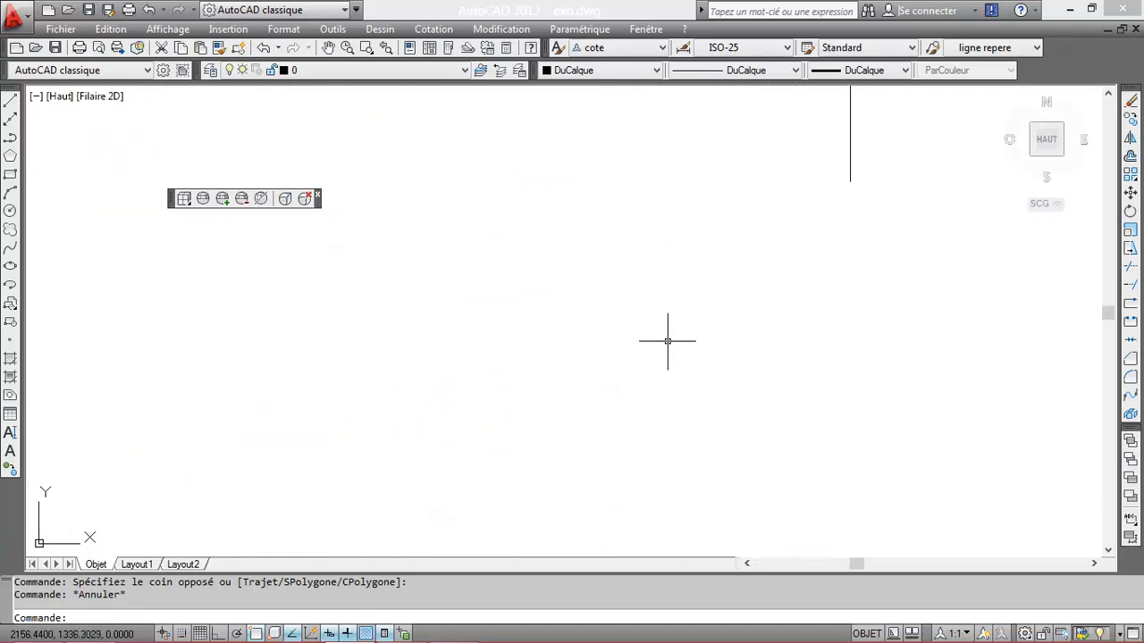
scroll(668, 340, "down", 5)
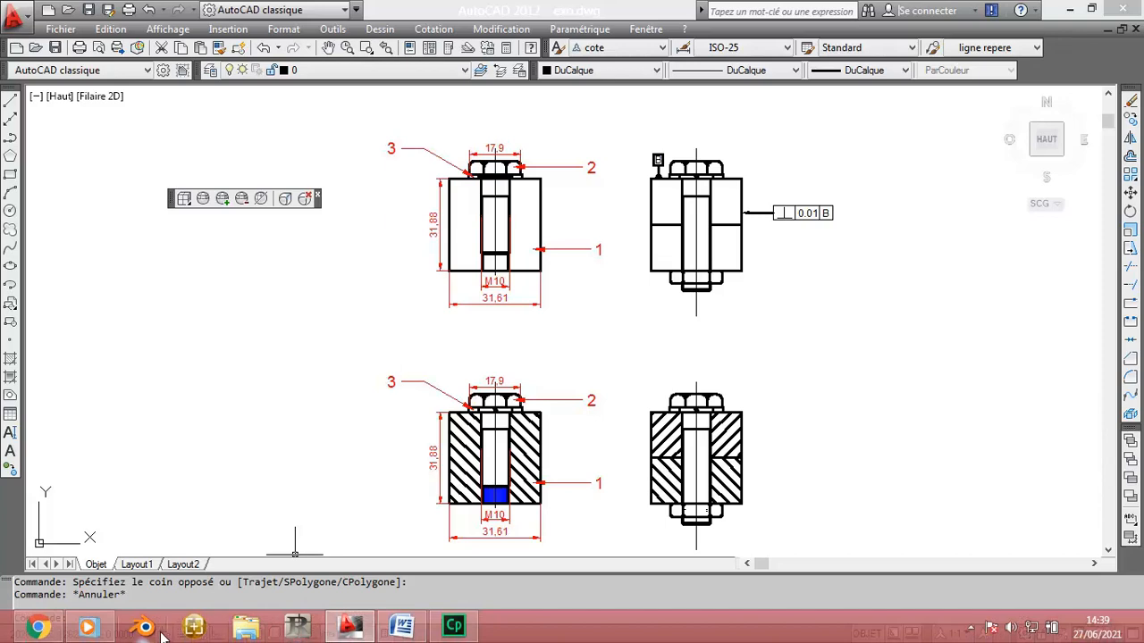
Step: Switch to Chrome and check the lesson page address and its DWG hatching file link, then return to the AutoCAD drawing
left_click(38, 627)
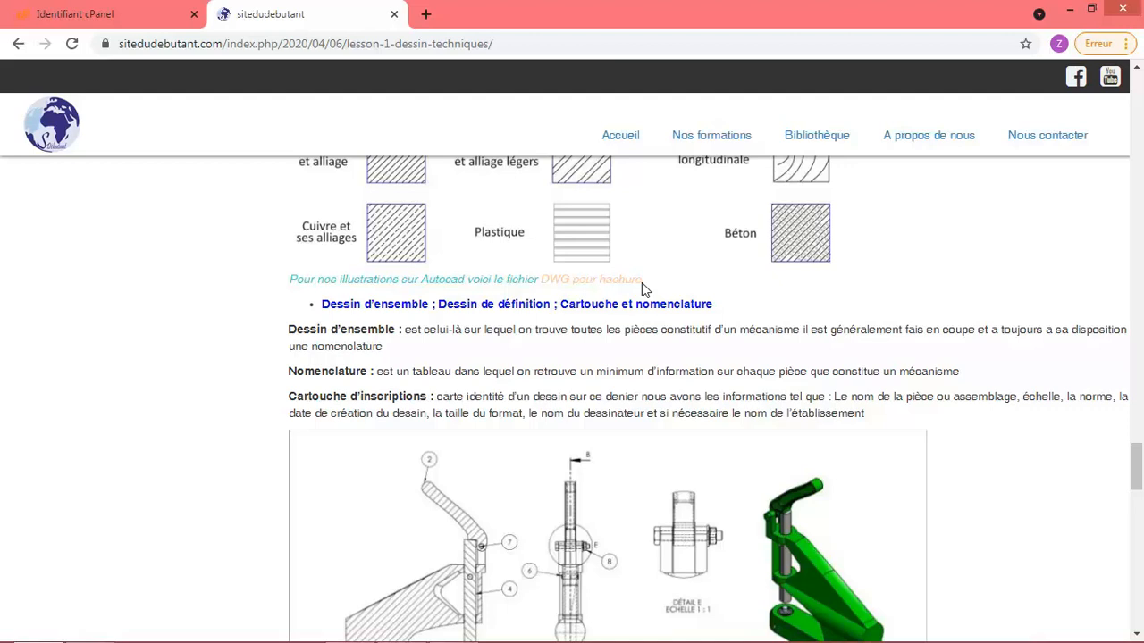
left_click(473, 45)
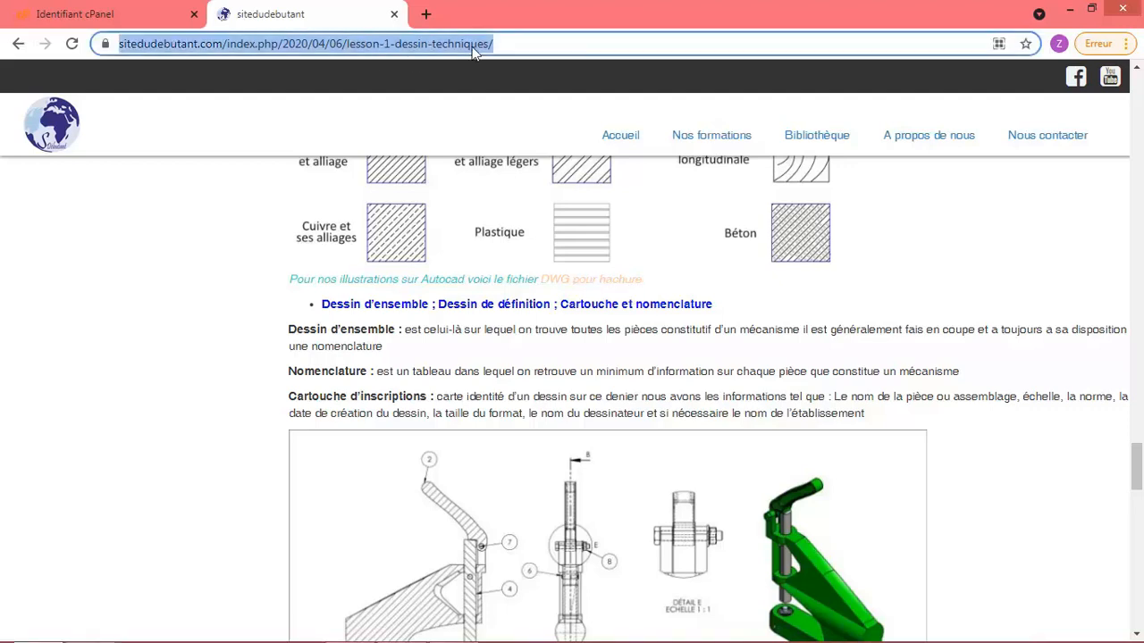
left_click(1070, 9)
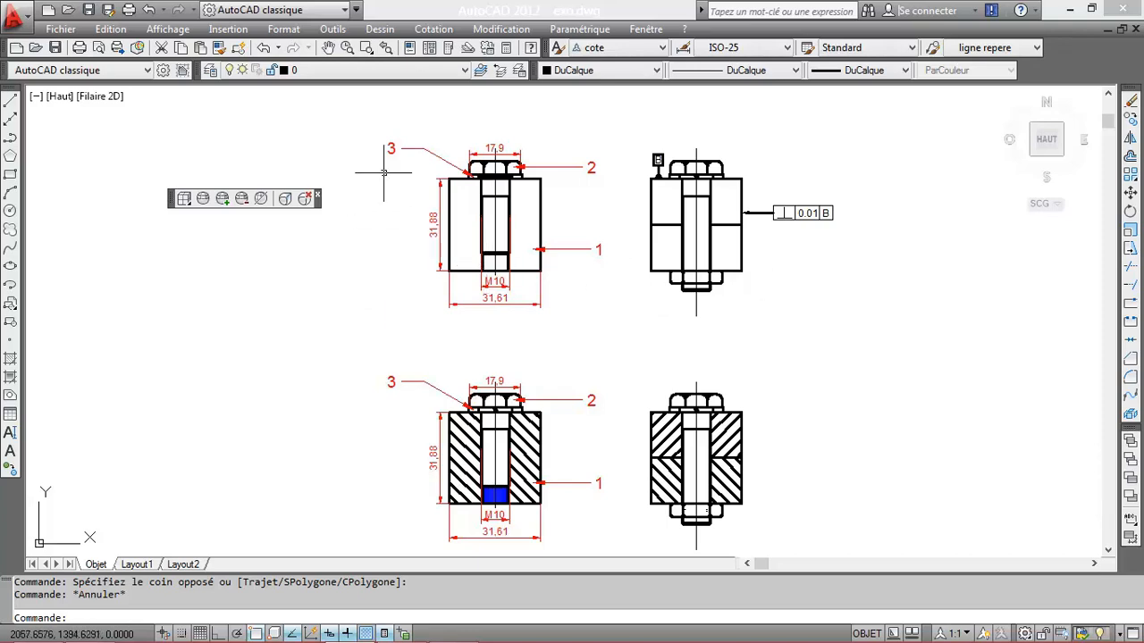
Step: Copy both upper unhatched bolt assembly views about 169 units to the right, using the first block's lower-left corner as base point
left_click(374, 112)
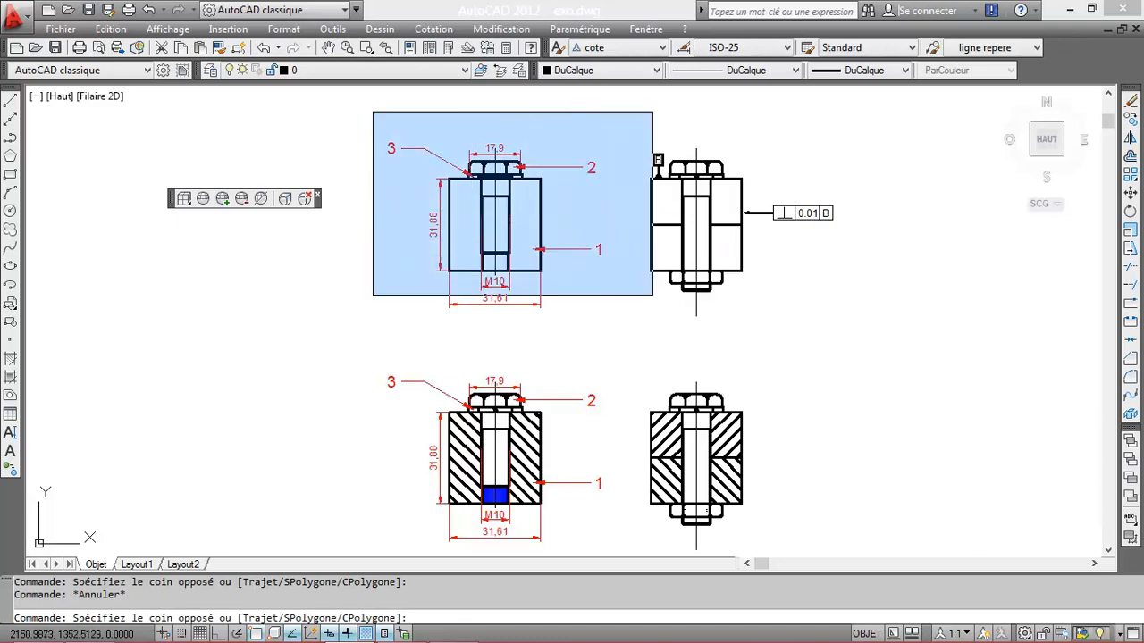
left_click(770, 316)
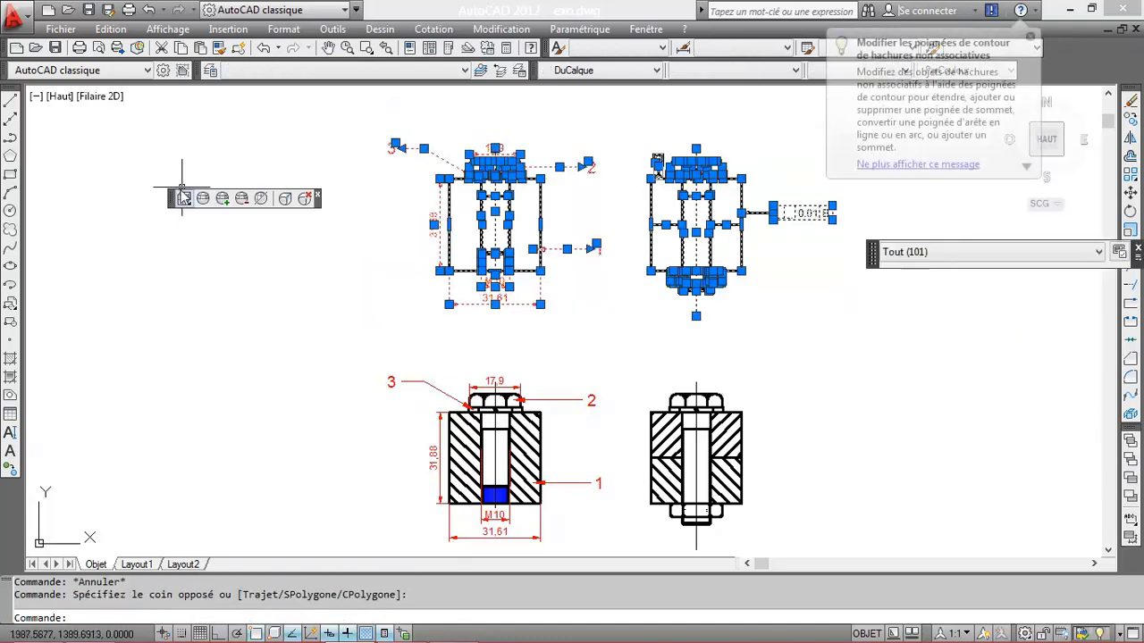
left_click(1130, 118)
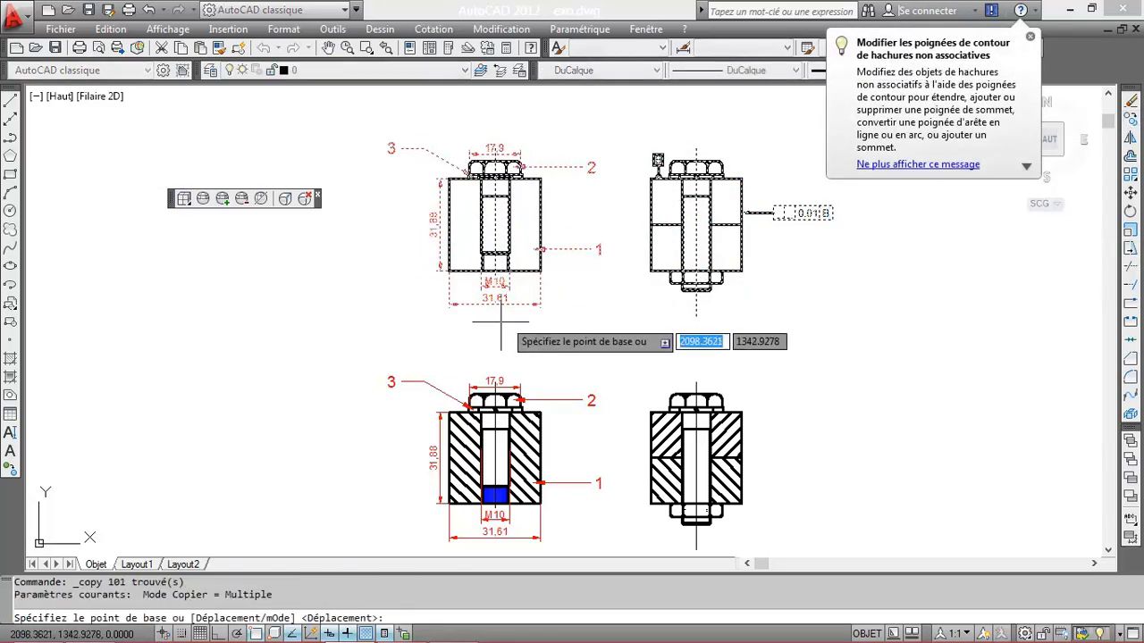
left_click(449, 271)
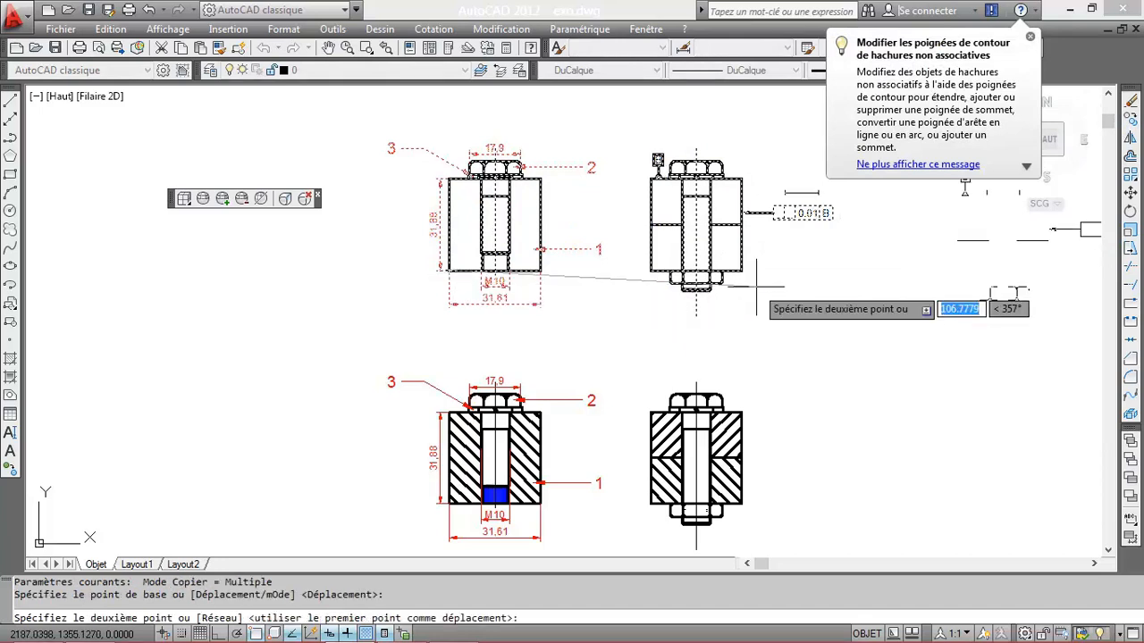
scroll(806, 357, "down", 2)
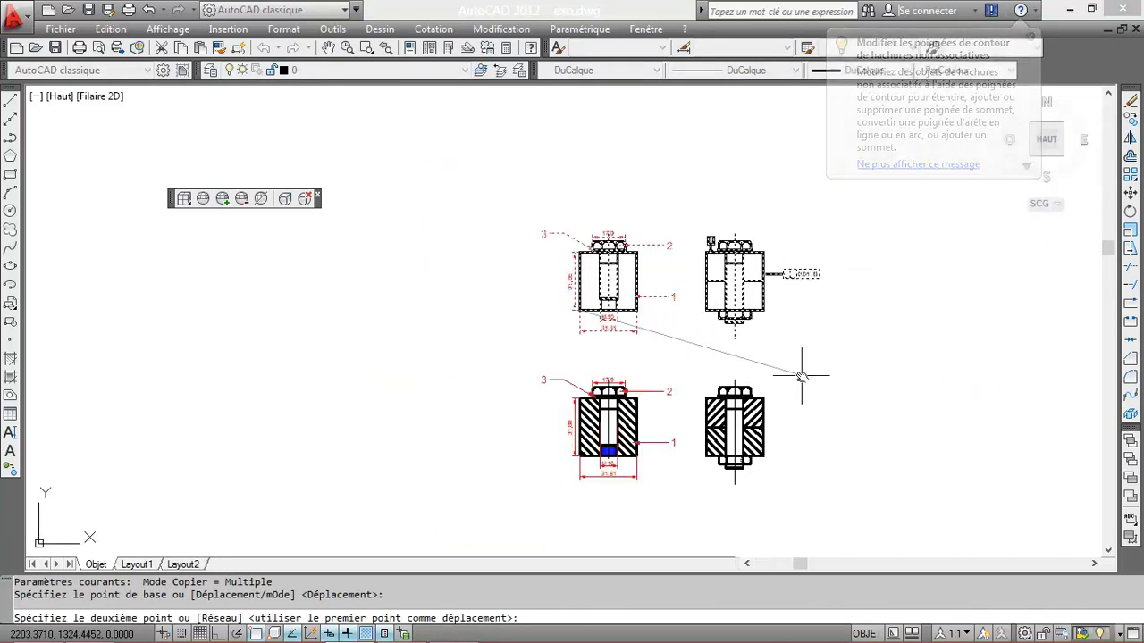
middle_click_drag(804, 375, 646, 374)
left_click(722, 358)
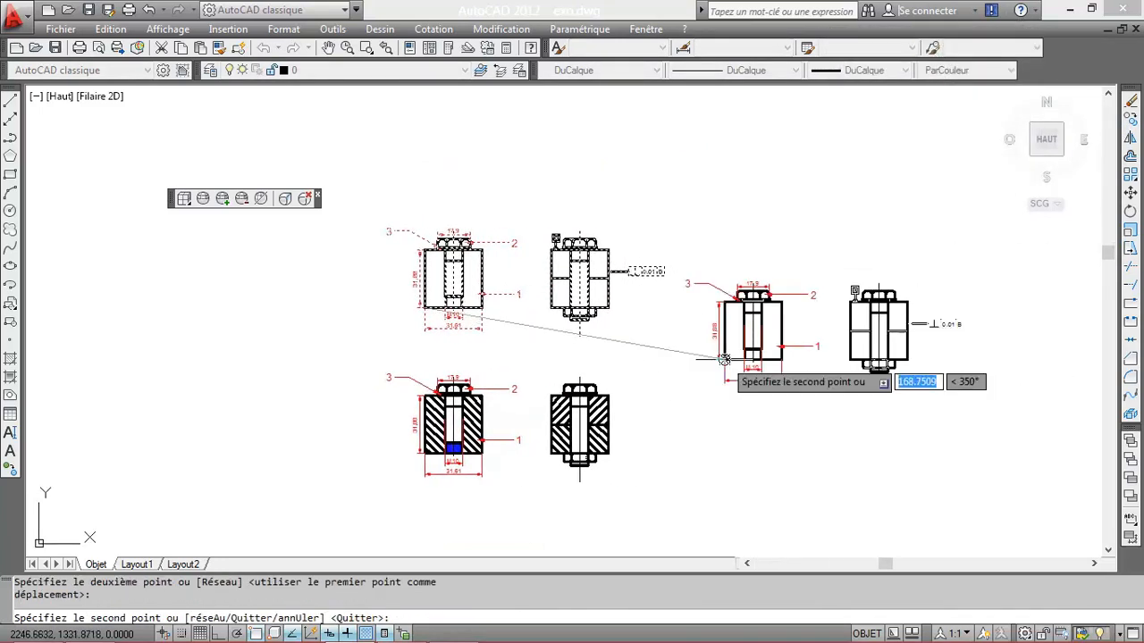
key("Escape")
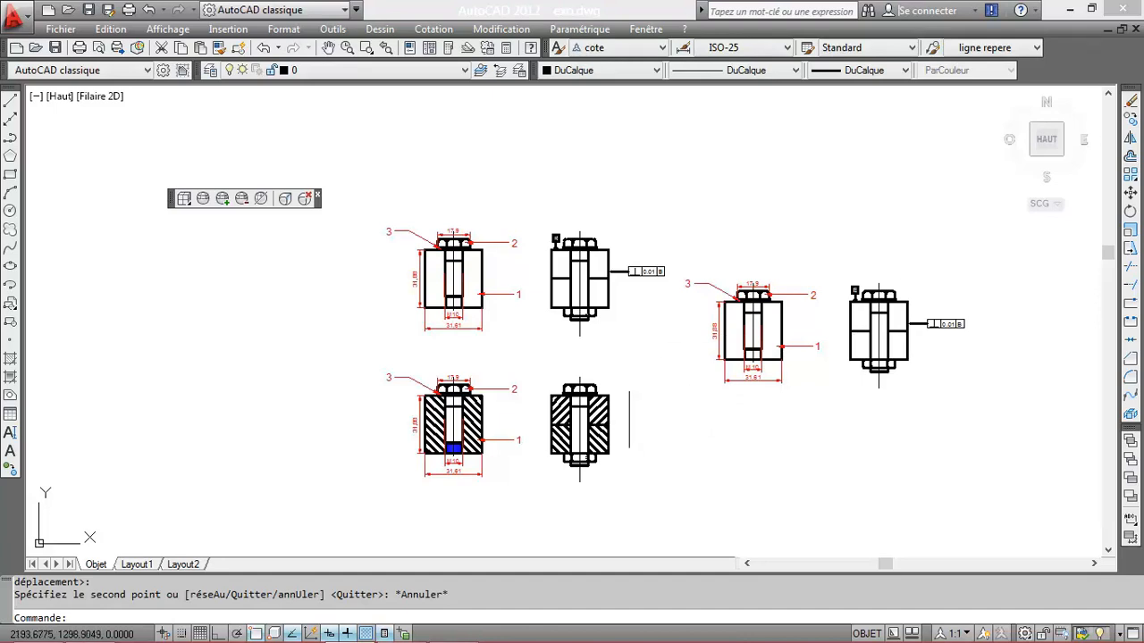
mouse_move(598, 427)
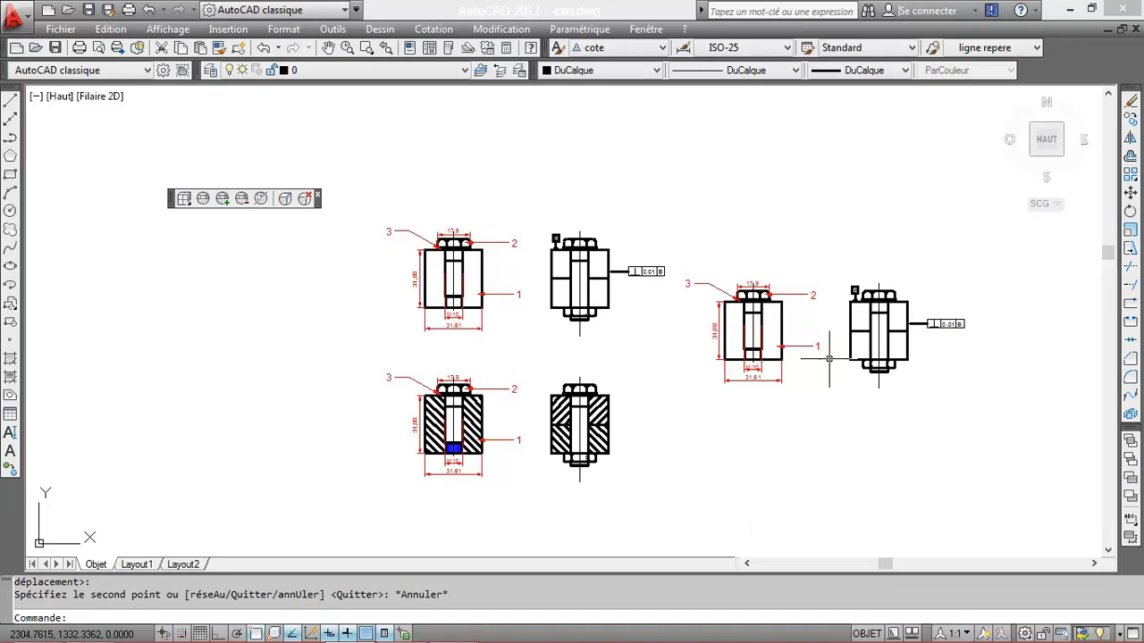
scroll(836, 352, "up", 2)
scroll(913, 358, "up", 2)
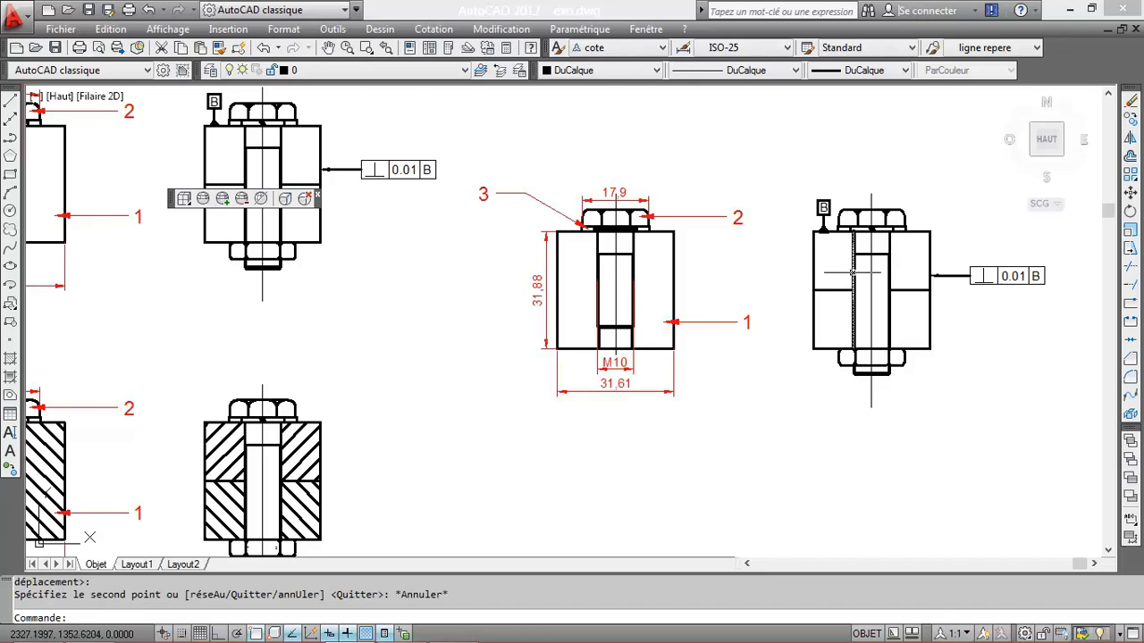
mouse_move(851, 272)
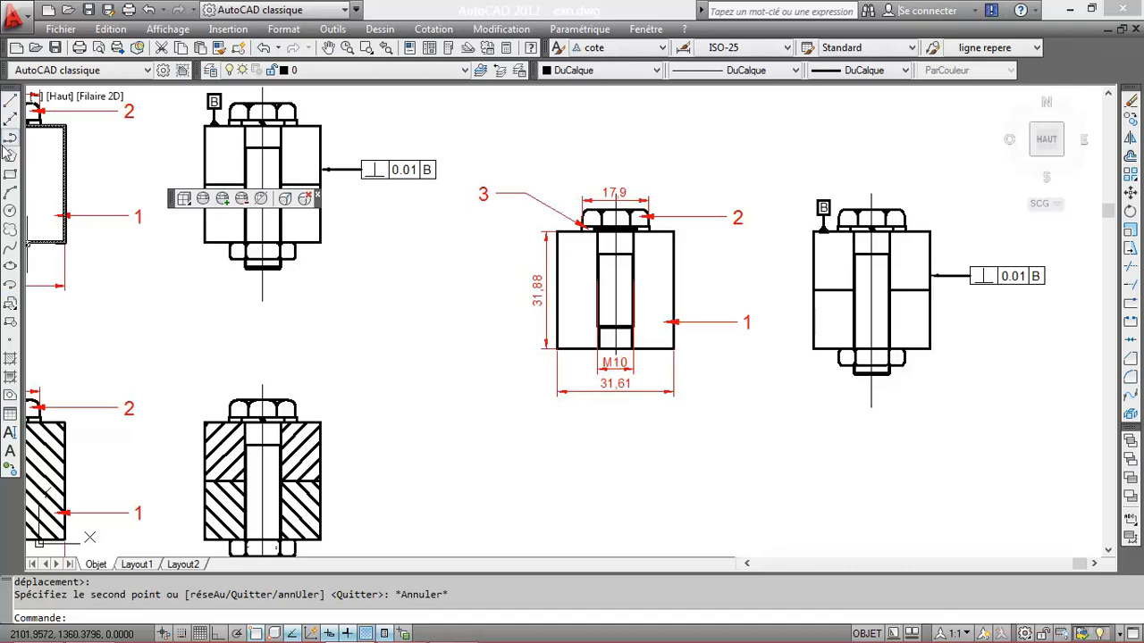
left_click(11, 360)
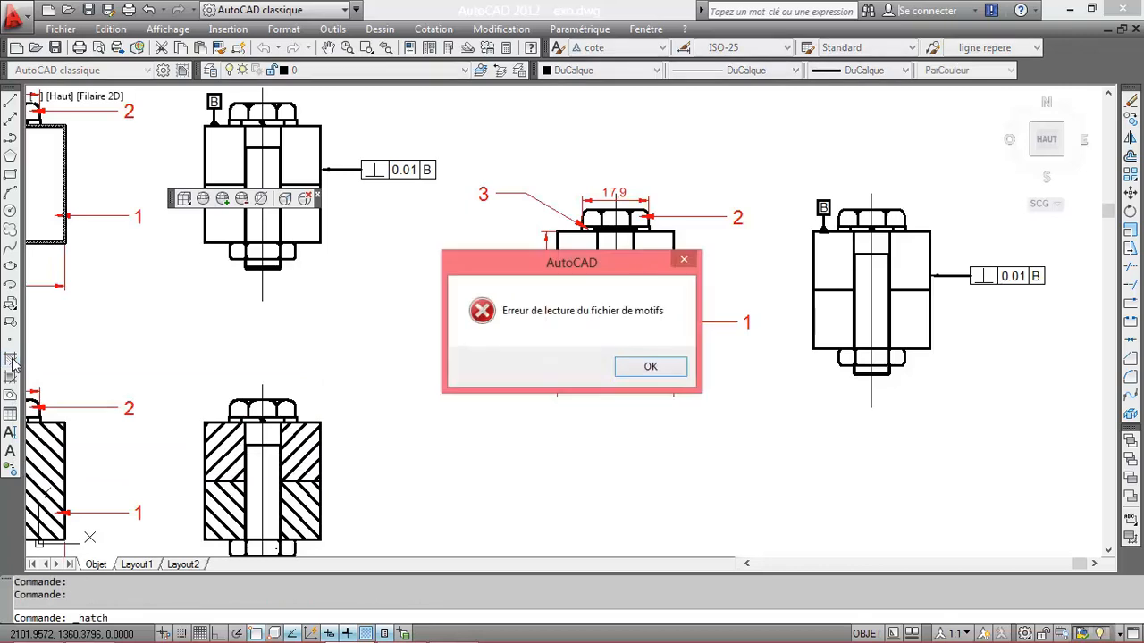
left_click(681, 261)
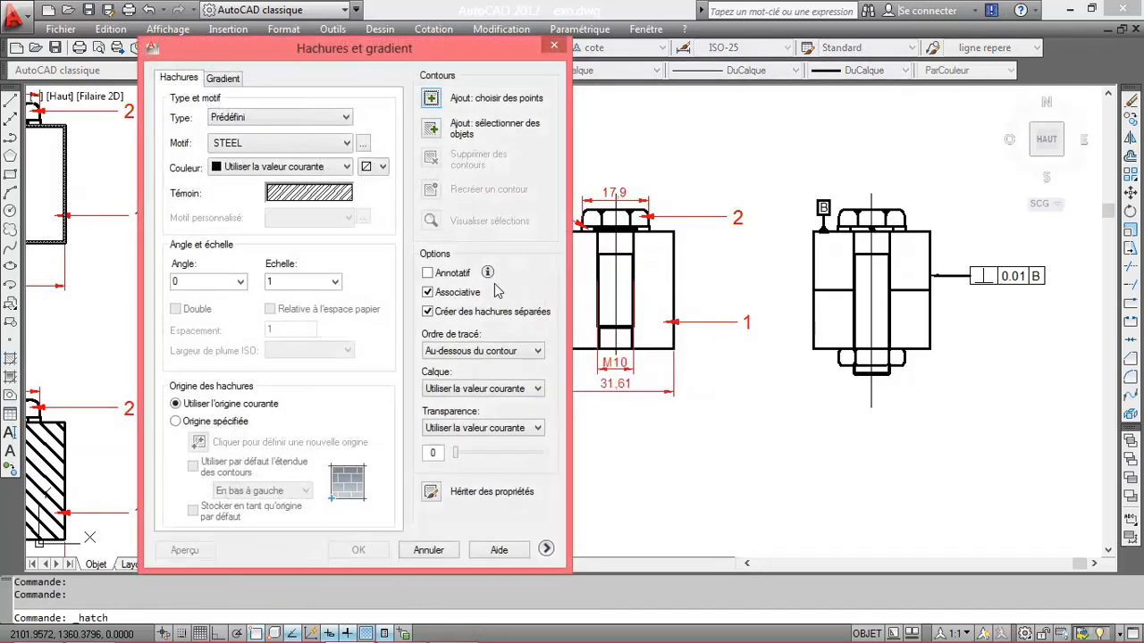
left_click(554, 45)
left_click(12, 375)
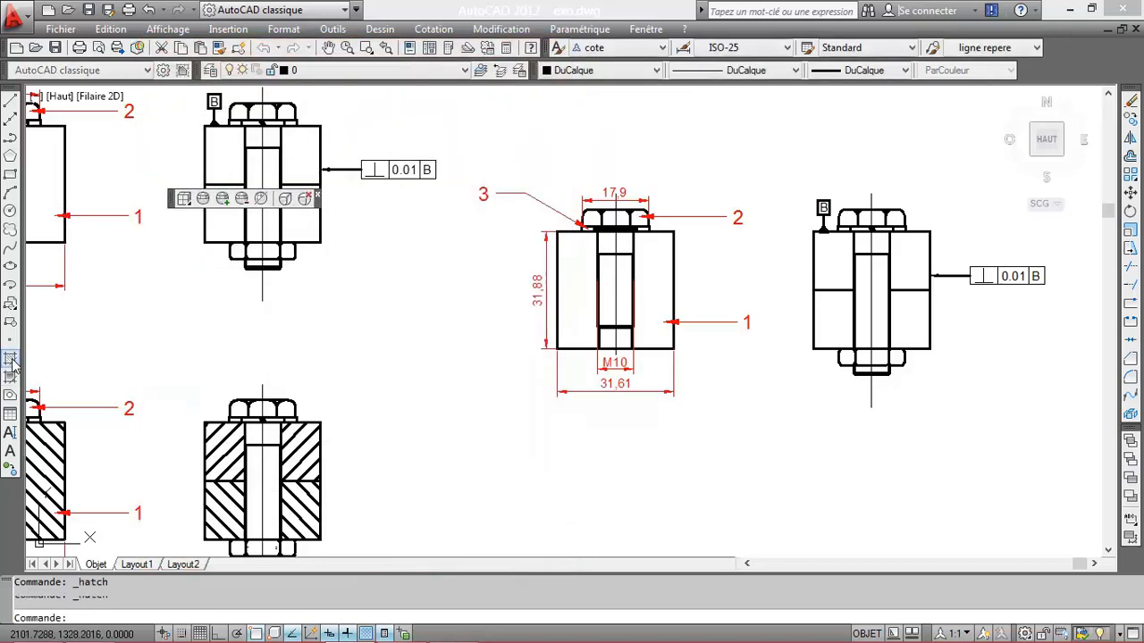
left_click(644, 366)
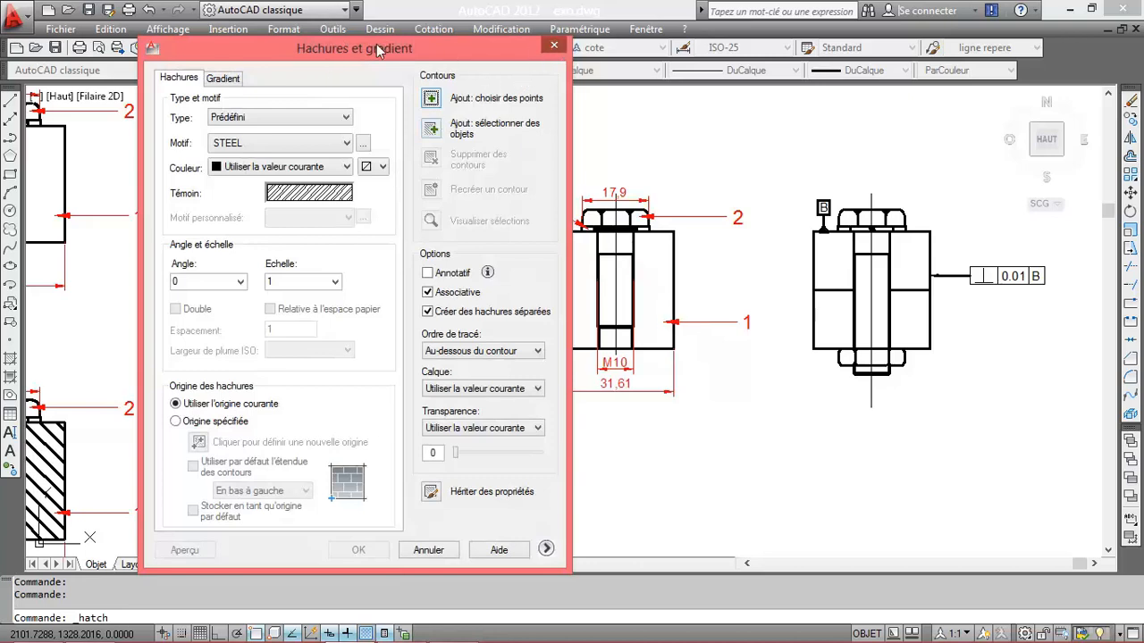
left_click(554, 49)
Step: Switch to the Dessin et annotation workspace and start a hatch to show its pattern choices
left_click(330, 13)
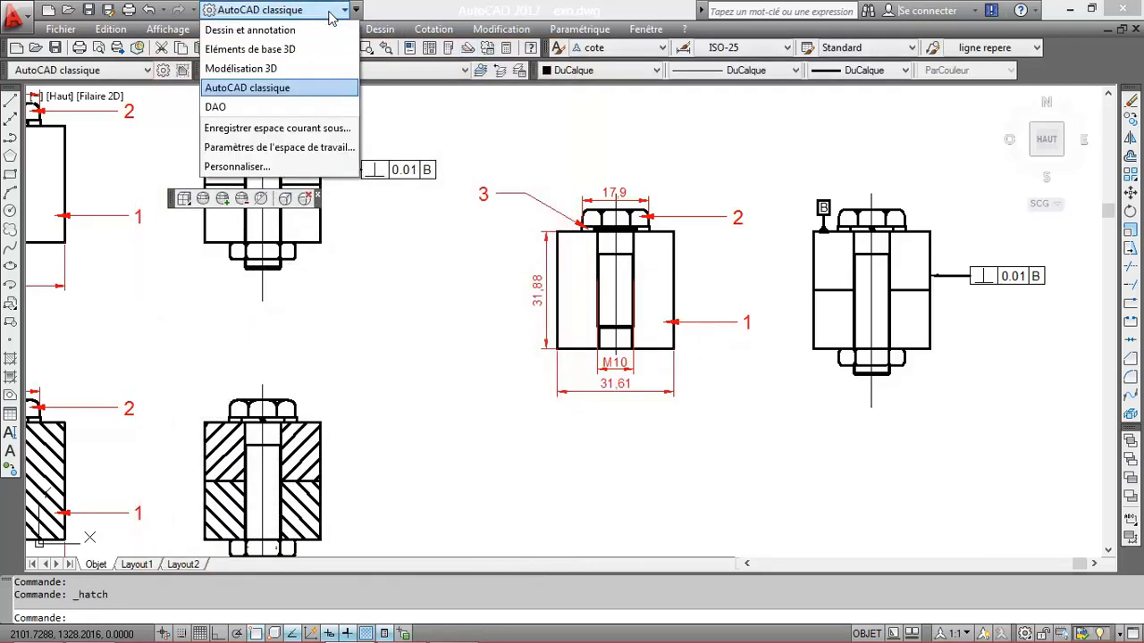
left_click(309, 30)
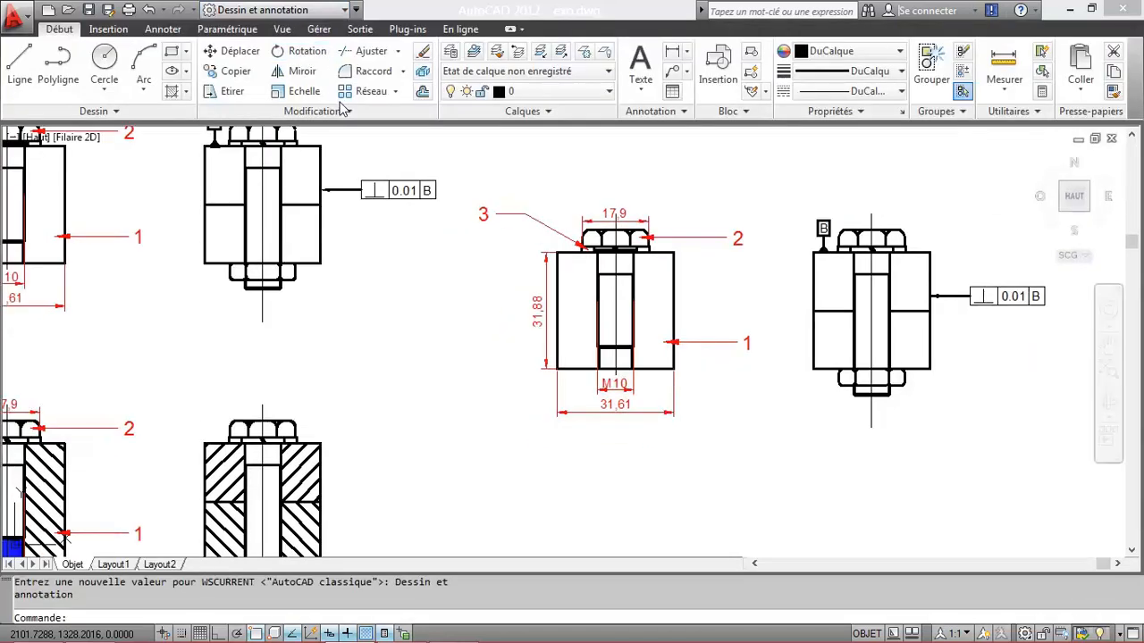
left_click(172, 92)
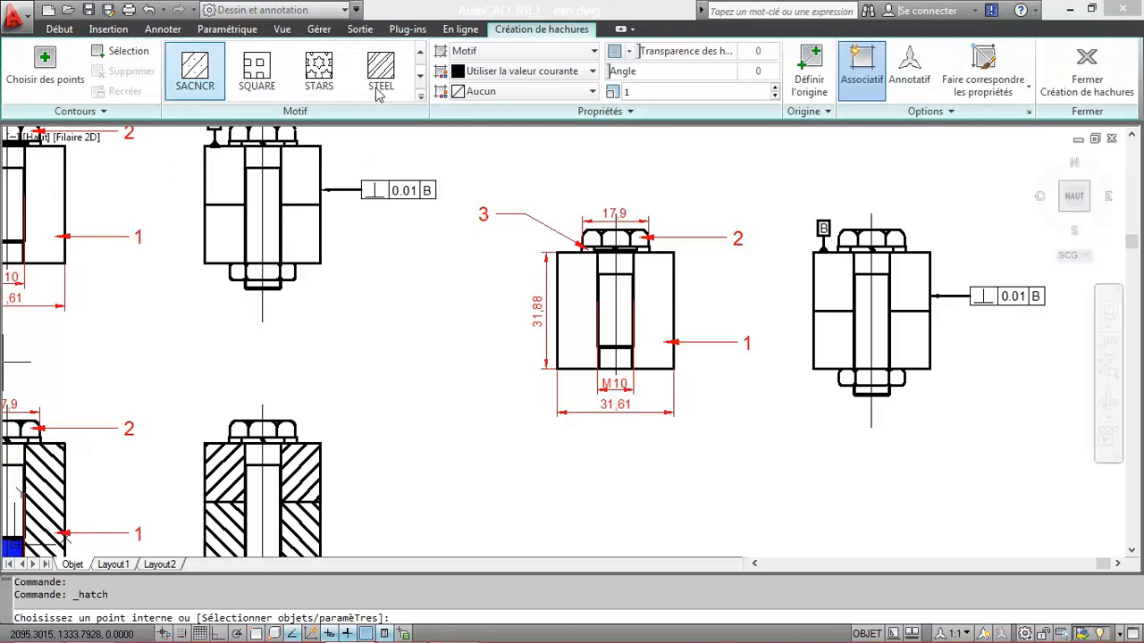
left_click(319, 69)
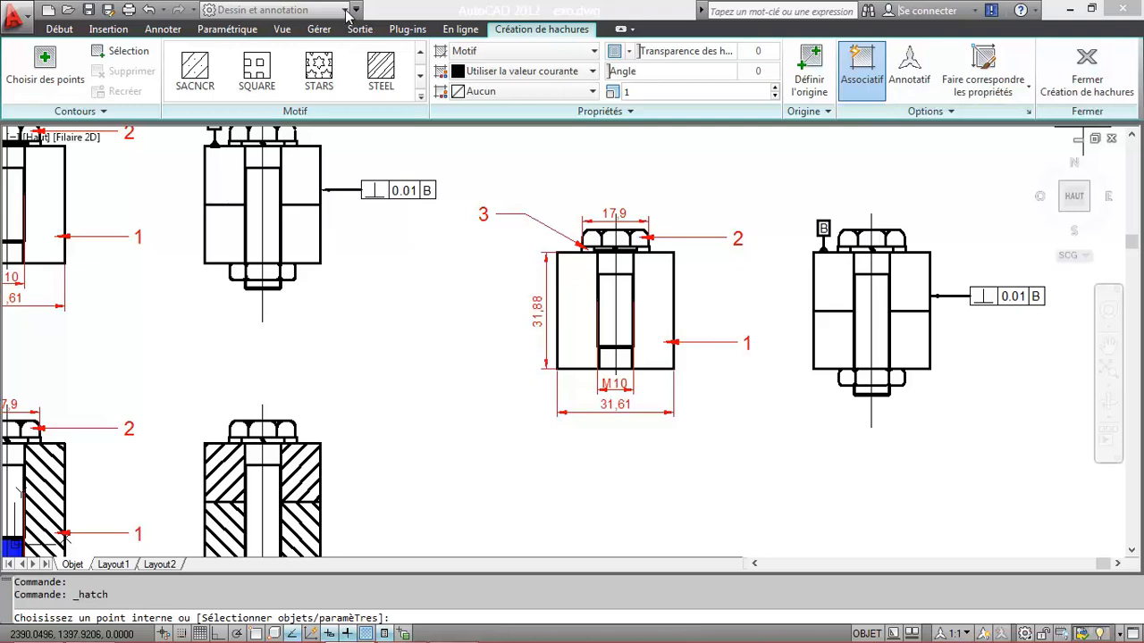
Step: Cancel the hatch command and return to the AutoCAD classique workspace
key("Escape")
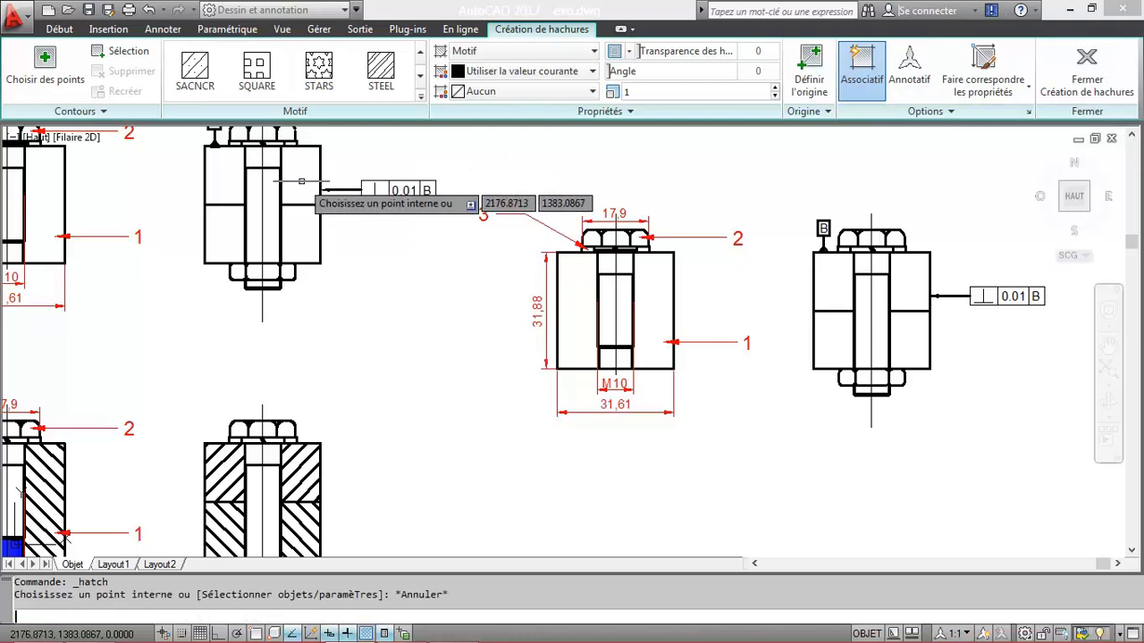
left_click(344, 10)
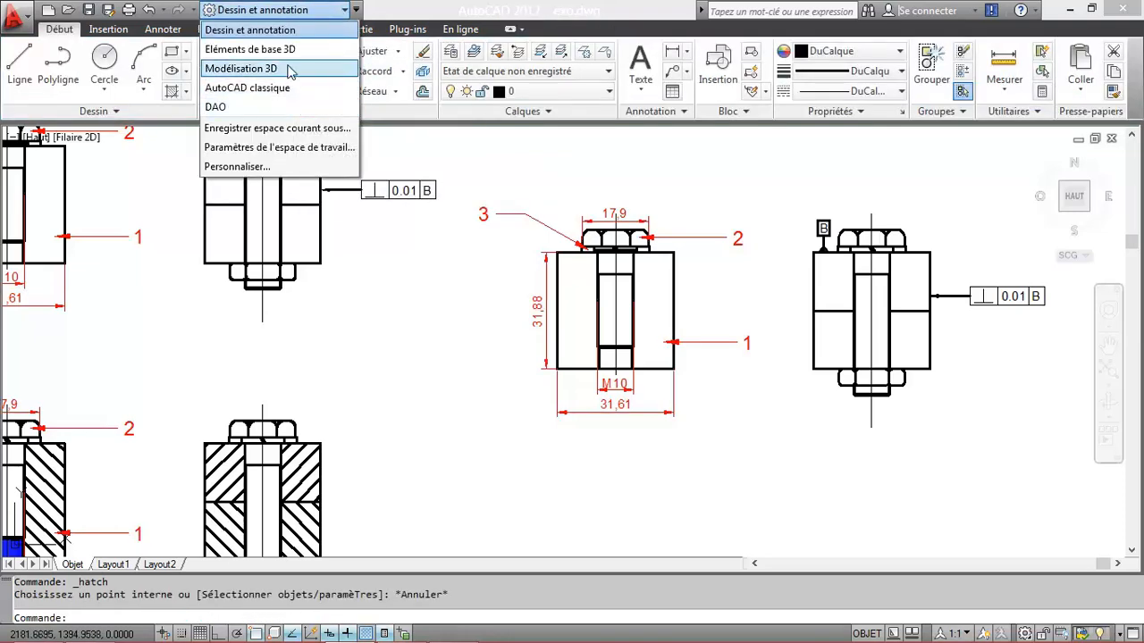
left_click(275, 93)
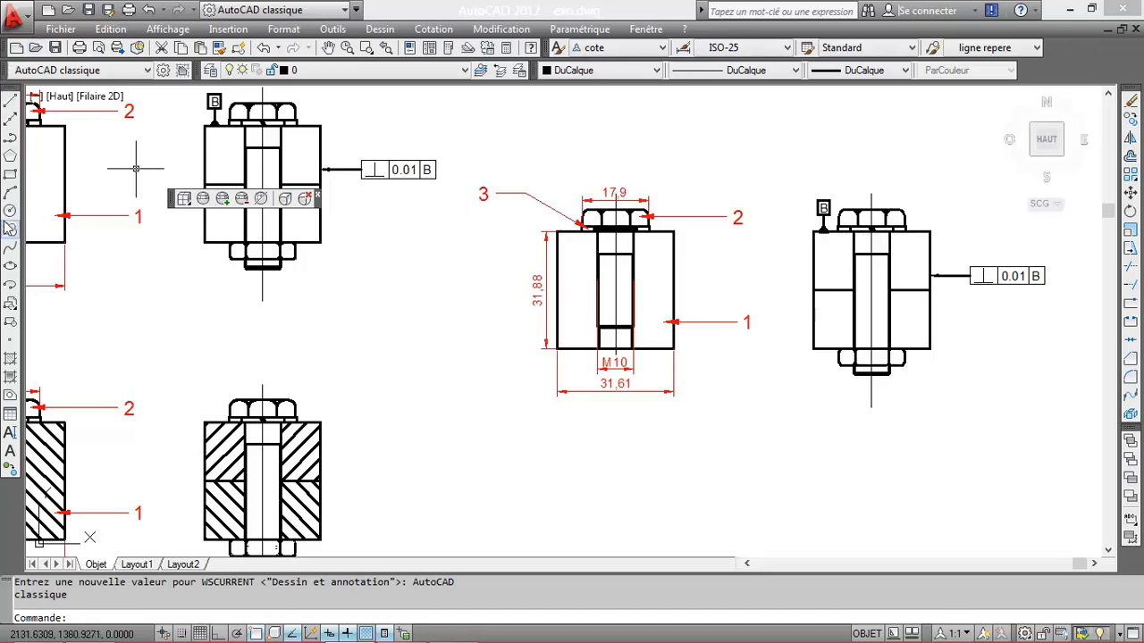
Step: Start a hatch, move its settings dialog clear of the copied views, and check the available pattern types
left_click(11, 357)
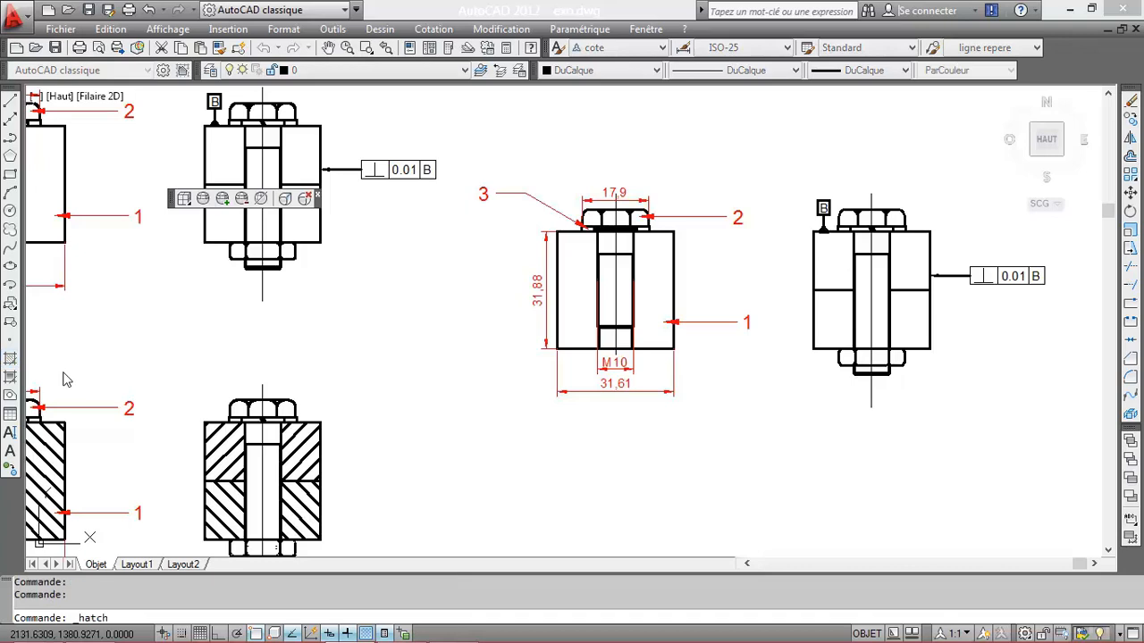
left_click(629, 371)
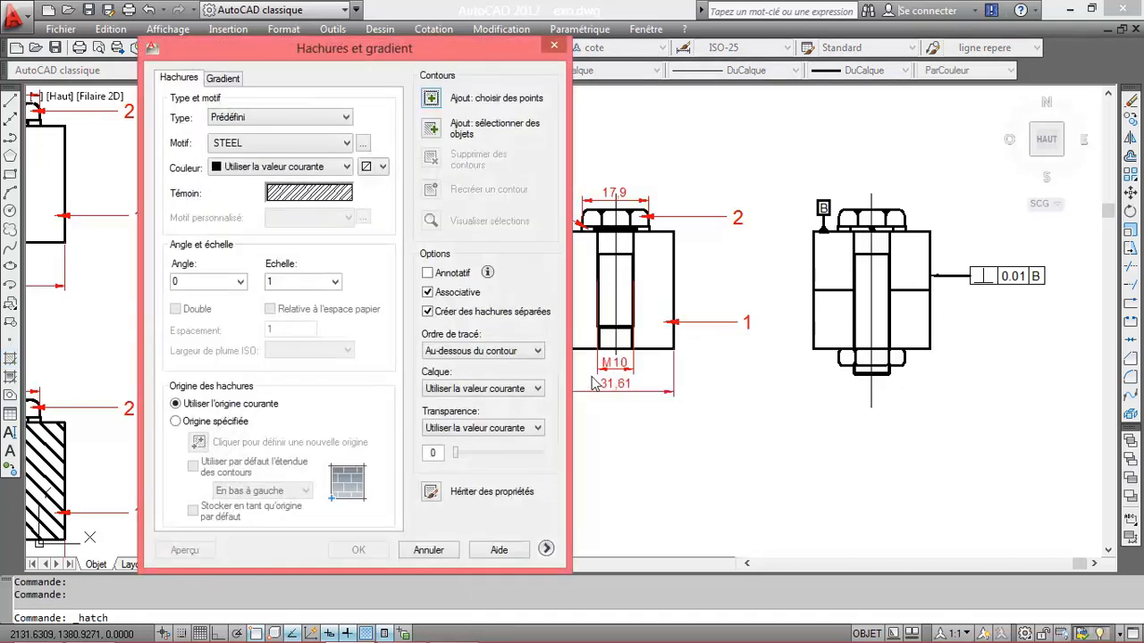
left_click_drag(421, 56, 449, 47)
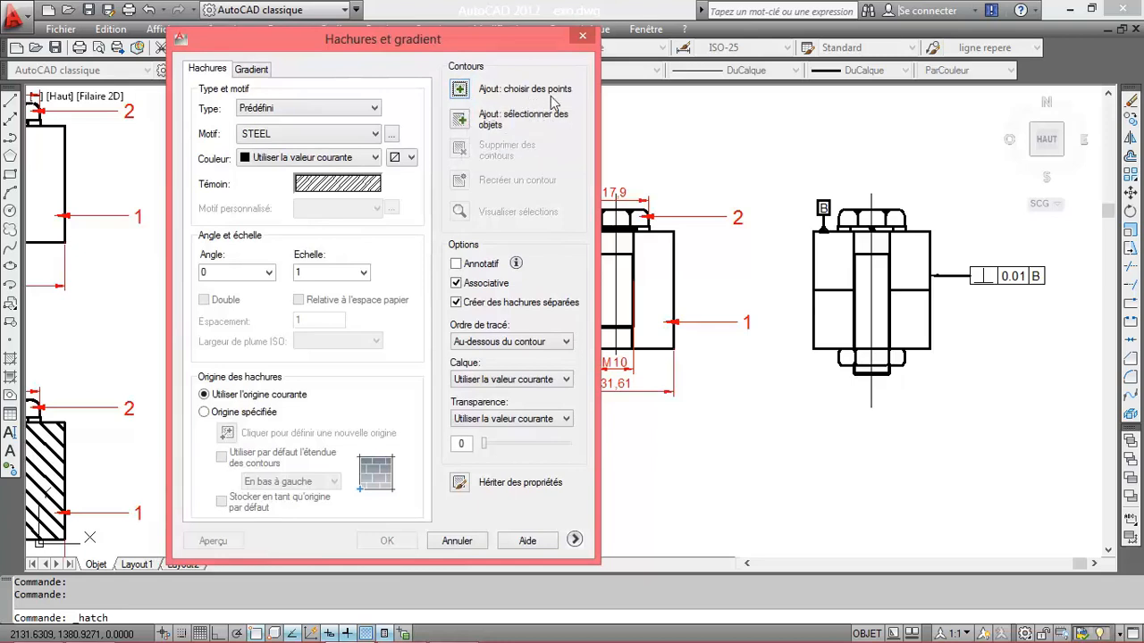
left_click_drag(518, 49, 471, 53)
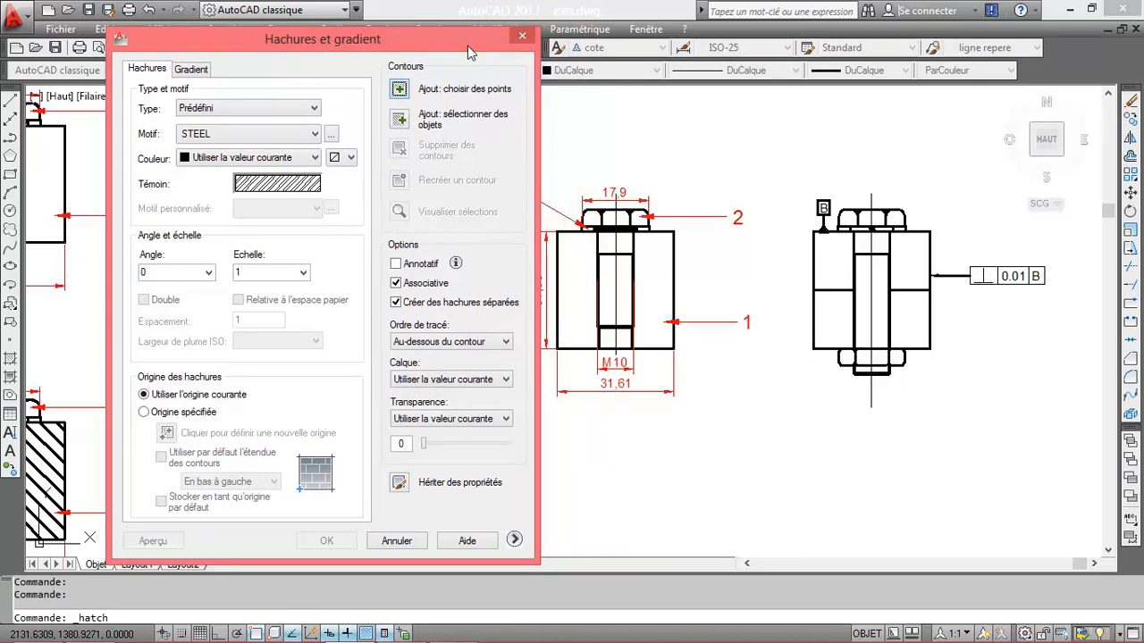
left_click(268, 110)
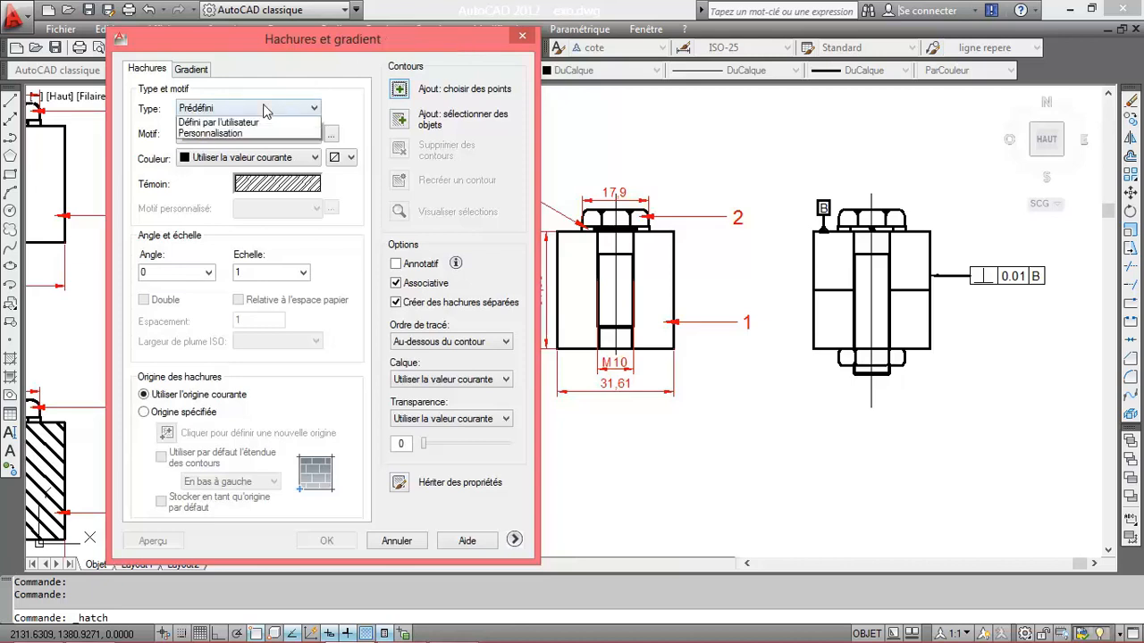
left_click(264, 109)
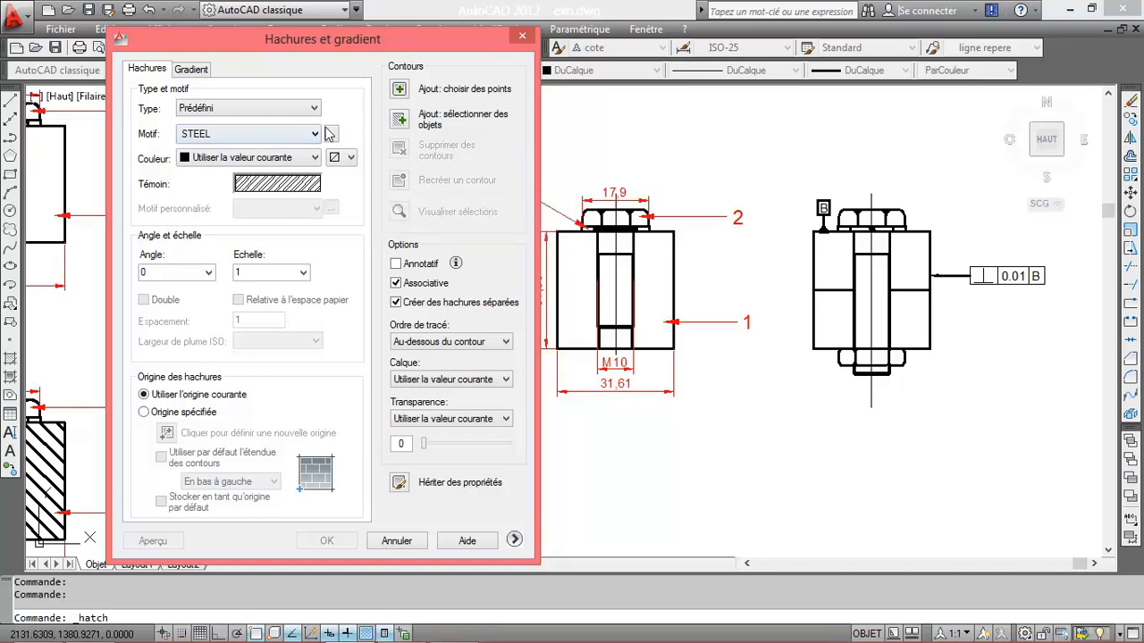
Step: Browse the other predefined hatch patterns and keep STEEL
left_click(331, 133)
scroll(651, 358, "down", 5)
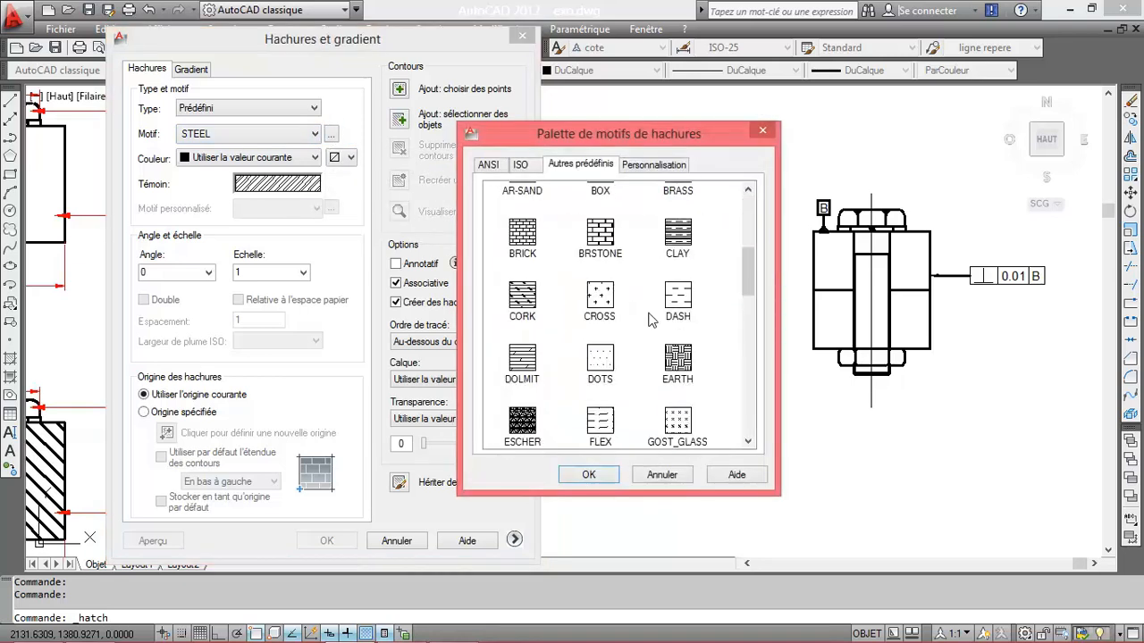
scroll(751, 372, "down", 6)
scroll(751, 373, "down", 5)
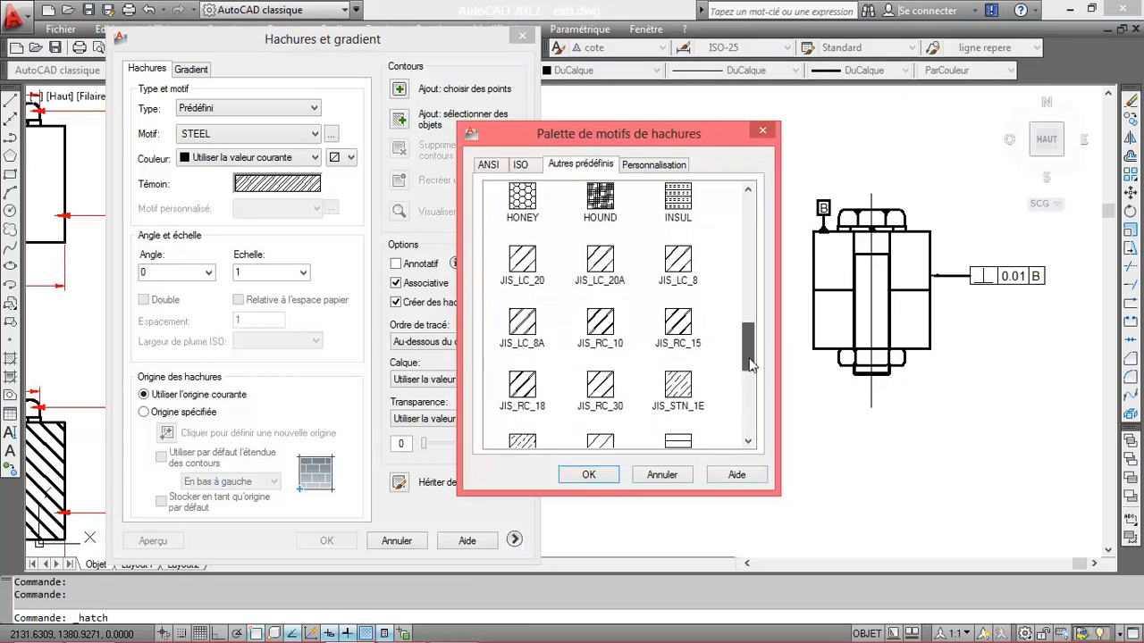
scroll(747, 415, "down", 1)
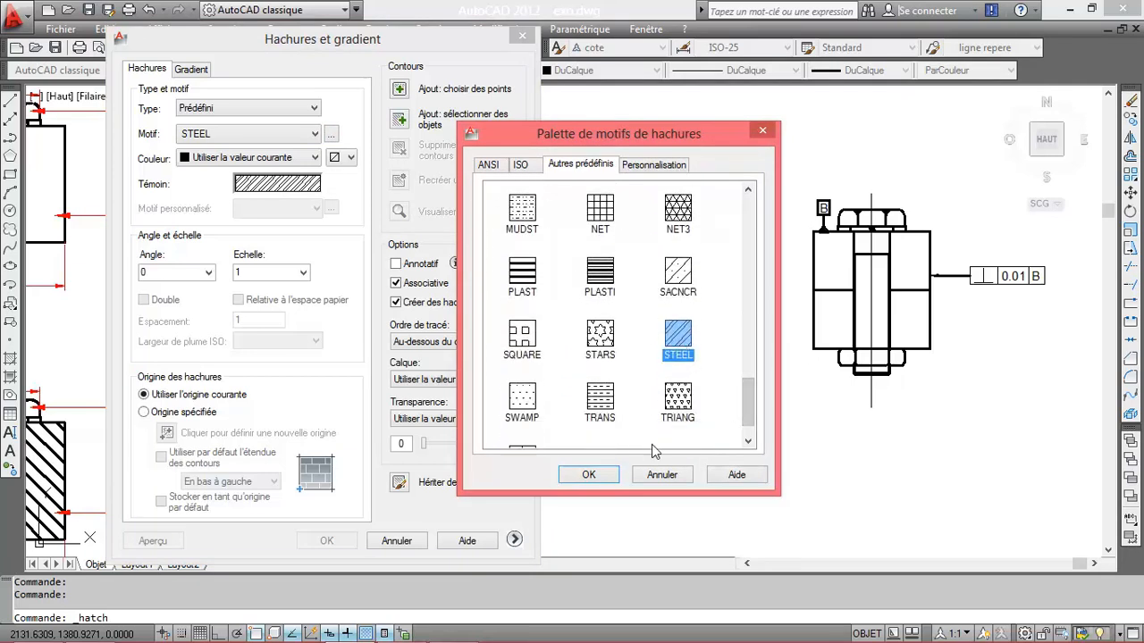
left_click(609, 473)
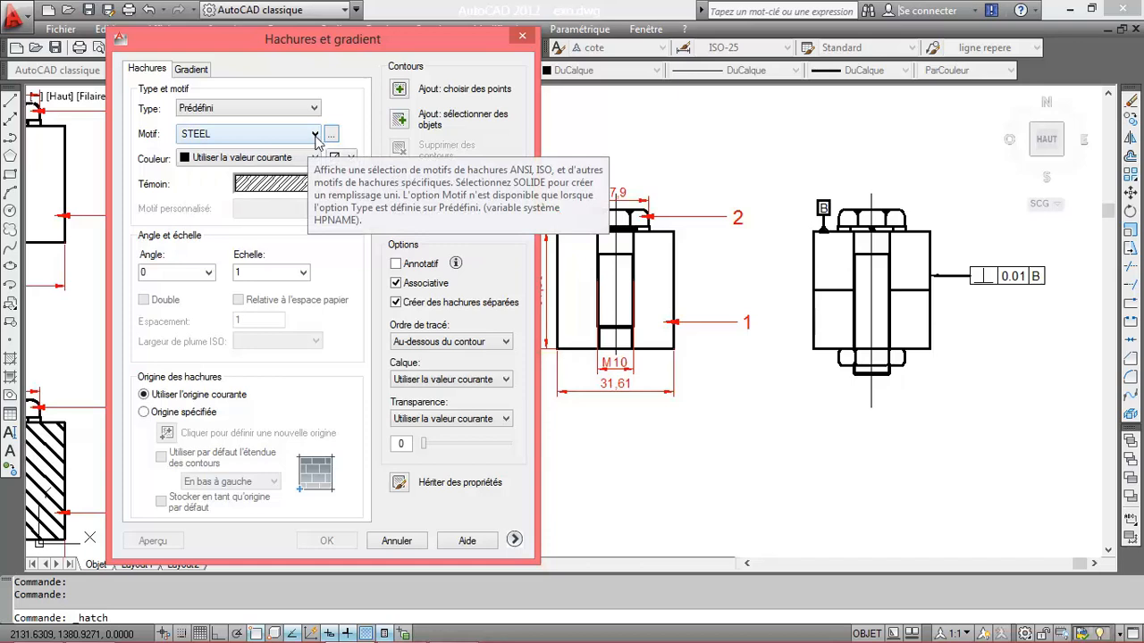
Step: Choose the AR-B88 brick pattern for the hatch
left_click(284, 182)
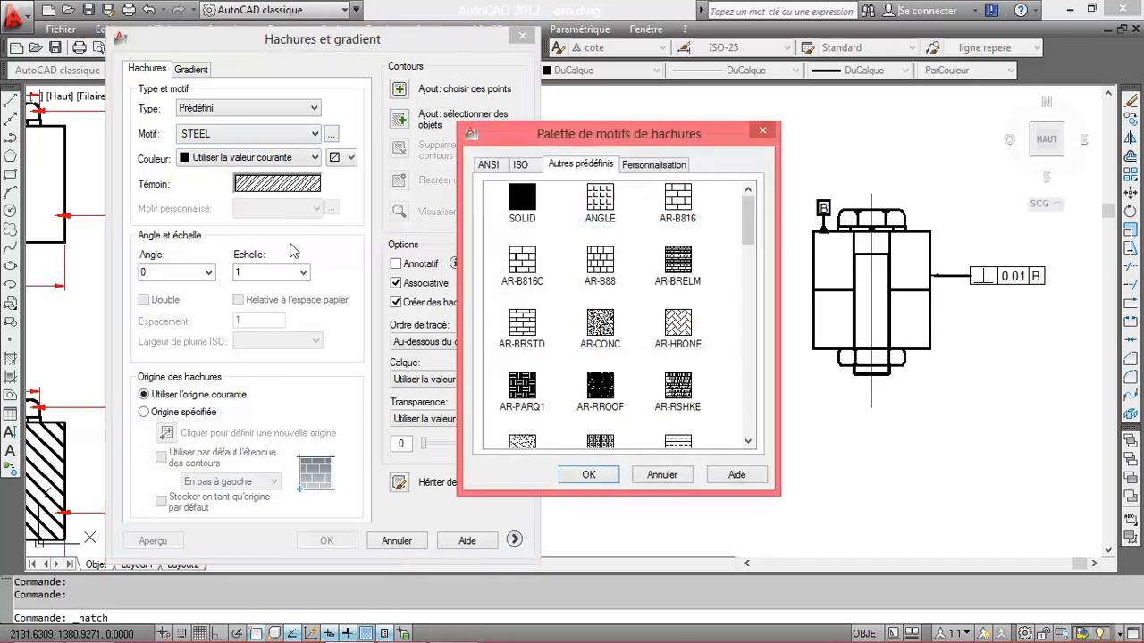
left_click(600, 252)
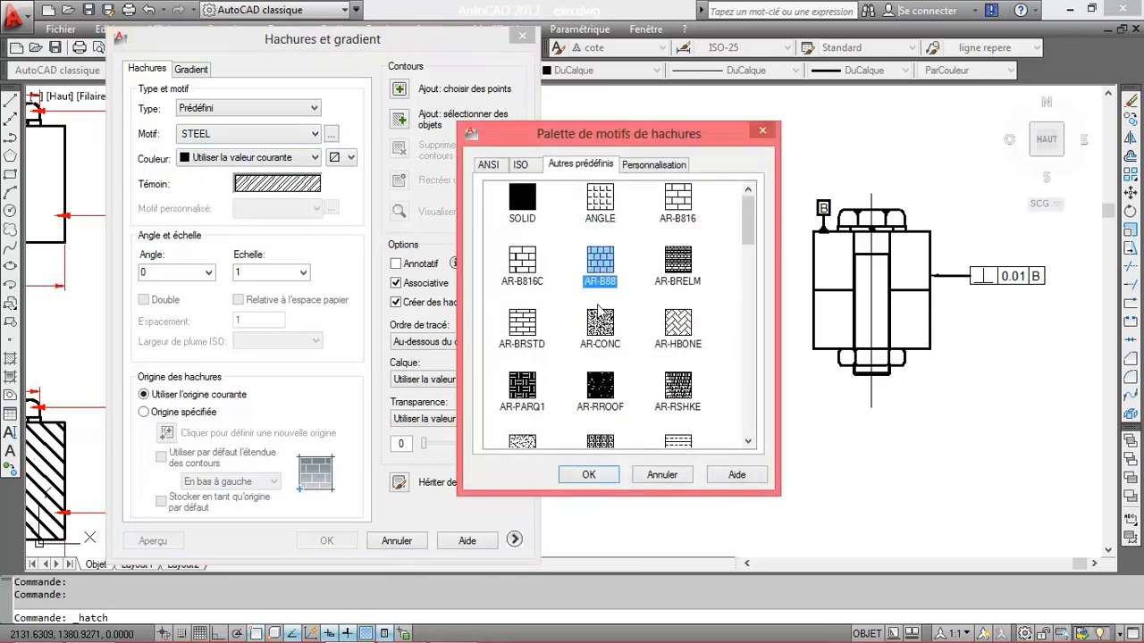
left_click(585, 472)
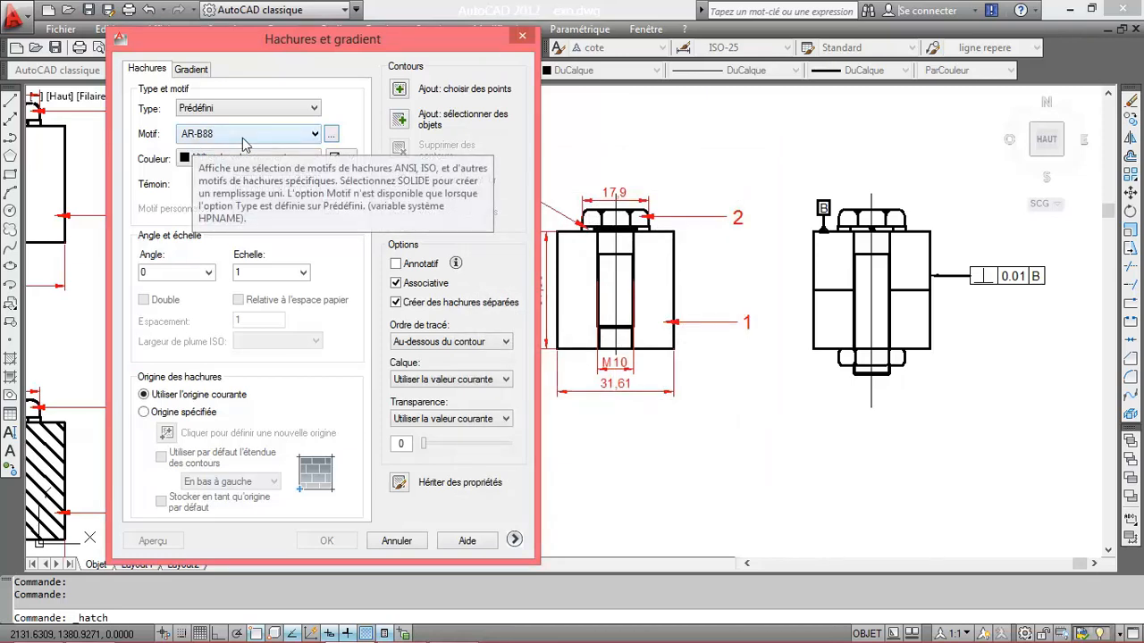
Step: Set the hatch pattern to STEEL from the other predefined patterns
left_click(302, 183)
scroll(613, 338, "down", 5)
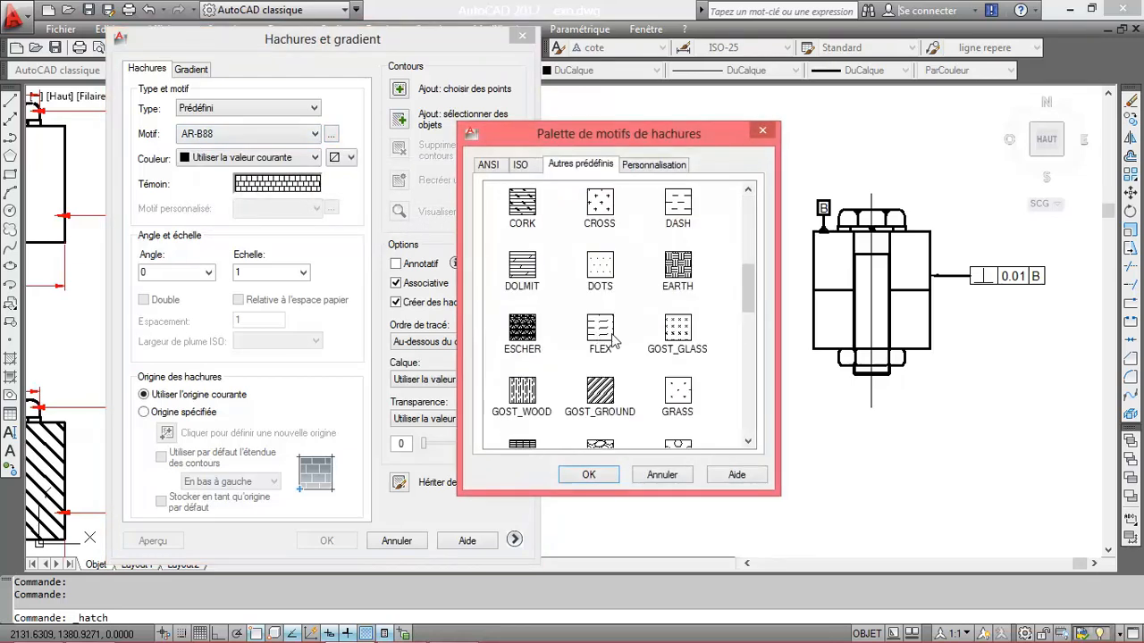
scroll(644, 347, "down", 4)
scroll(688, 393, "down", 3)
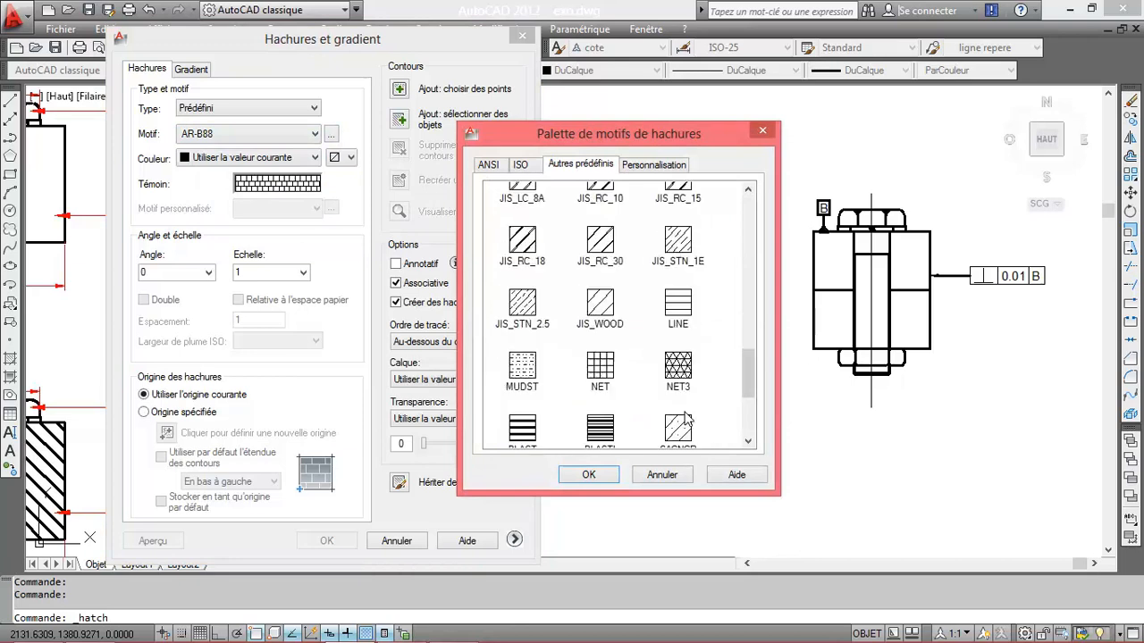
scroll(684, 420, "down", 3)
left_click(682, 314)
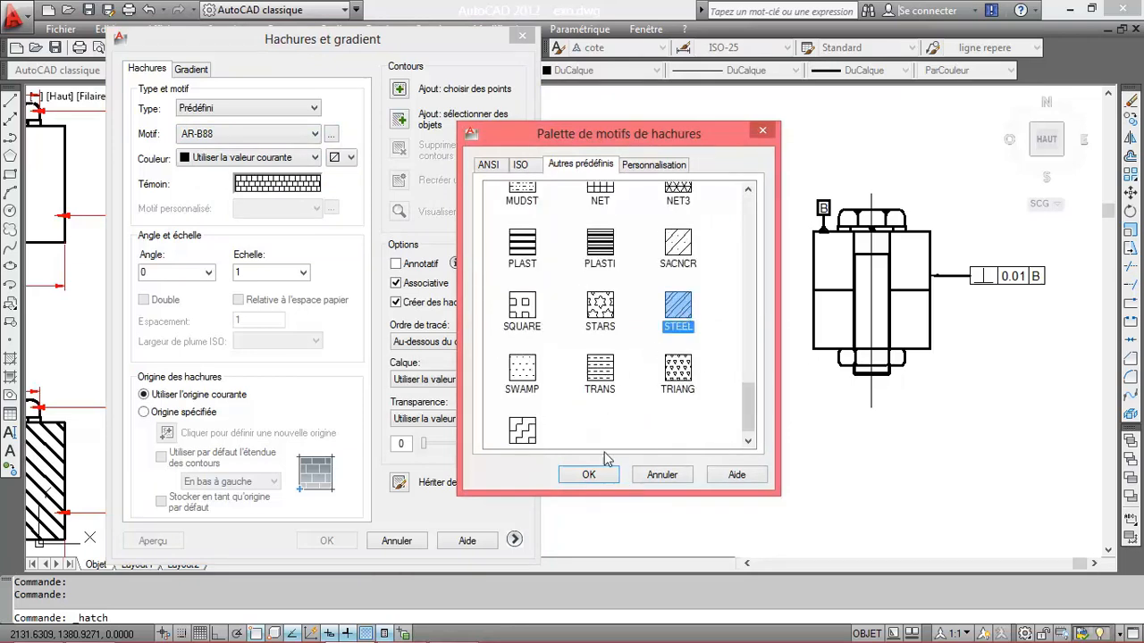
left_click(586, 474)
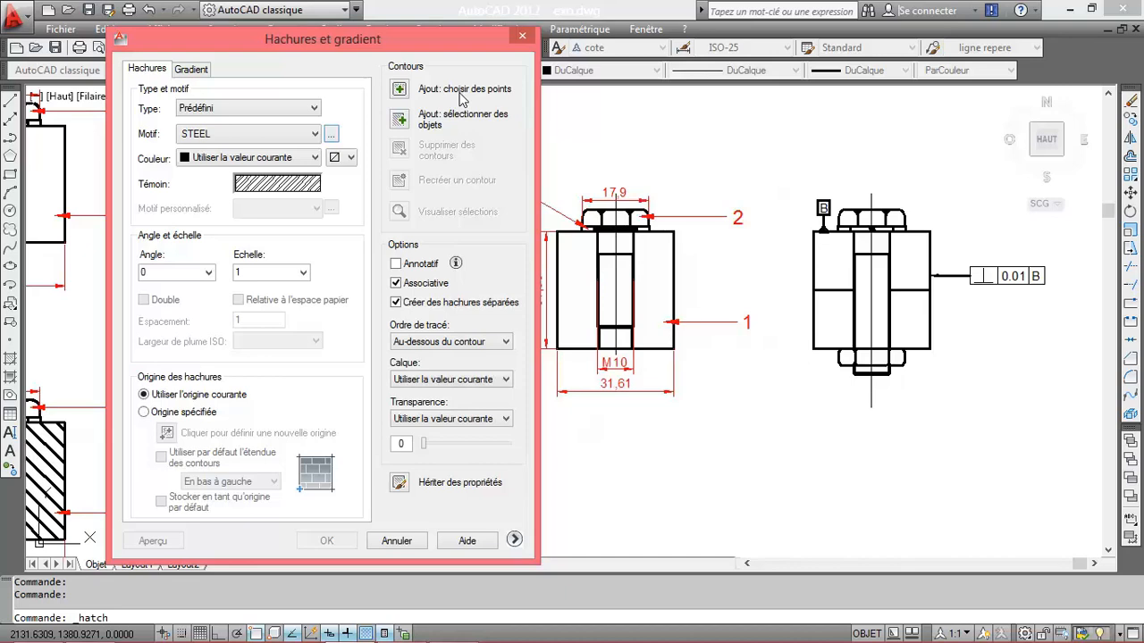
Step: Preview the STEEL hatch at scale 1 in both halves of the upper plate in the copied through-bolt view
left_click(400, 89)
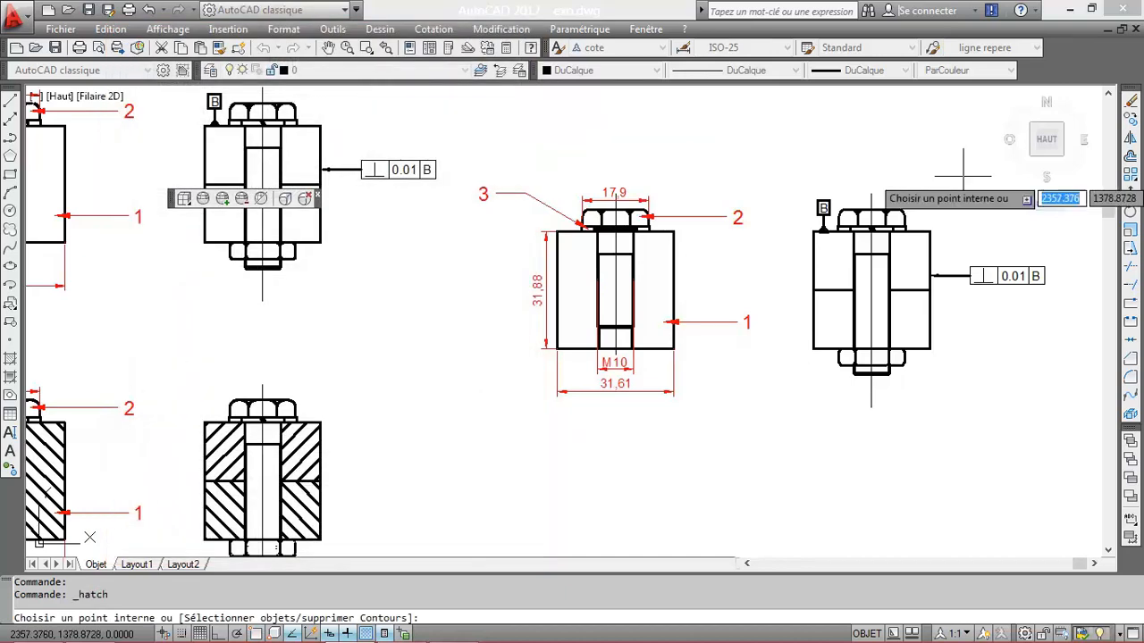
left_click(909, 260)
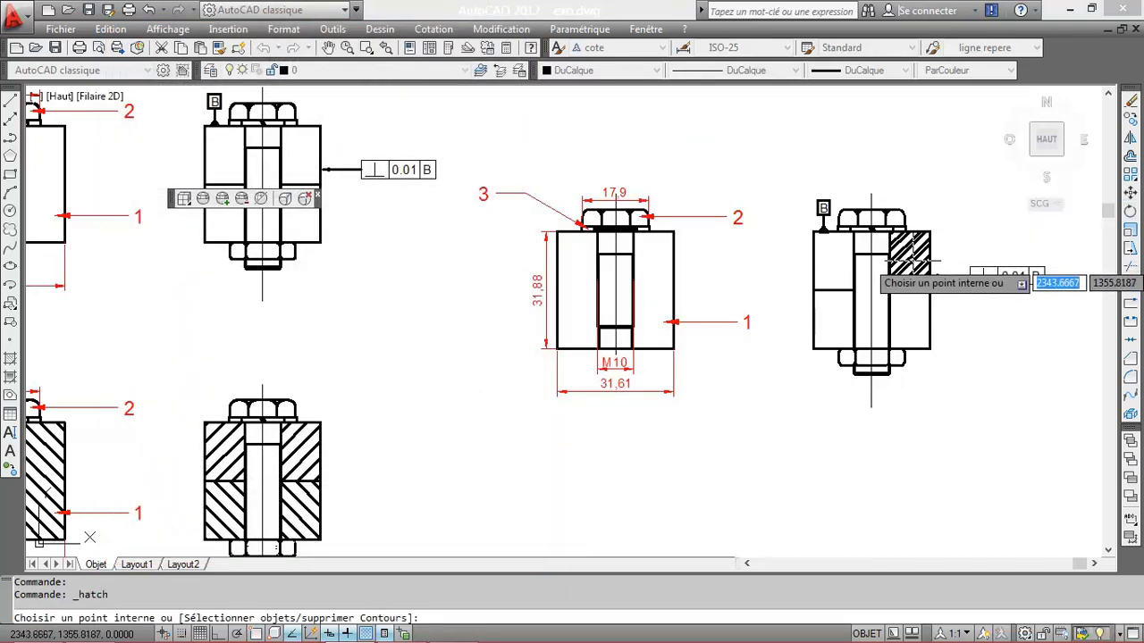
left_click(909, 262)
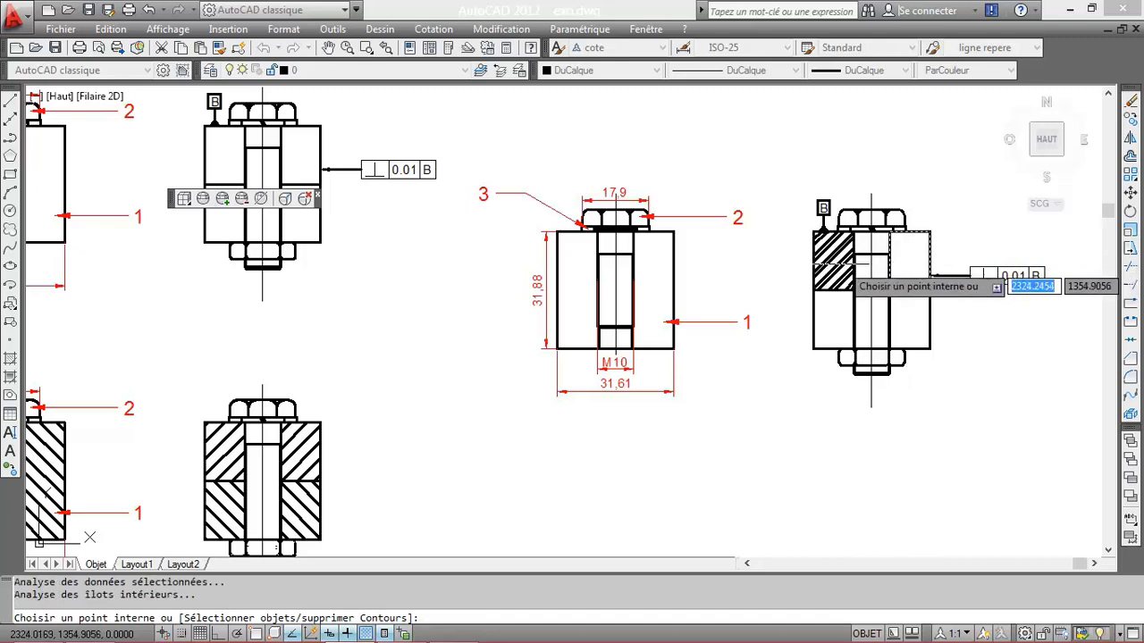
left_click(839, 264)
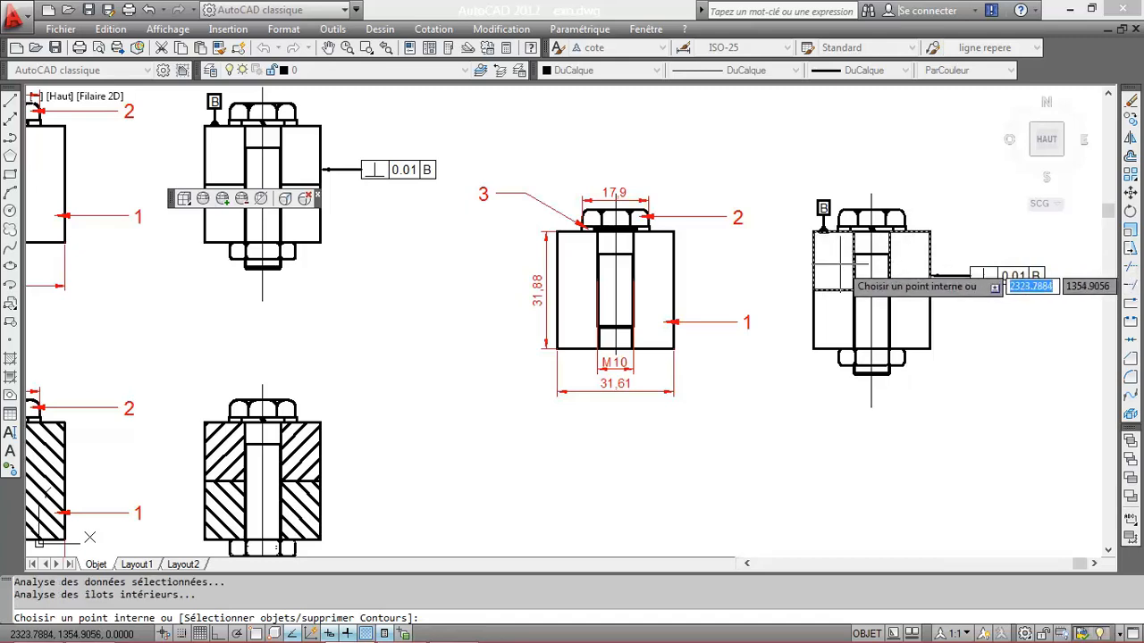
key("Return")
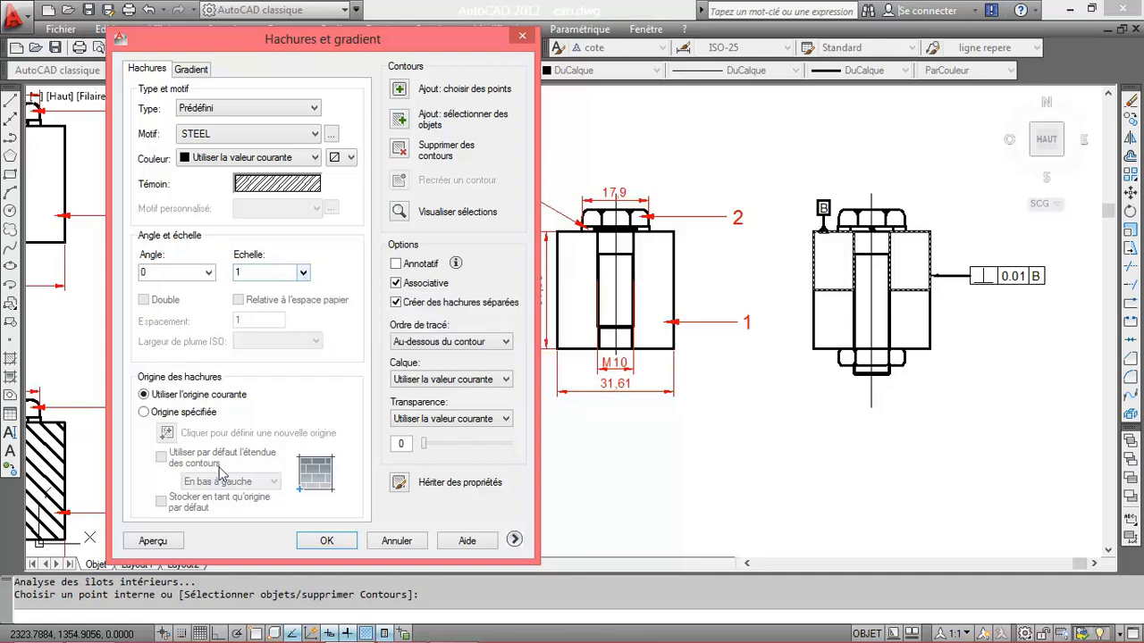
left_click(152, 540)
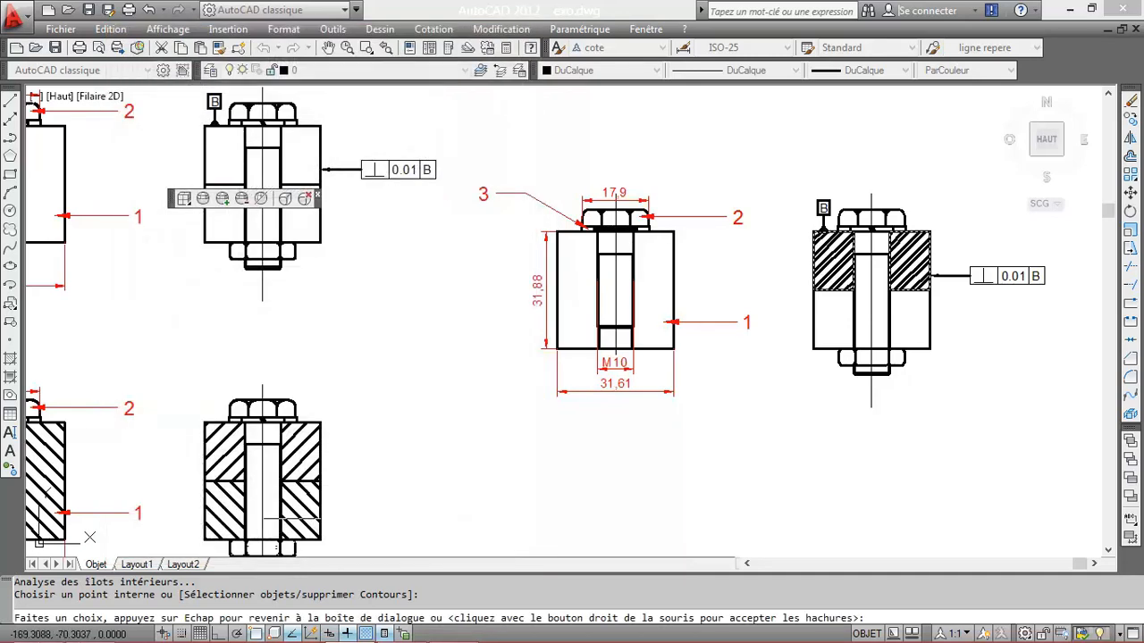
scroll(918, 279, "up", 6)
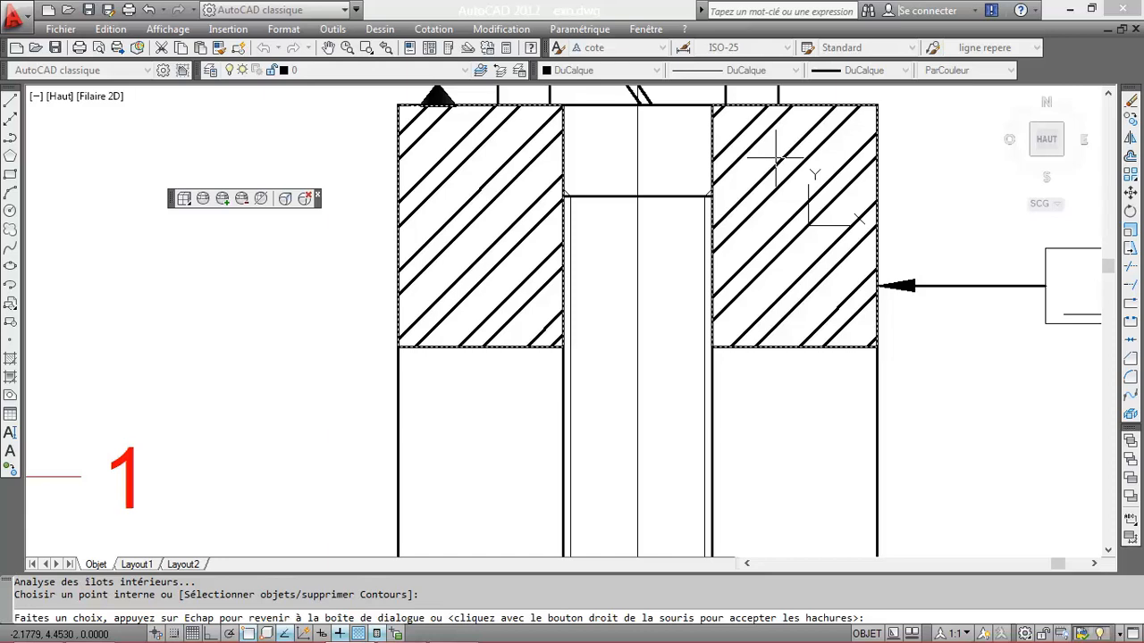
key("Escape")
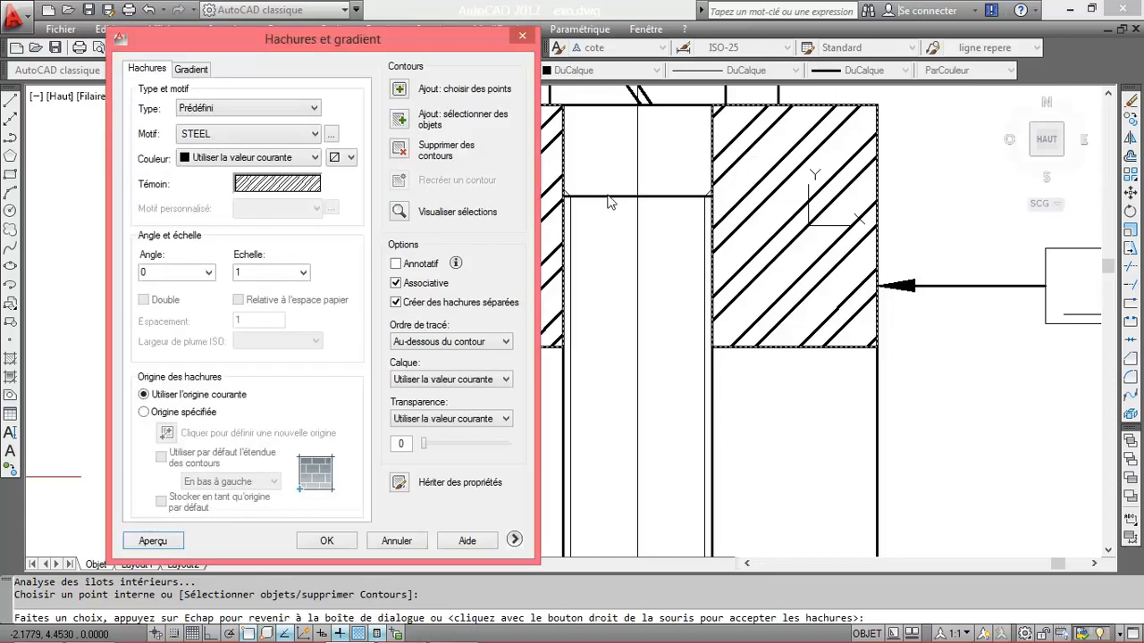
Step: Preview the same upper plate hatch at scale 1.5 and cancel the hatch command
left_click(304, 274)
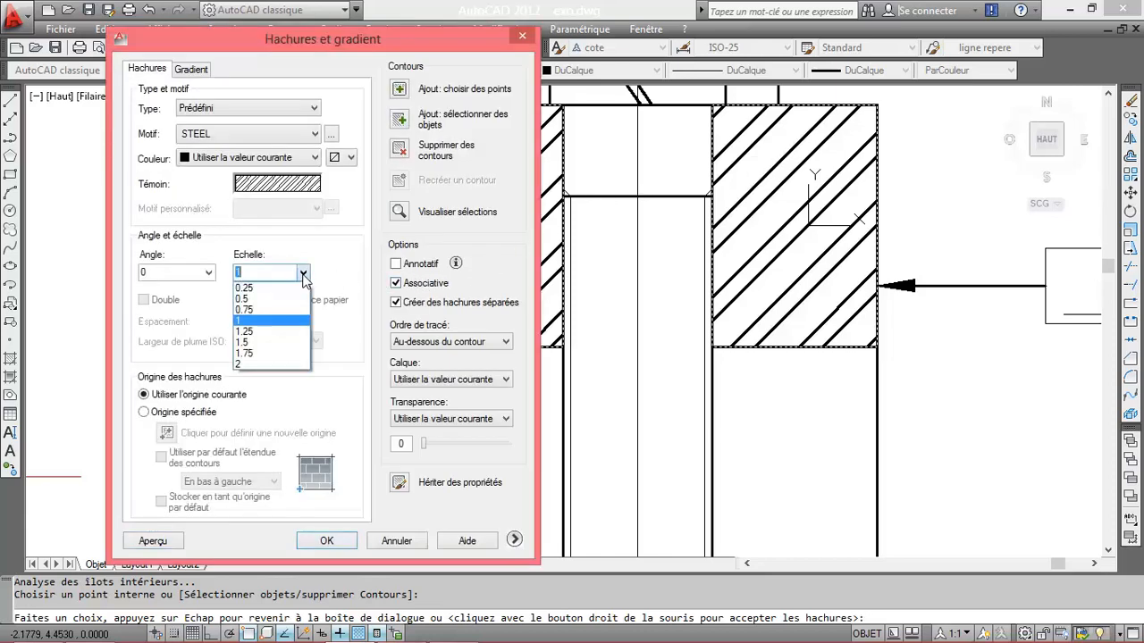
left_click(264, 343)
left_click(153, 540)
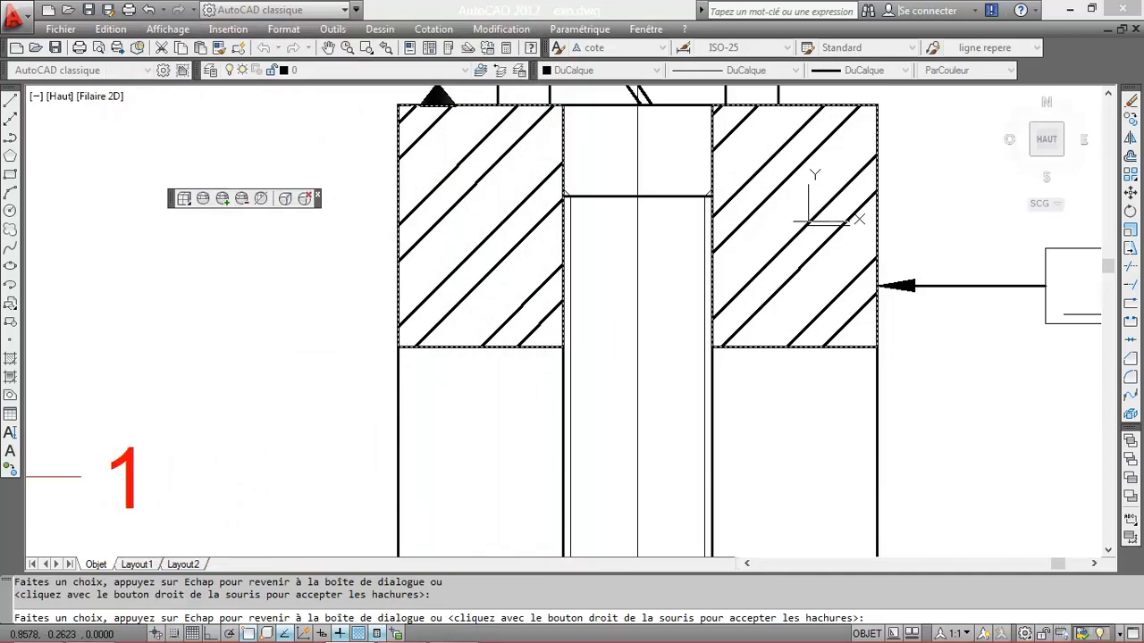
key("Escape")
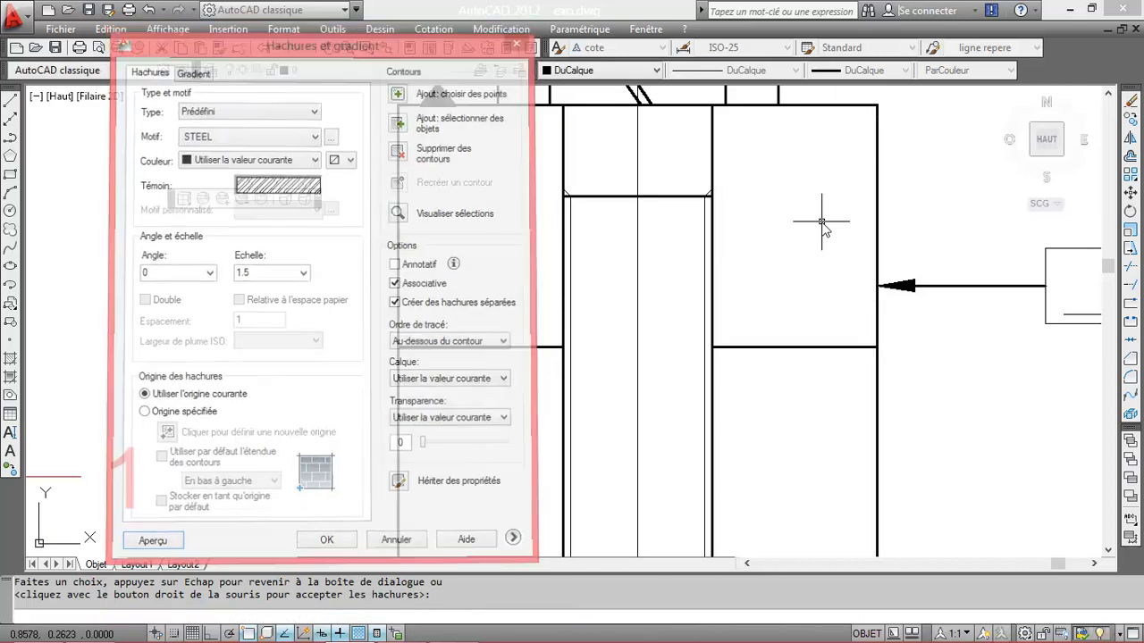
key("Escape")
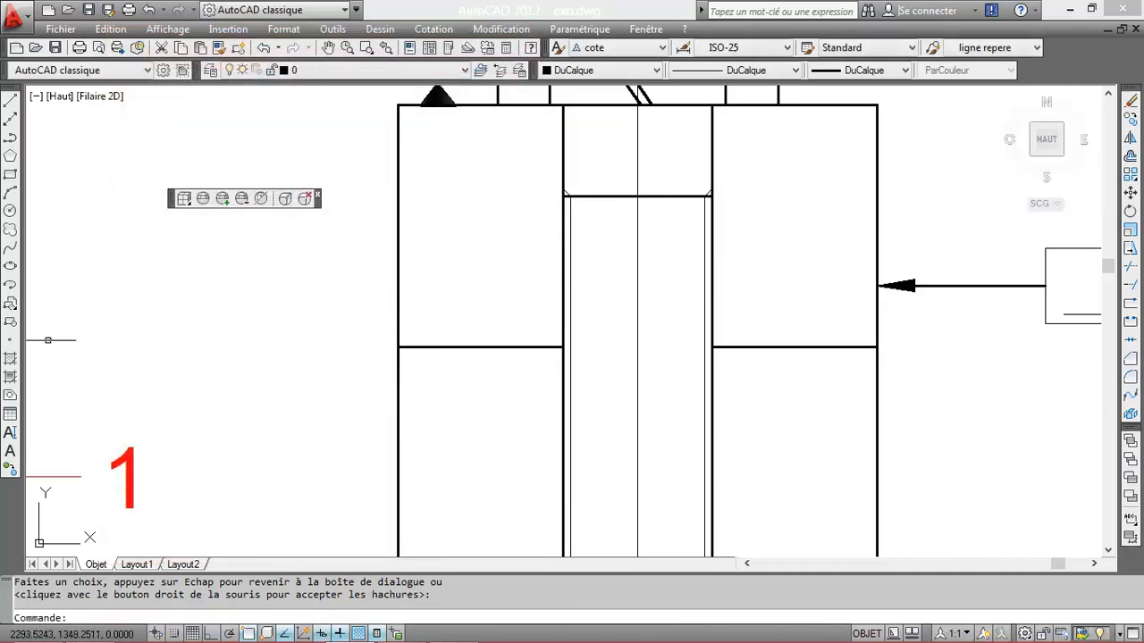
Step: Hatch both halves of the upper plate in the copied through-bolt view with STEEL at scale 1 and angle 0
left_click(11, 359)
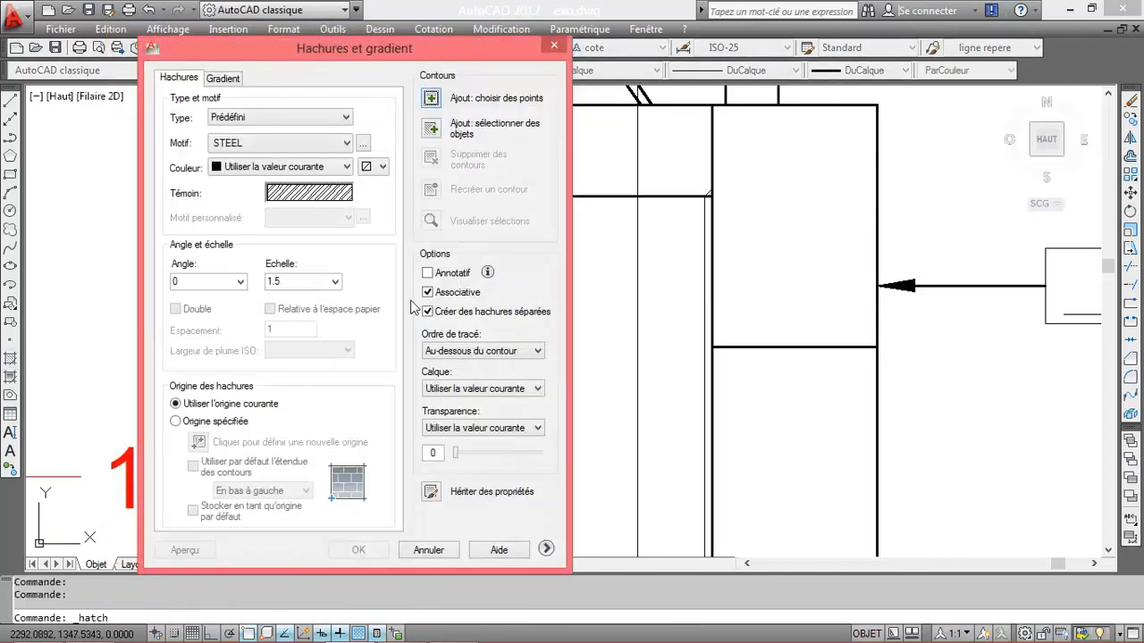
left_click(335, 283)
left_click(298, 329)
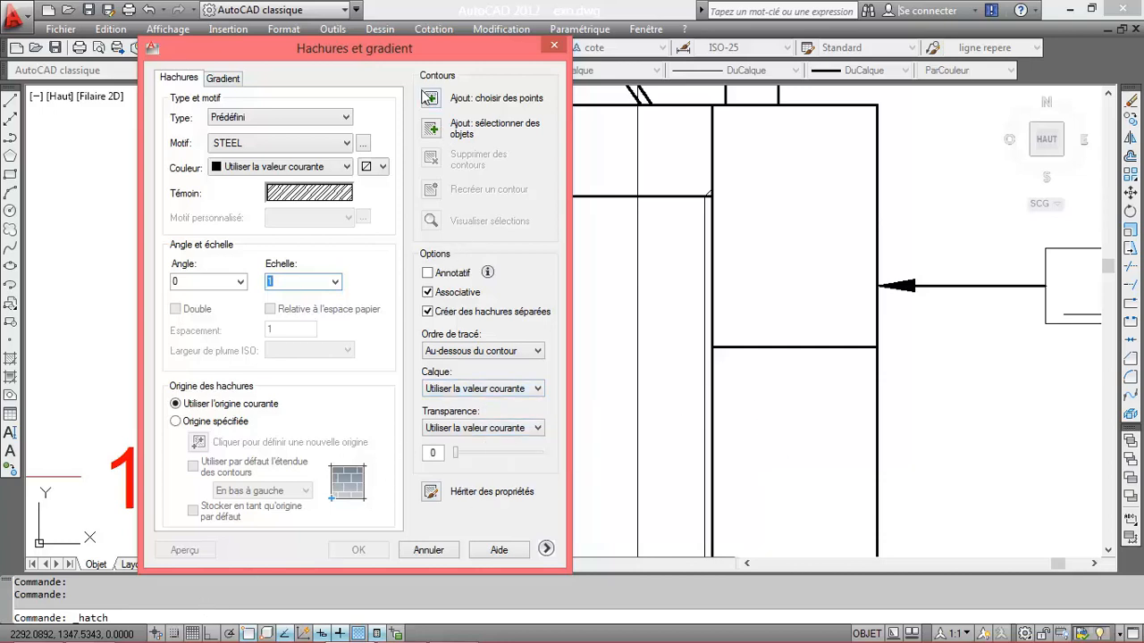
left_click(431, 99)
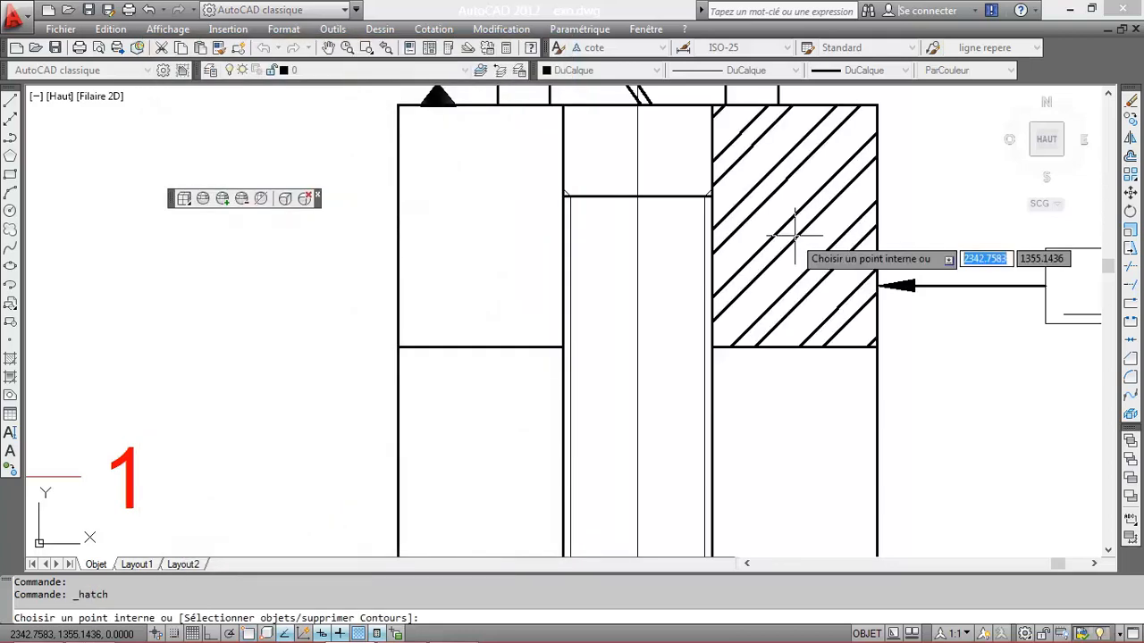
left_click(794, 234)
left_click(501, 240)
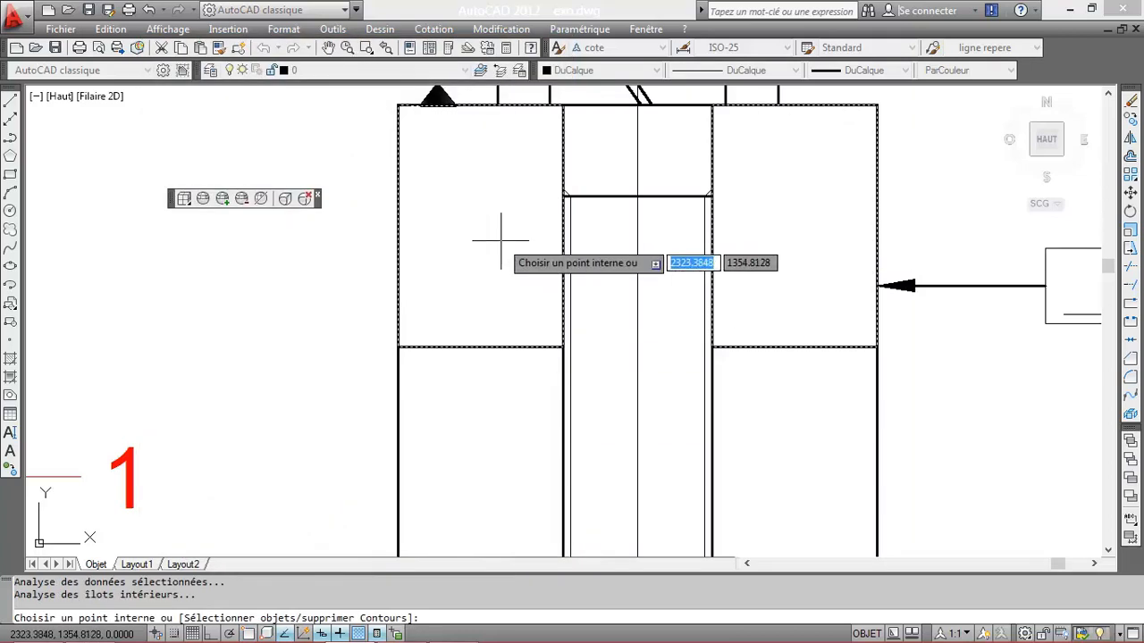
key("Return")
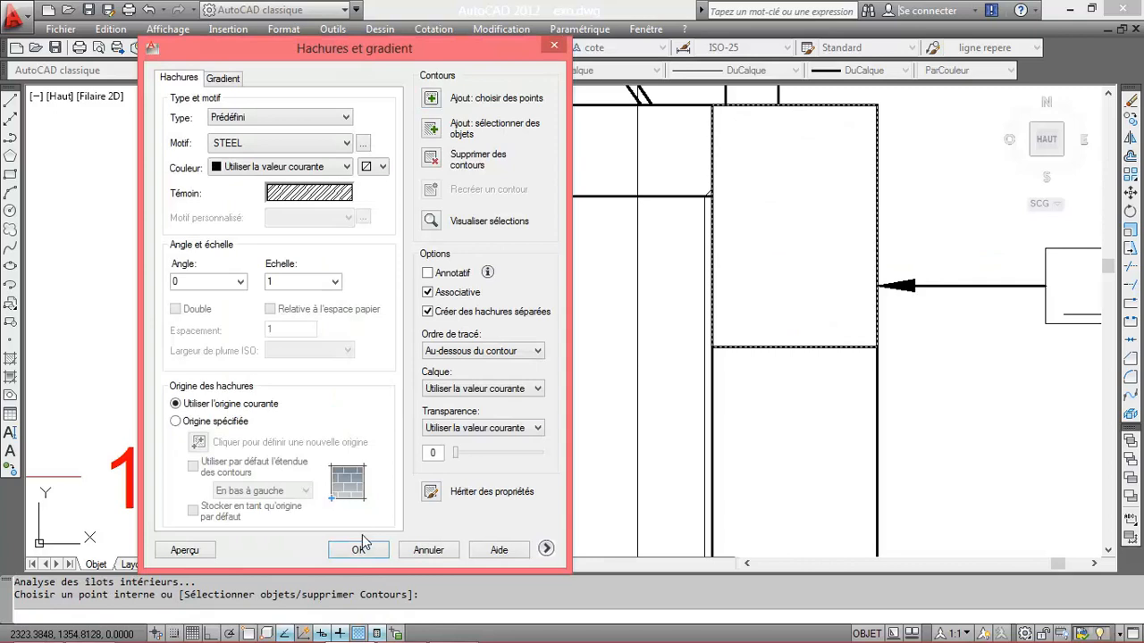
left_click(358, 549)
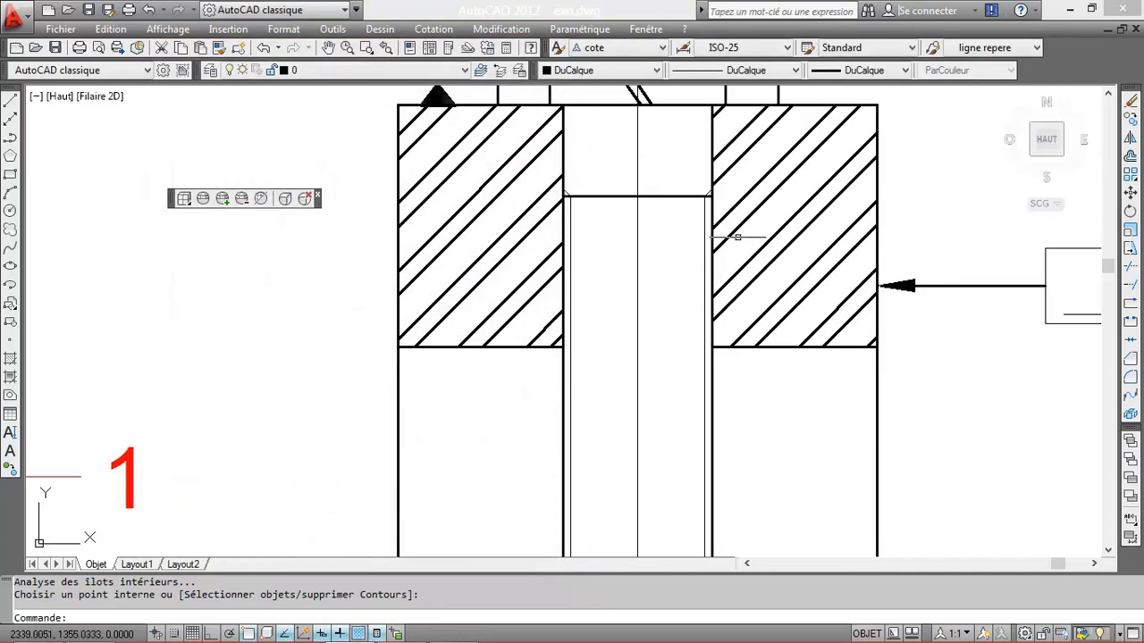
Step: Try the colour Jaune on the right-hand hatch of the upper plate in the through-bolt view and undo it
scroll(737, 237, "down", 3)
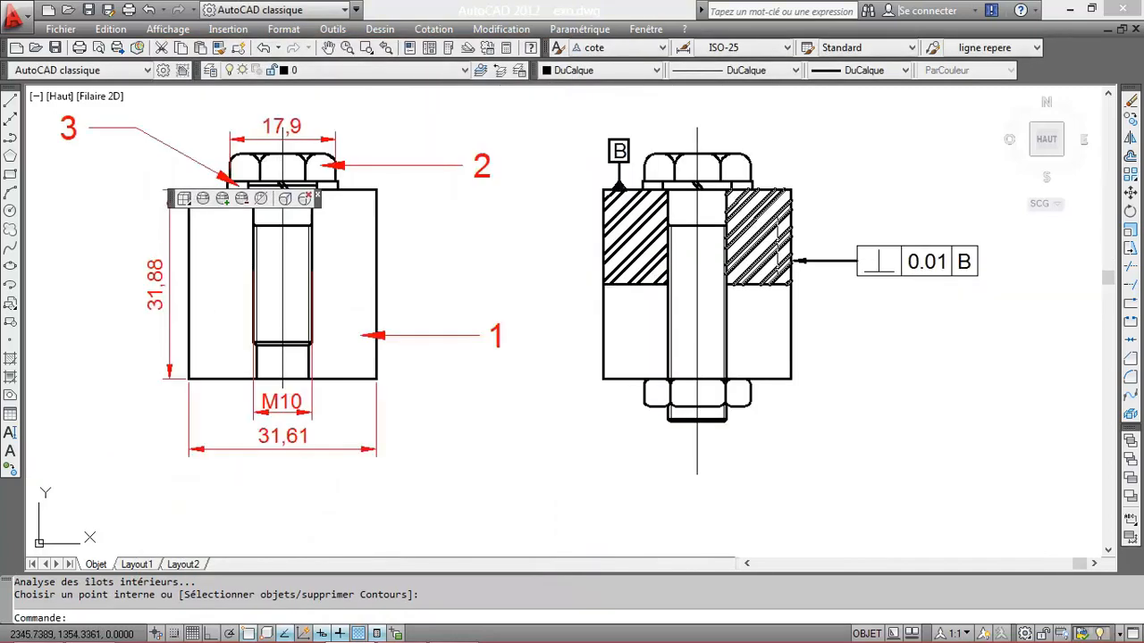
left_click(767, 256)
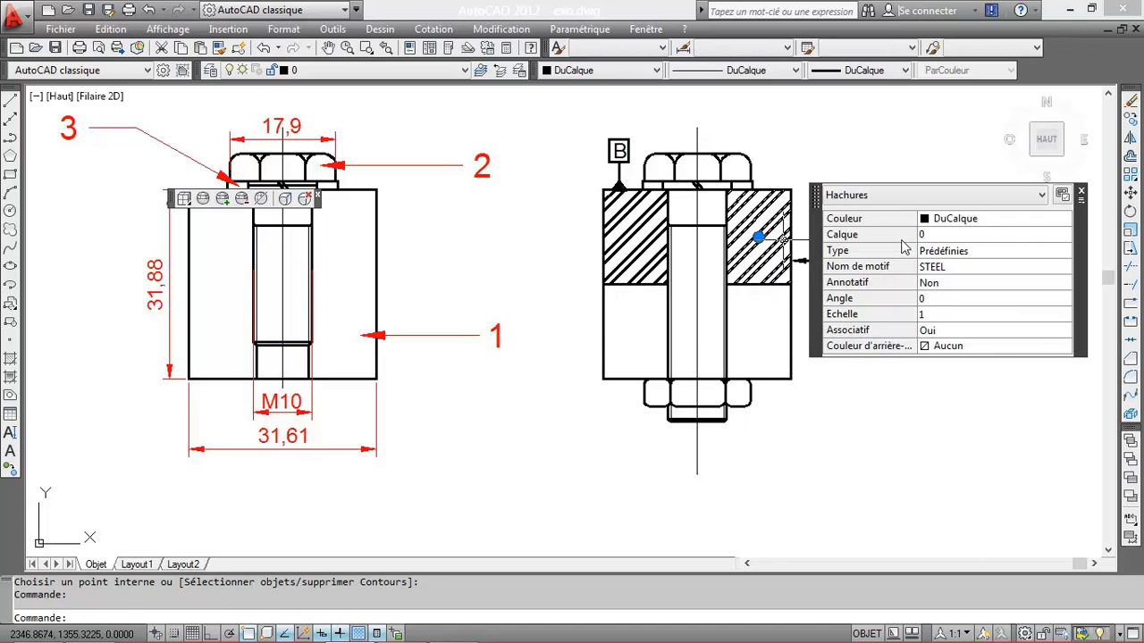
mouse_move(759, 239)
mouse_move(653, 260)
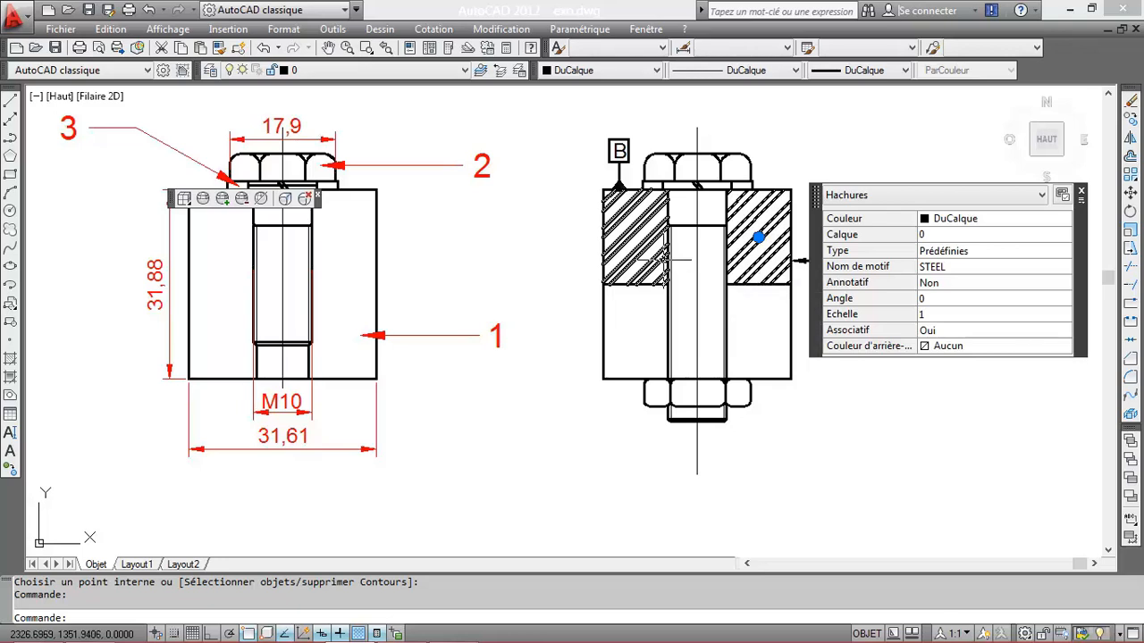
left_click(948, 224)
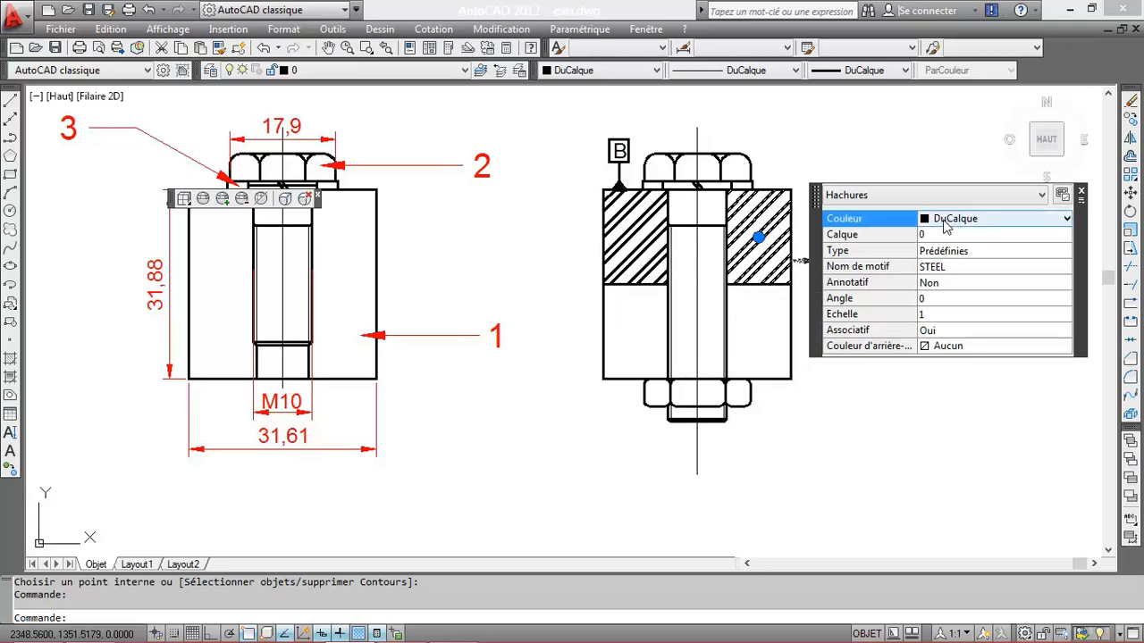
left_click(946, 223)
left_click(948, 282)
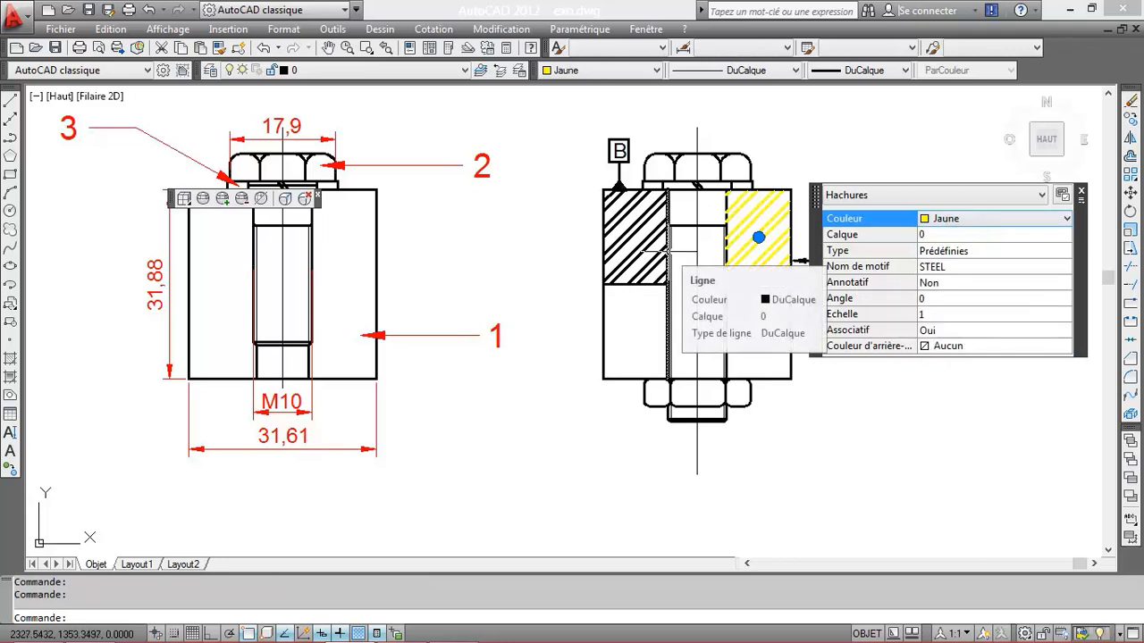
key("Escape")
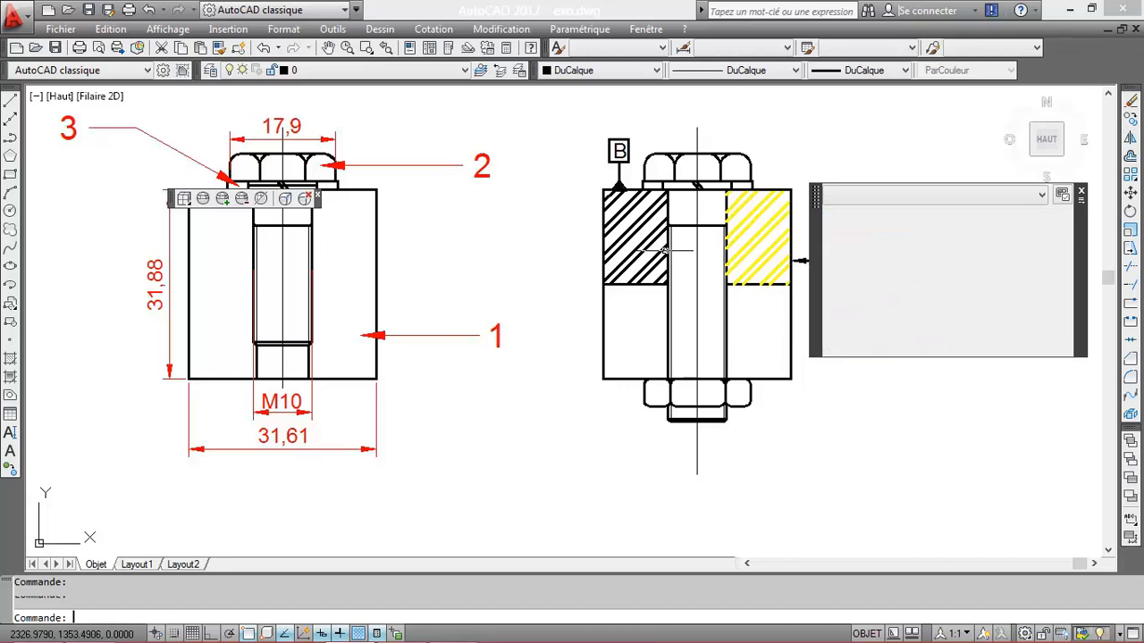
key("ctrl+z")
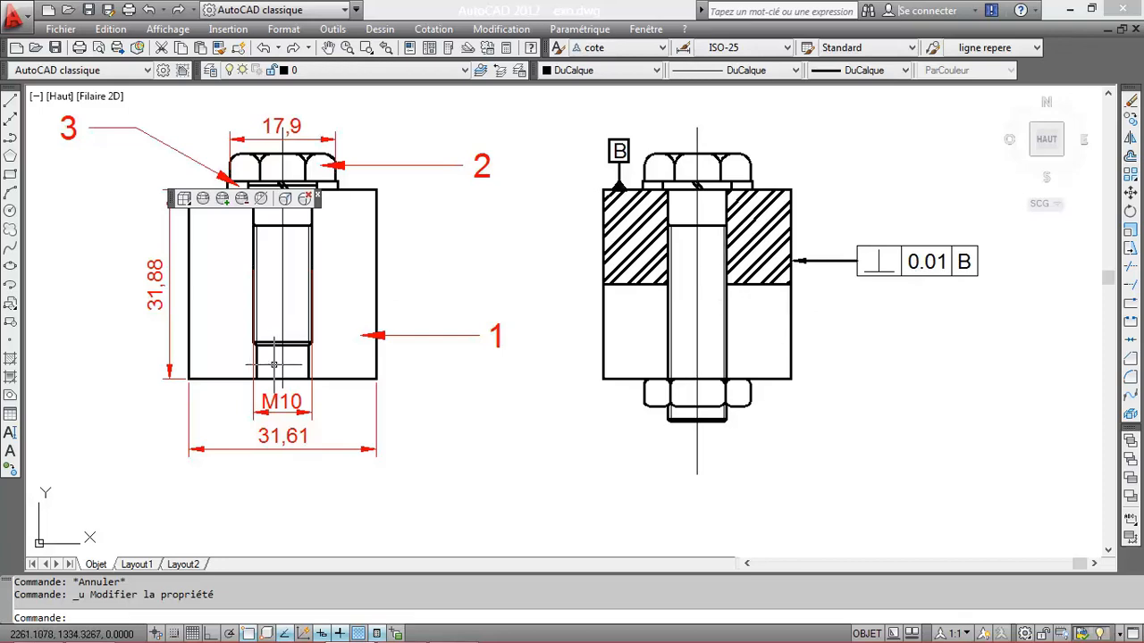
Step: Start a new hatch with separate hatches turned off and pick both halves of the through-bolt view's lower plate as its areas
left_click(11, 359)
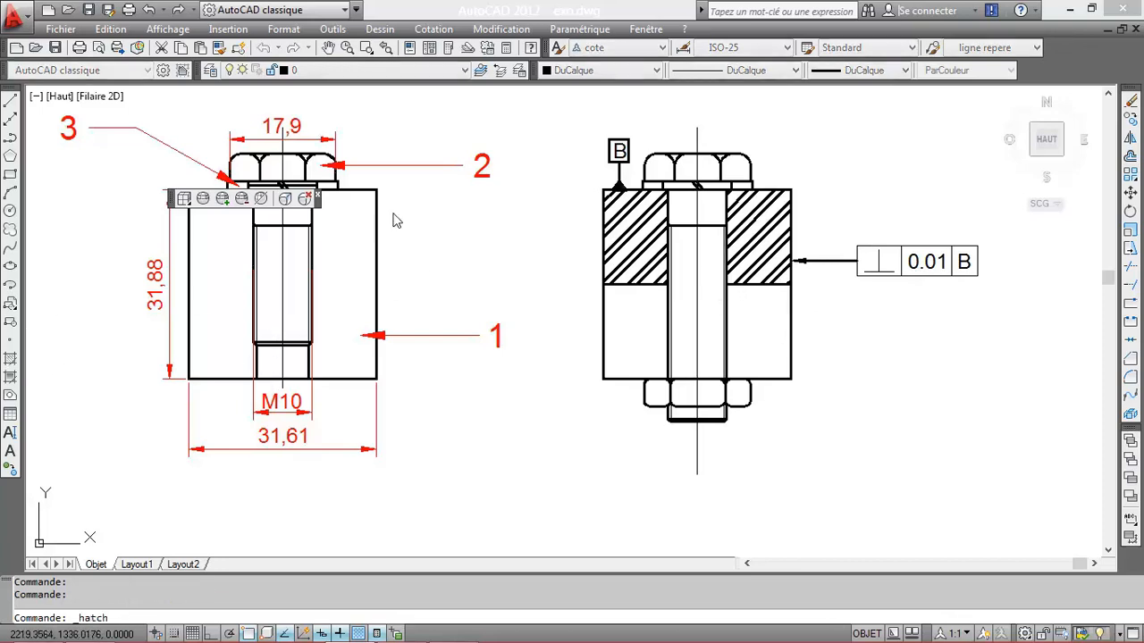
left_click(432, 99)
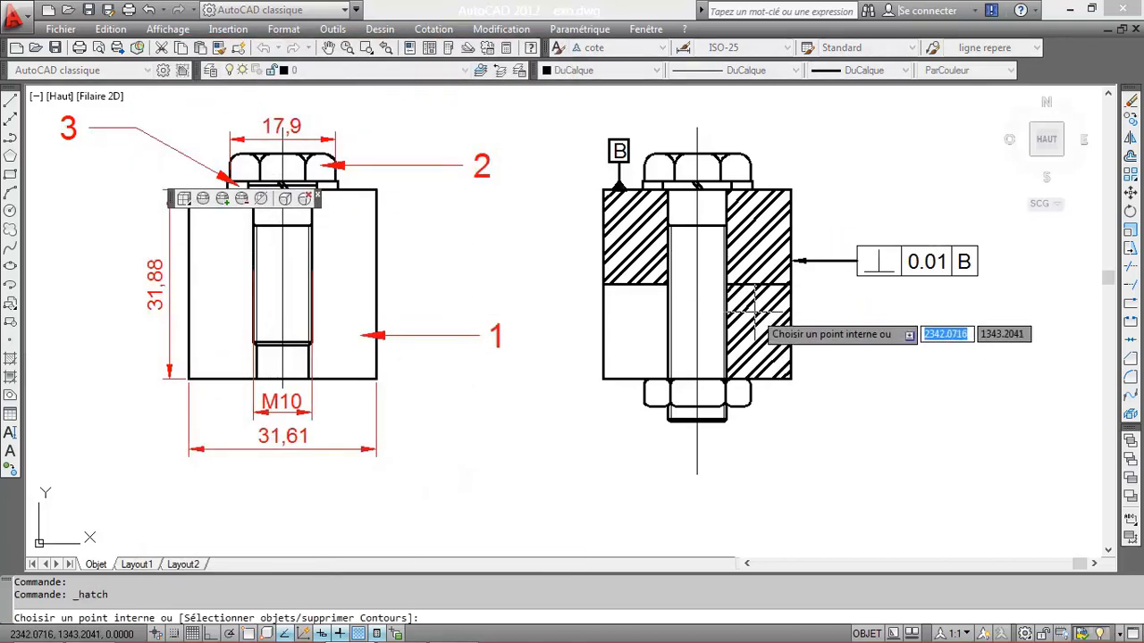
key("Escape")
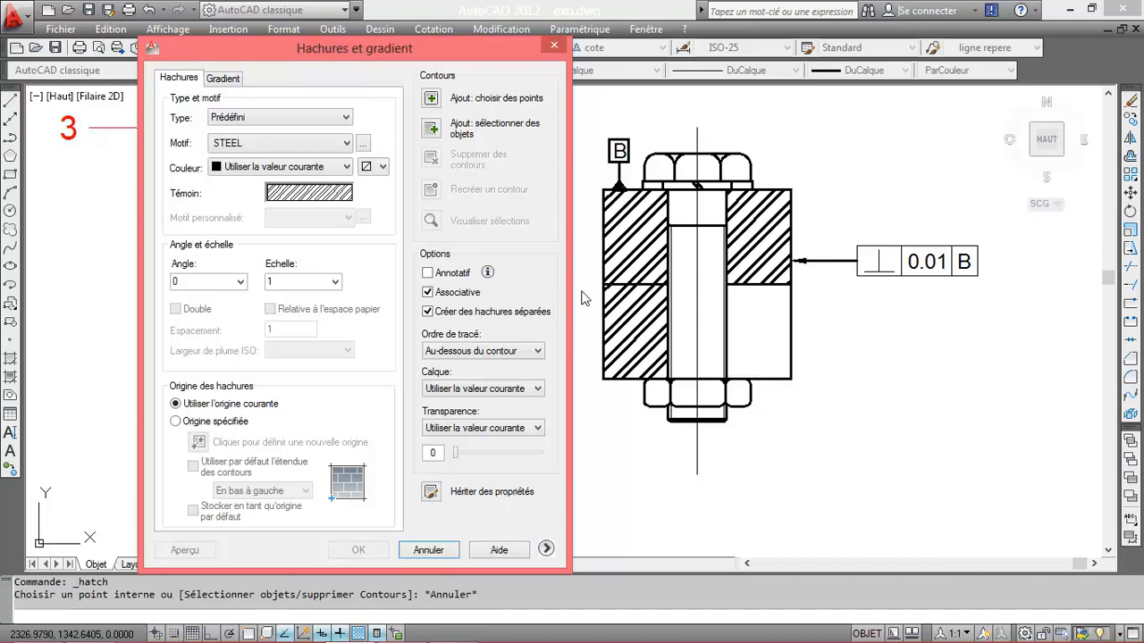
left_click(437, 315)
left_click(432, 98)
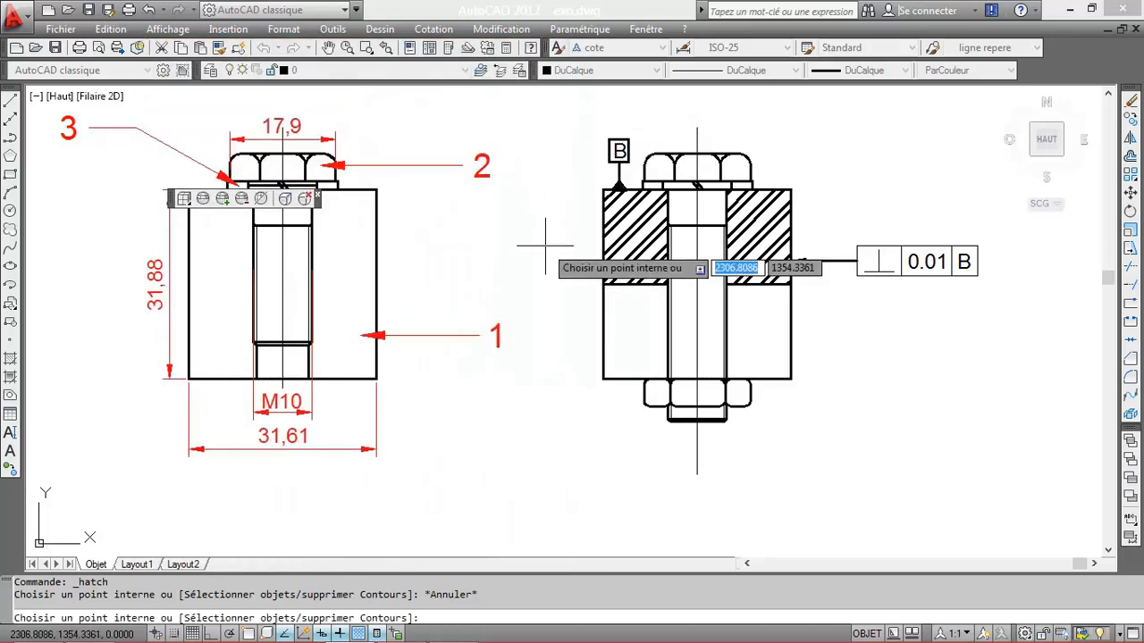
left_click(633, 319)
left_click(762, 315)
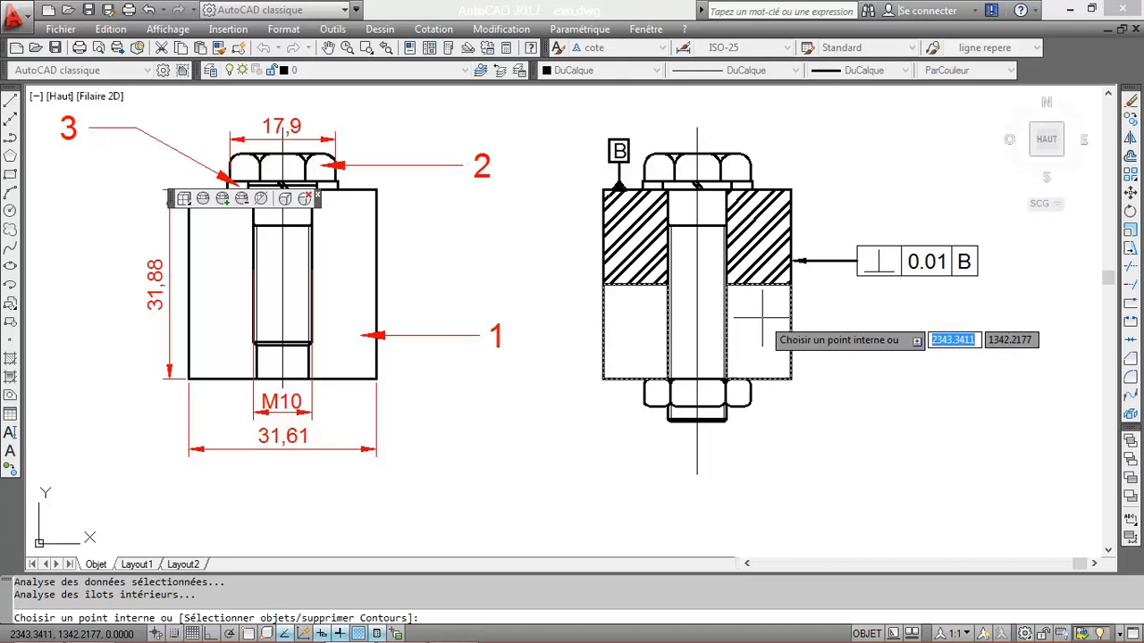
key("Return")
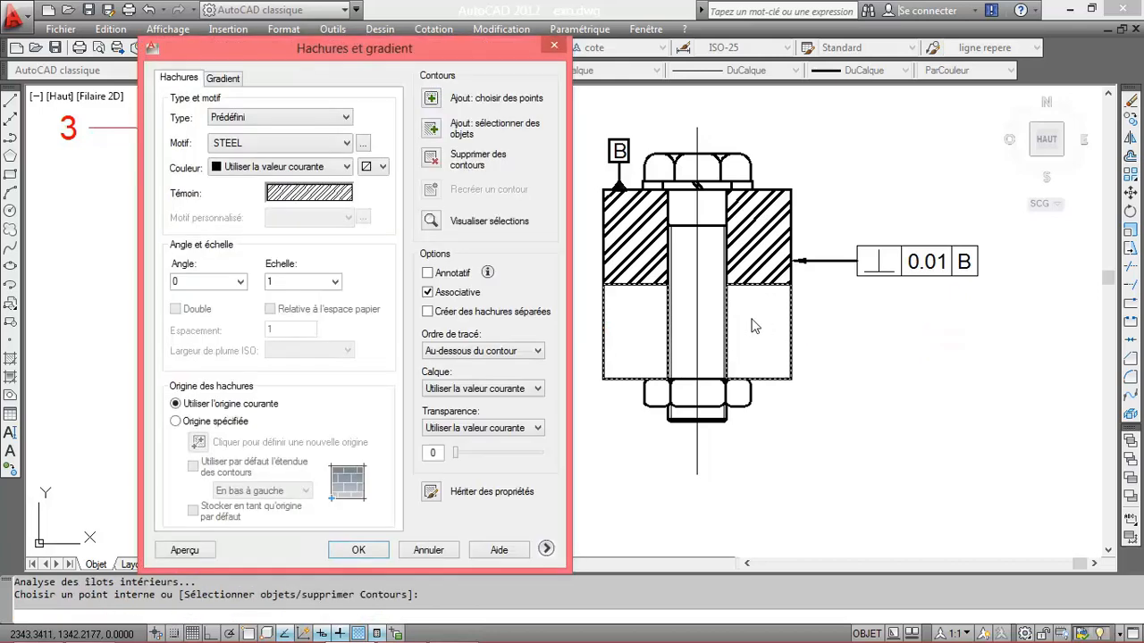
Step: Set the STEEL hatch angle to 90 and preview it in both halves of the lower plate
left_click(225, 282)
type("90")
left_click(184, 551)
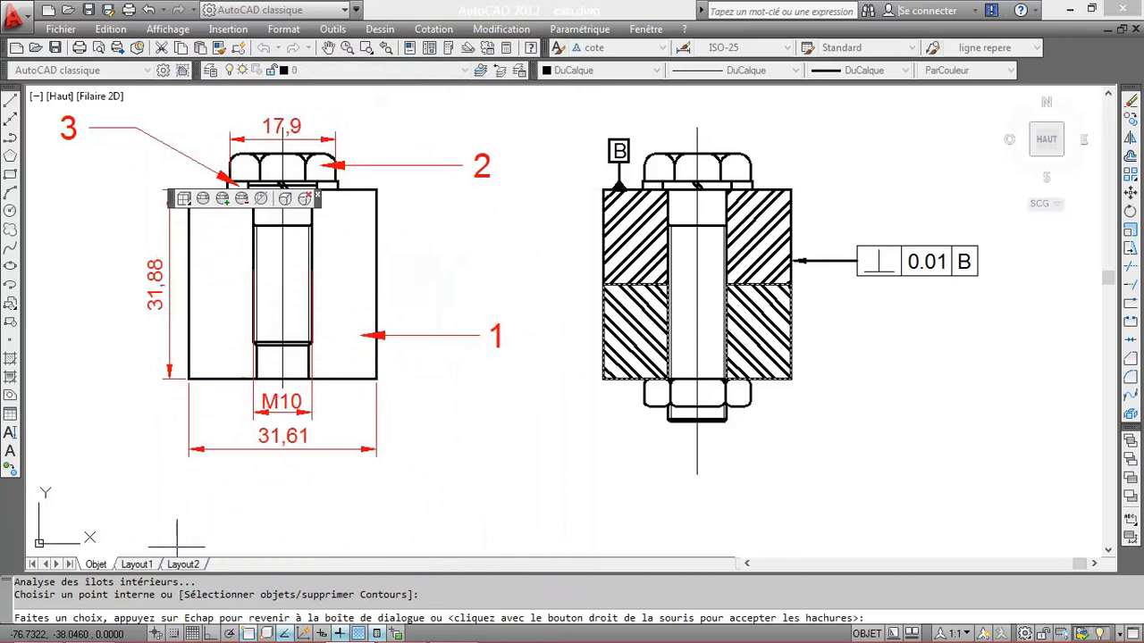
key("Escape")
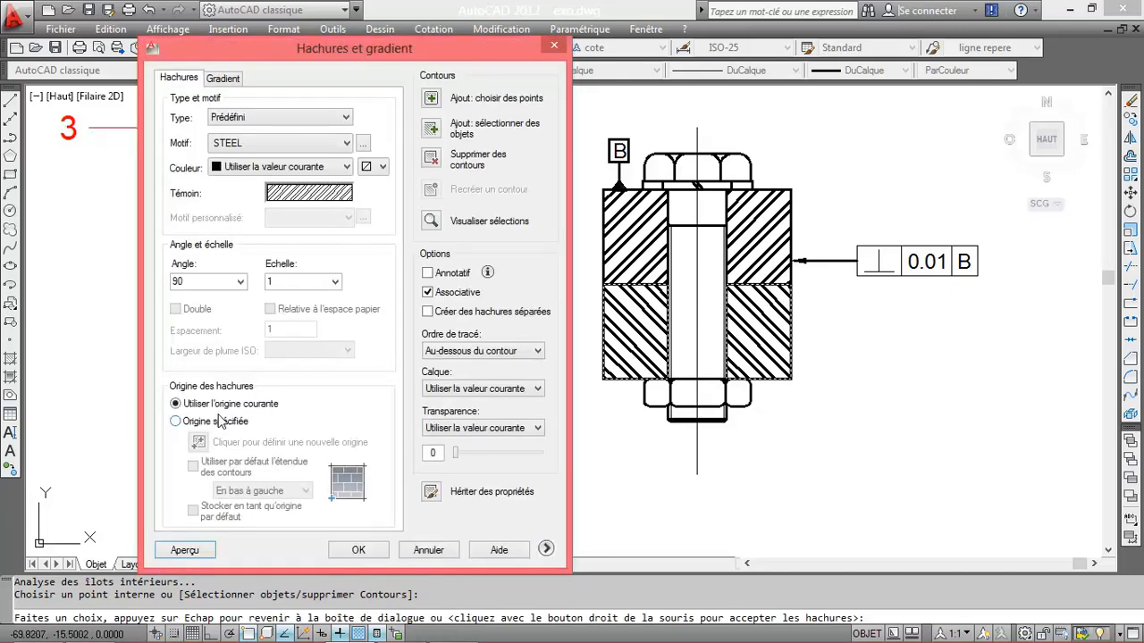
Step: Assign the lower plate hatch to the cote layer, preview it and accept it
left_click(485, 389)
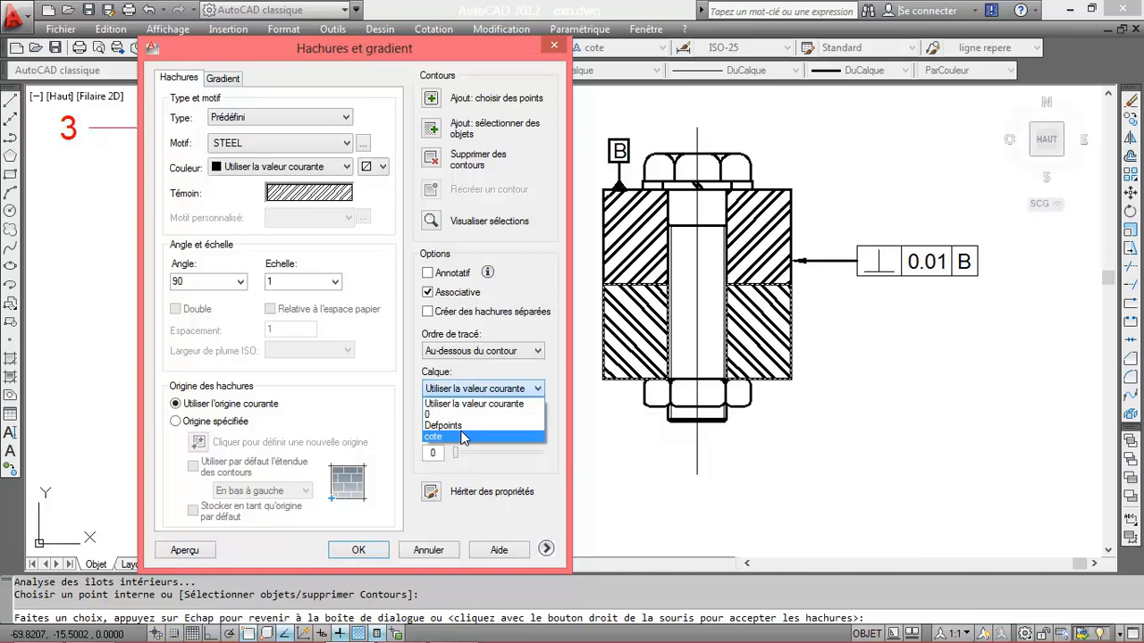
left_click(463, 437)
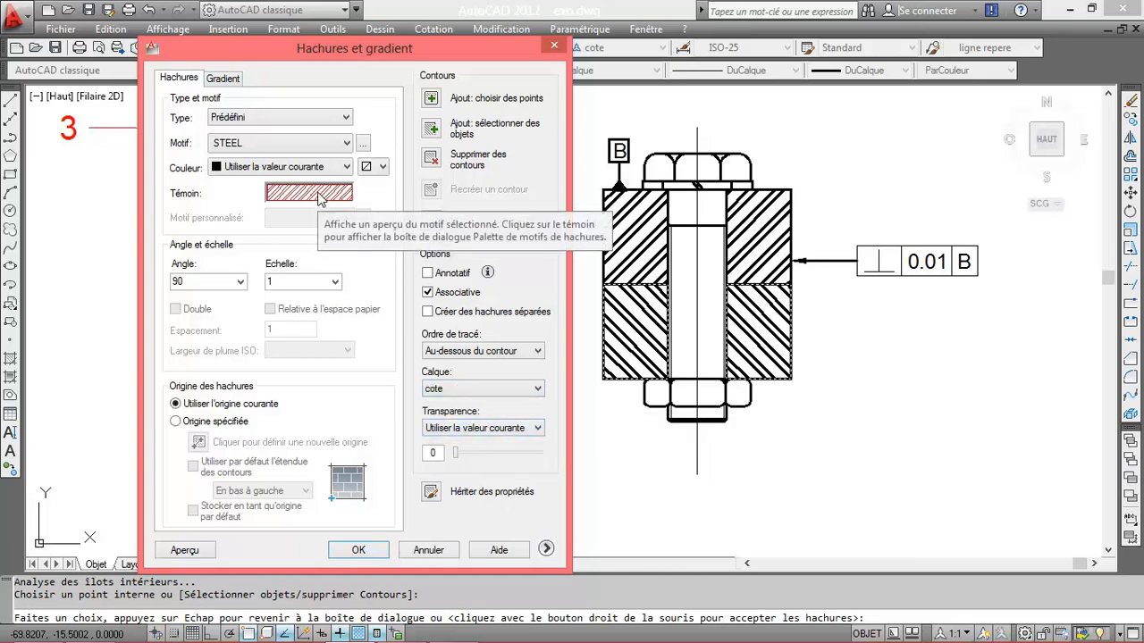
left_click(188, 551)
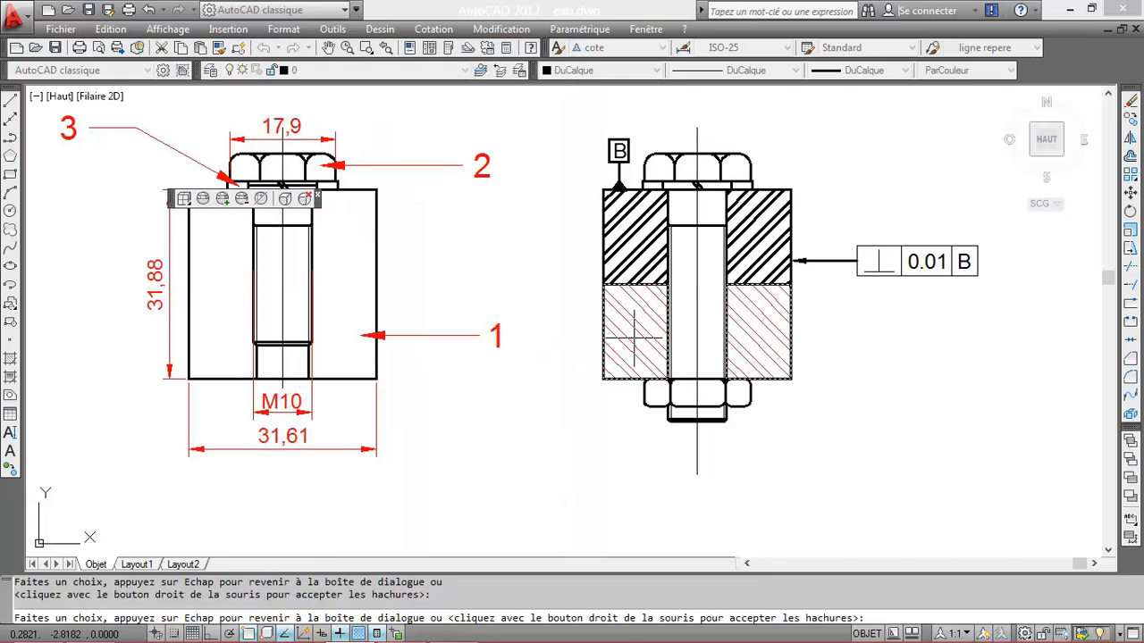
right_click(635, 338)
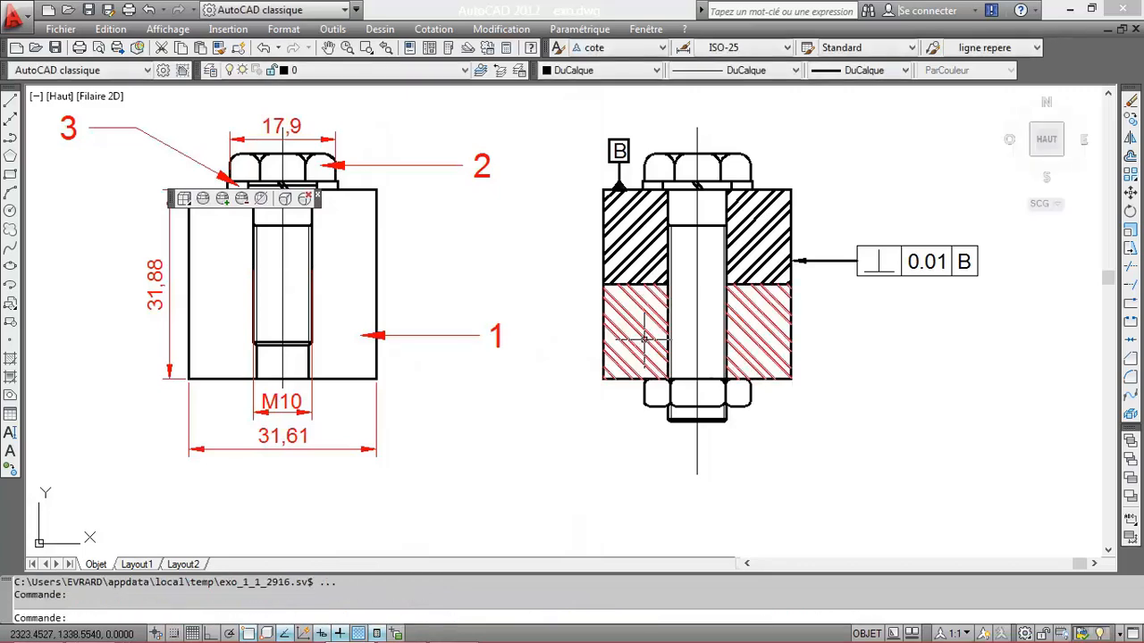
Step: Inspect the colour and layer properties of the lower plate hatch in the through-bolt view
mouse_move(646, 338)
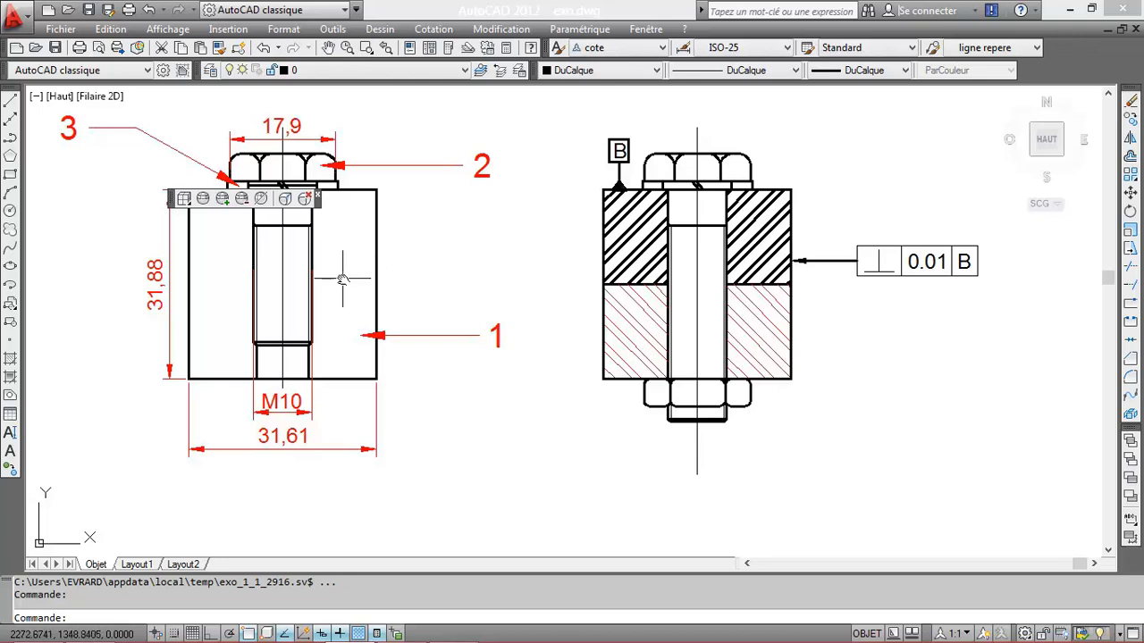
middle_click_drag(343, 278, 464, 299)
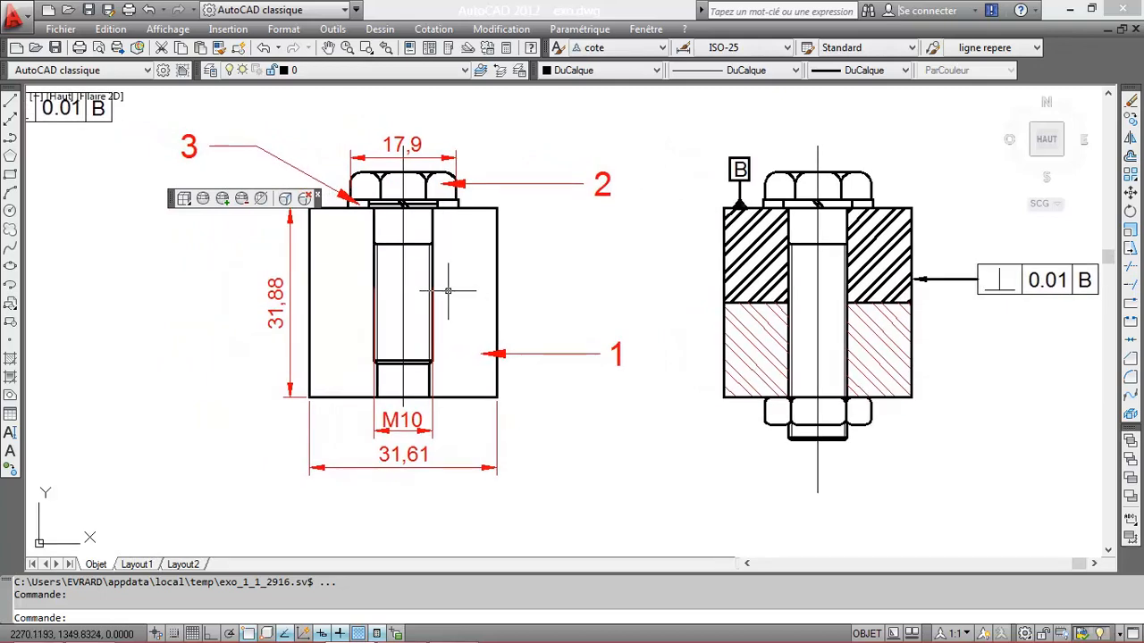
scroll(445, 291, "up", 1)
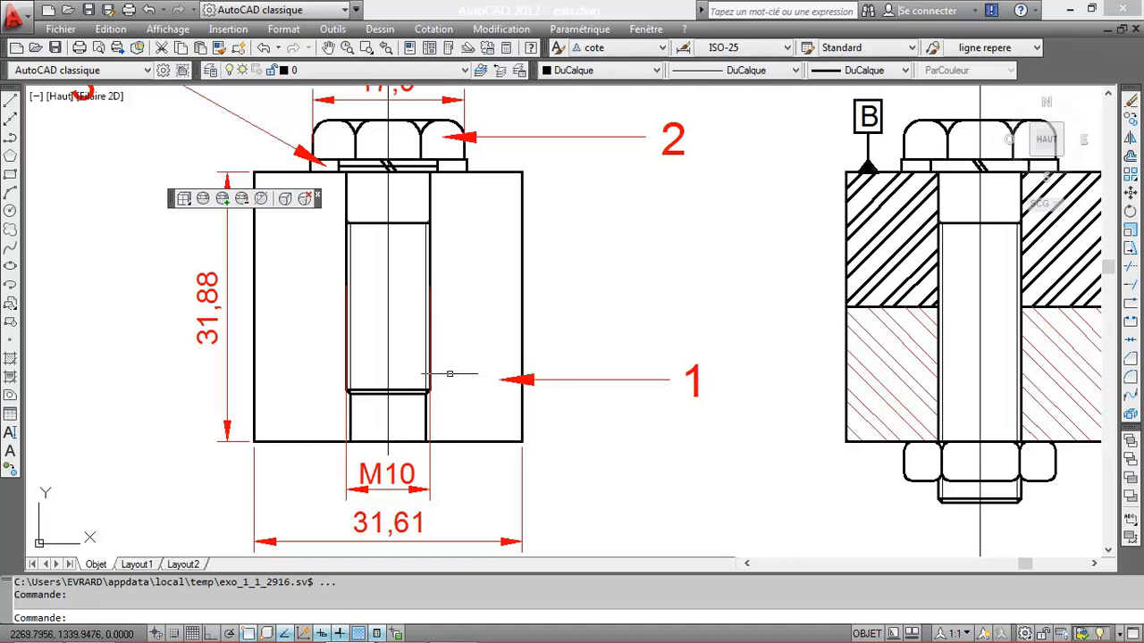
left_click(881, 343)
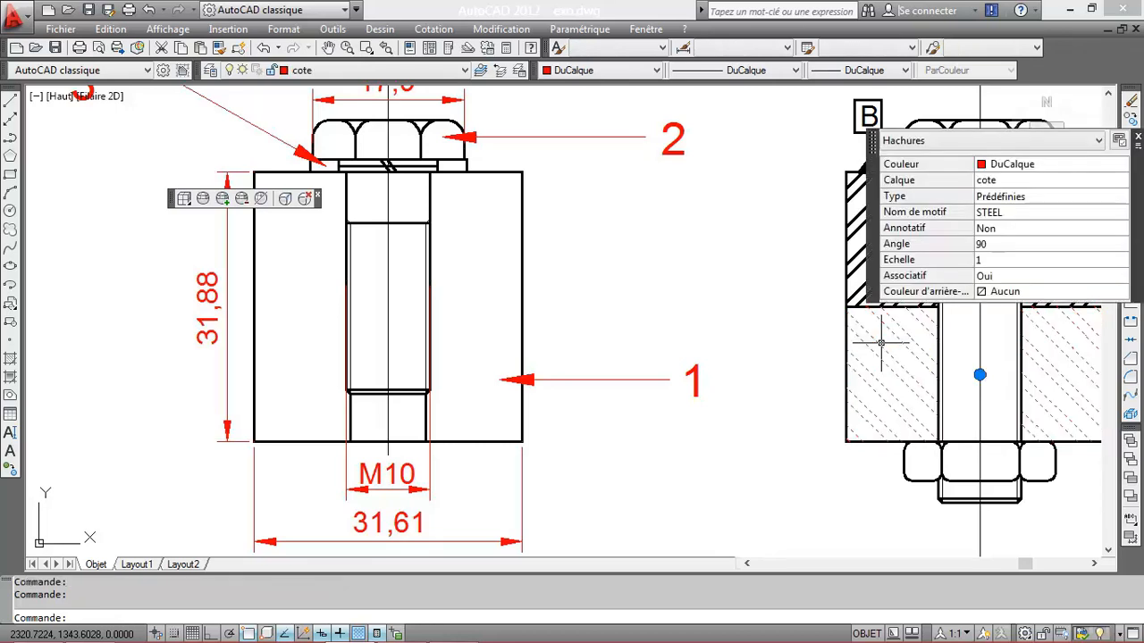
left_click(986, 170)
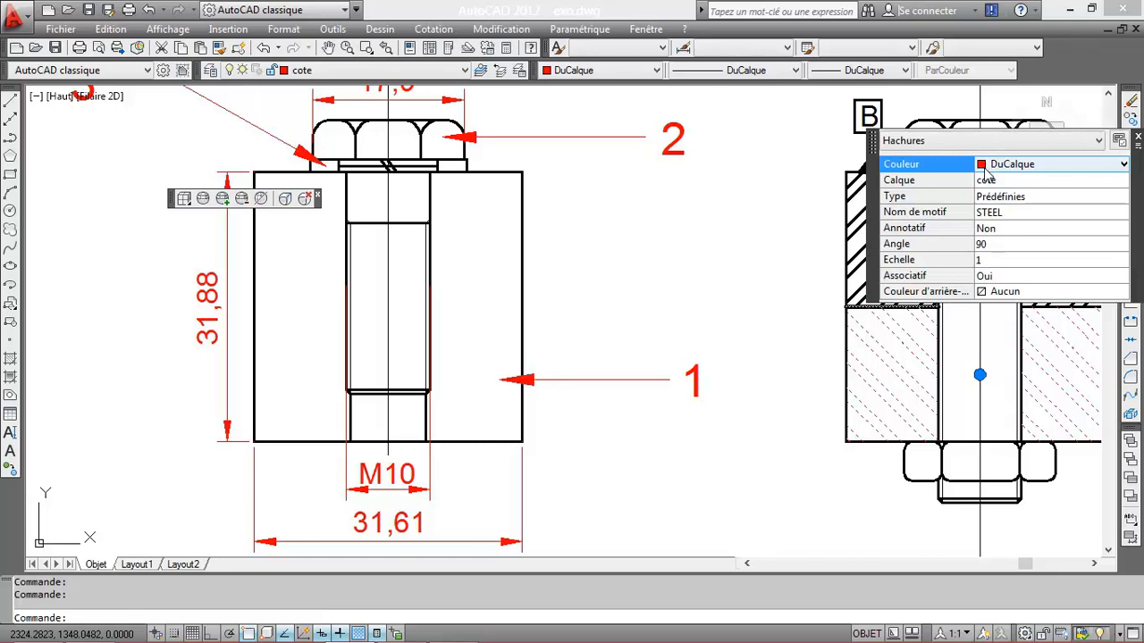
left_click(1137, 136)
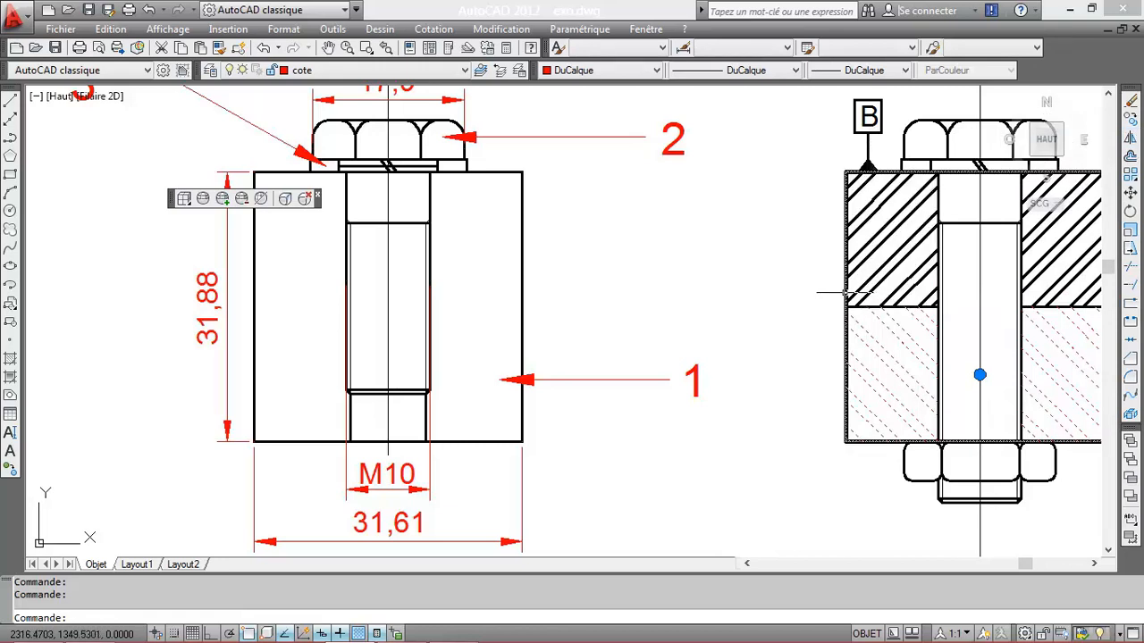
mouse_move(861, 286)
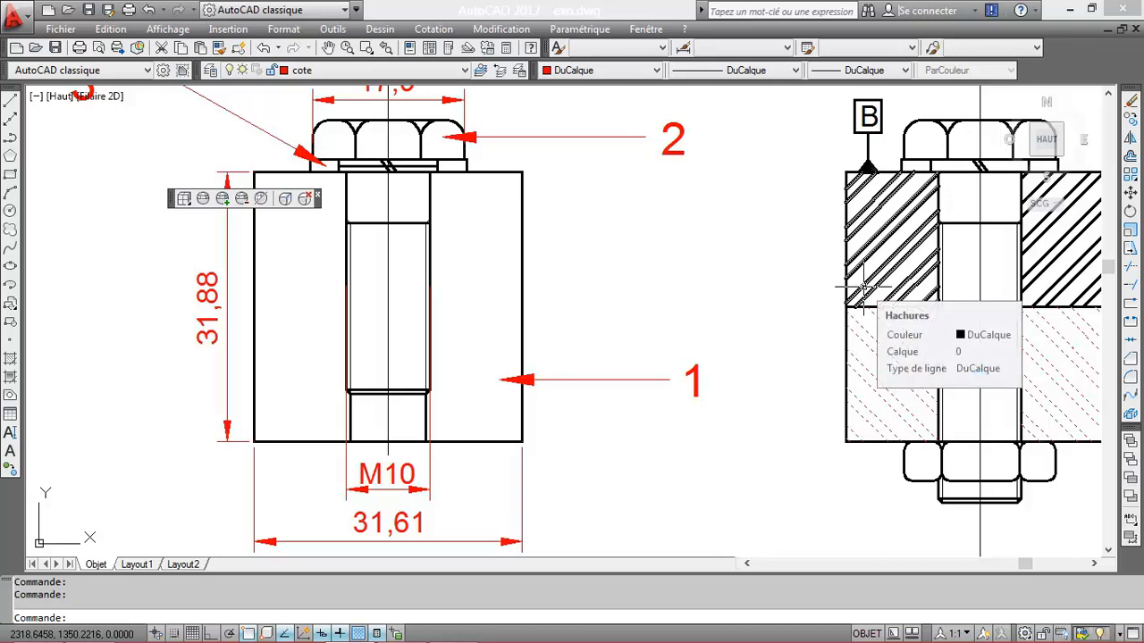
key("Escape")
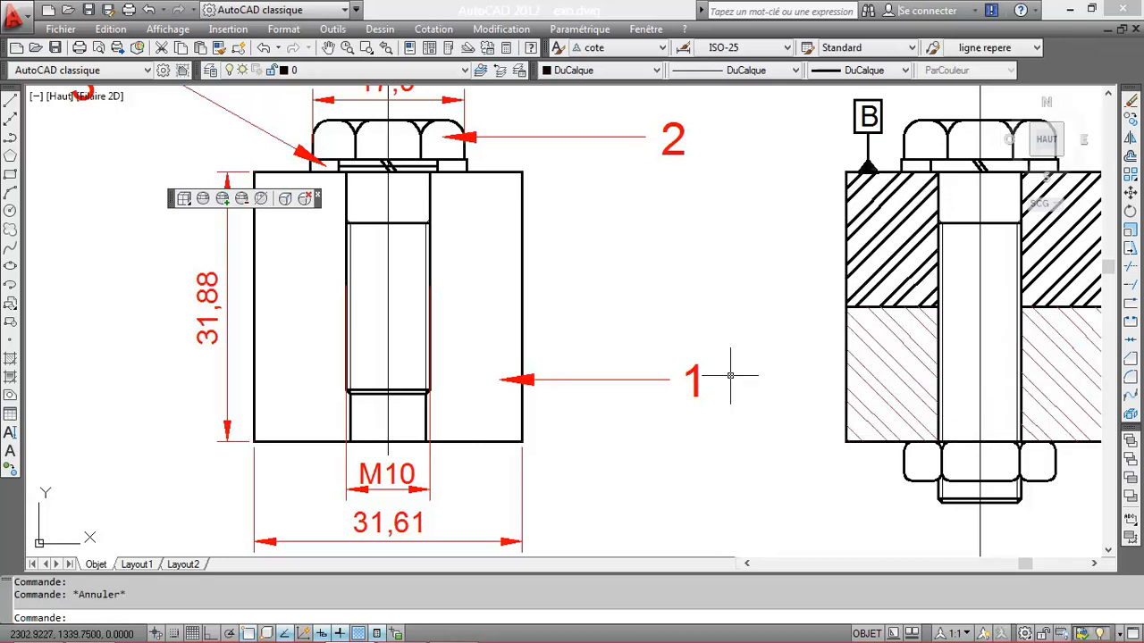
right_click(586, 309)
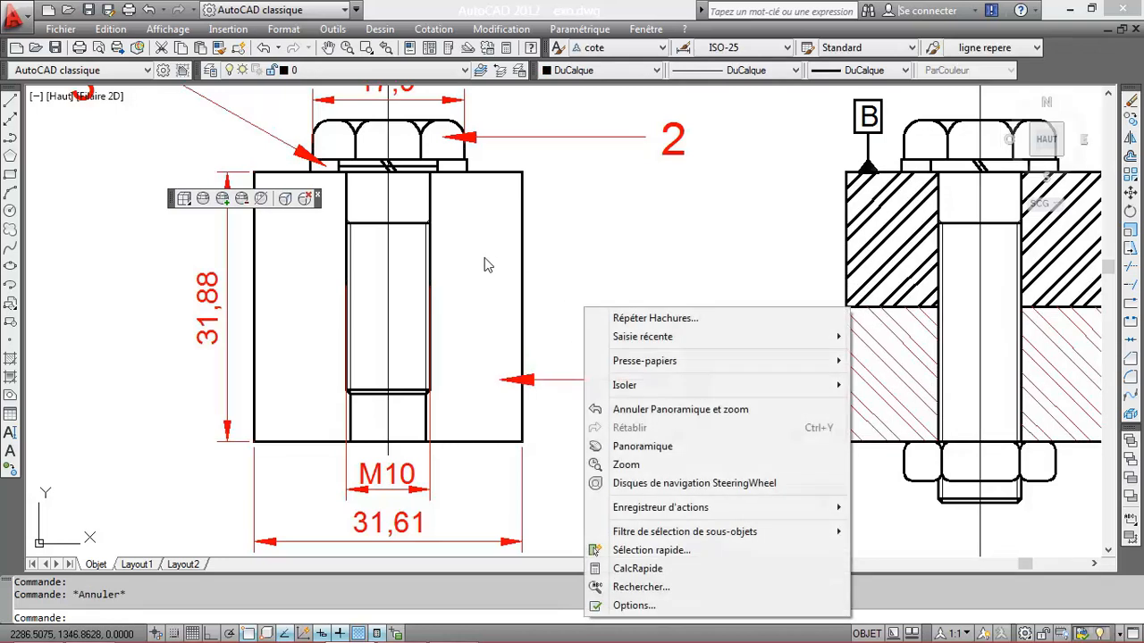
left_click(580, 272)
left_click(585, 259)
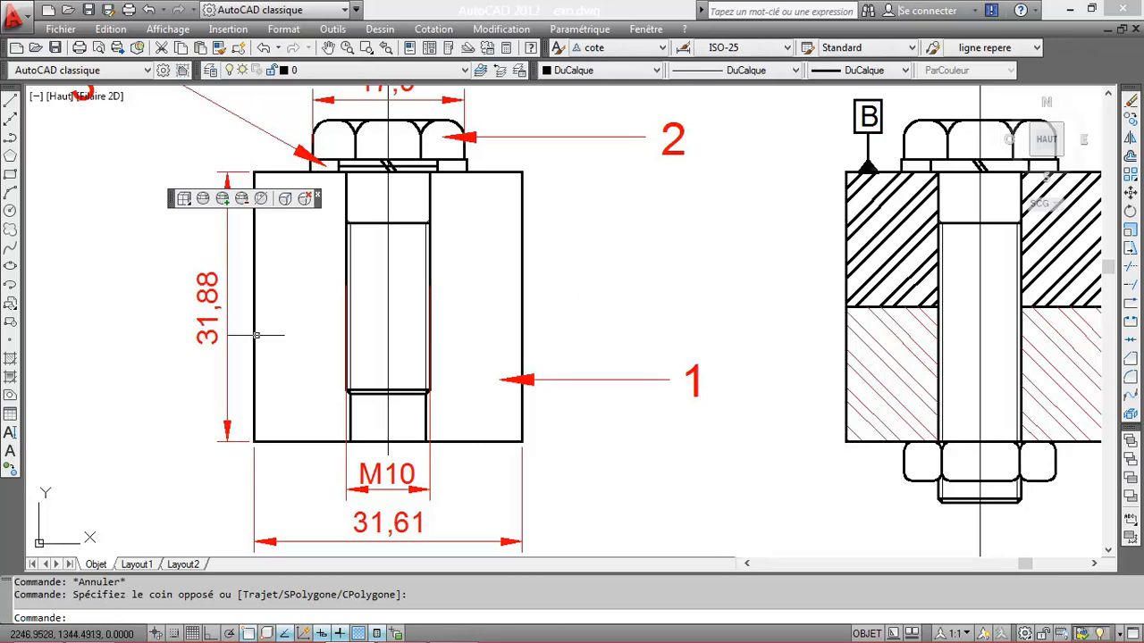
Step: Hatch the right half of the block in the M10 bolt view with STEEL at angle 90 and scale 1 on the cote layer
left_click(11, 358)
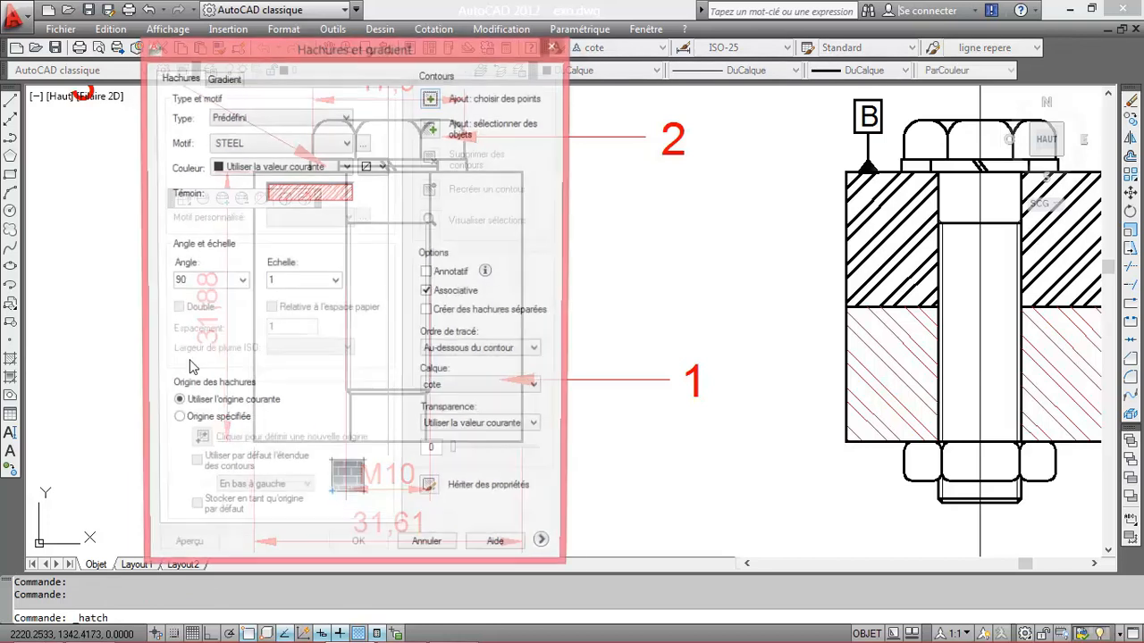
left_click(430, 99)
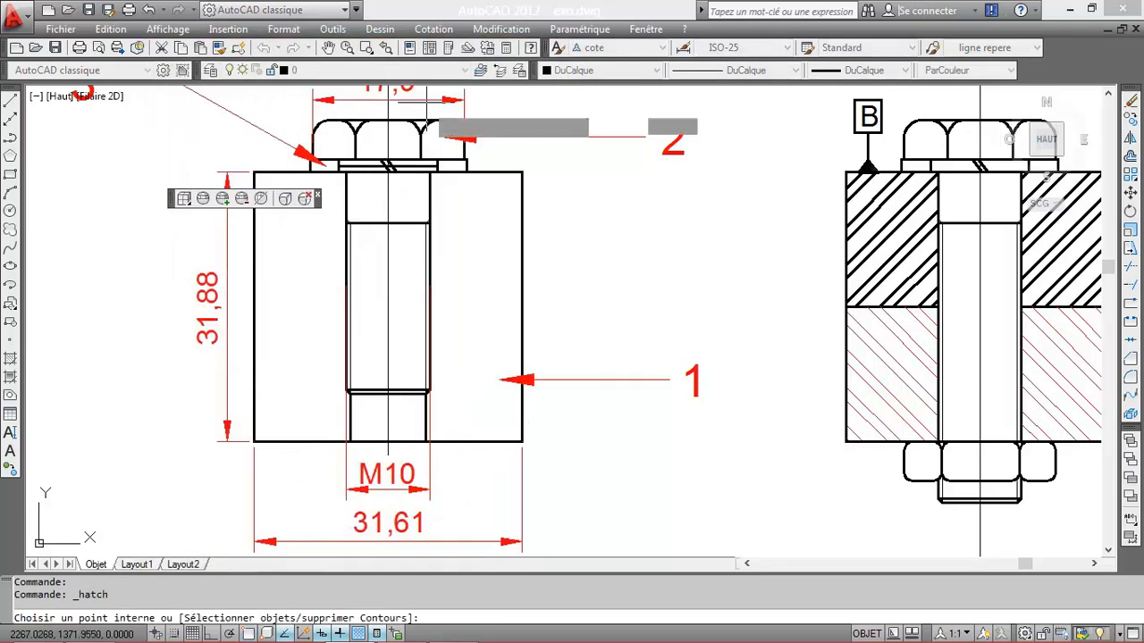
left_click(462, 292)
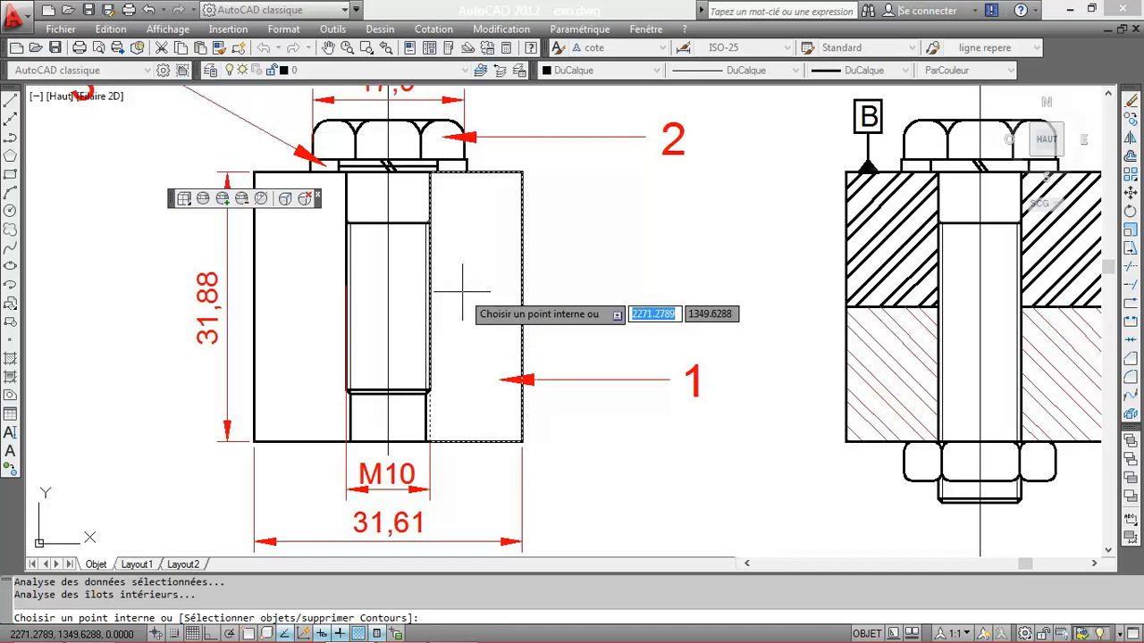
key("Return")
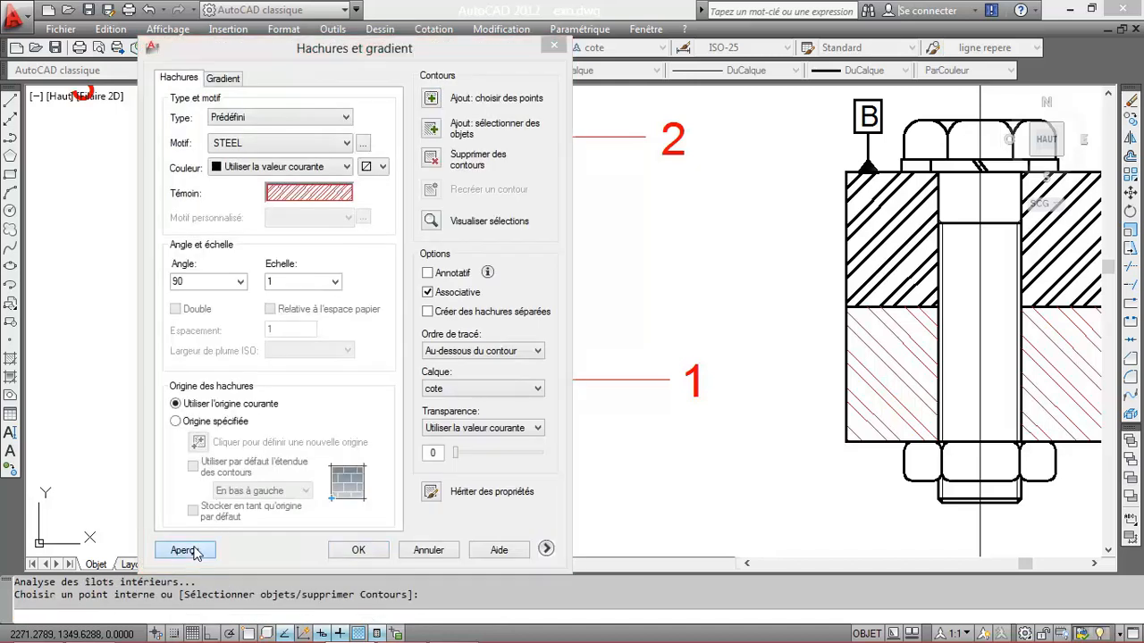
left_click(194, 551)
scroll(460, 433, "up", 6)
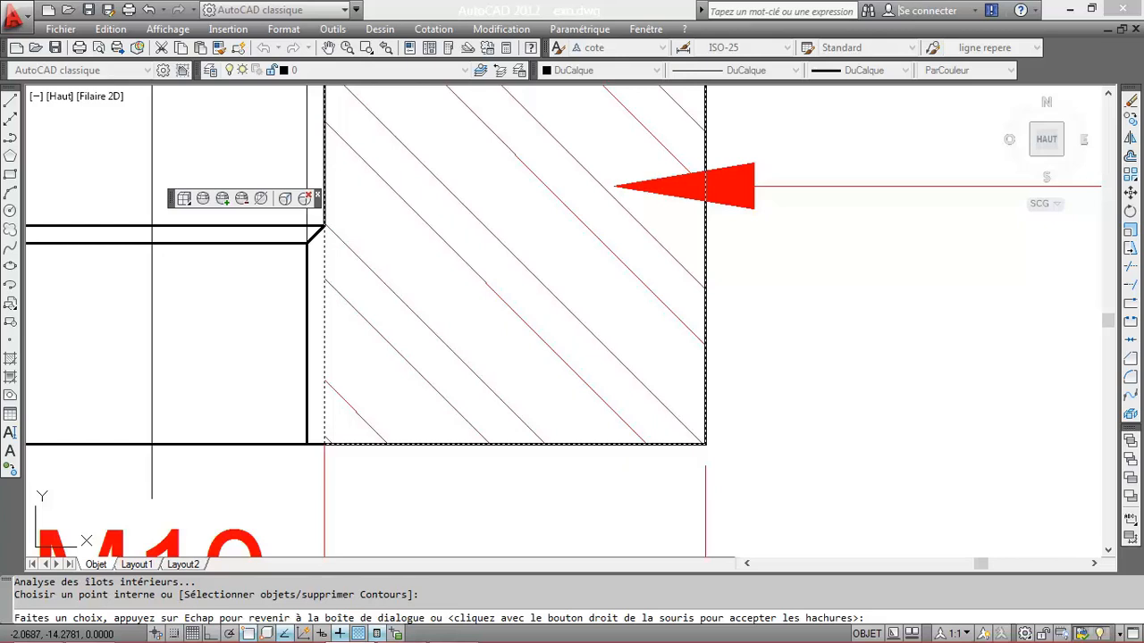
right_click(388, 324)
scroll(388, 326, "down", 5)
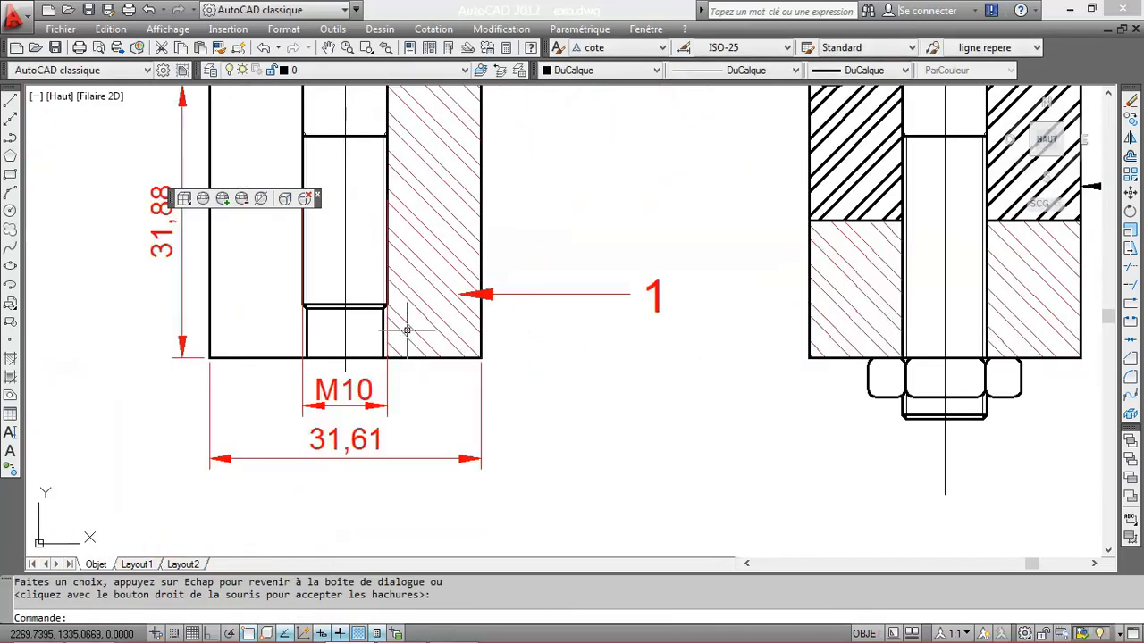
Step: Undo the hatch in the right half of the block in the M10 bolt view
key("ctrl+z")
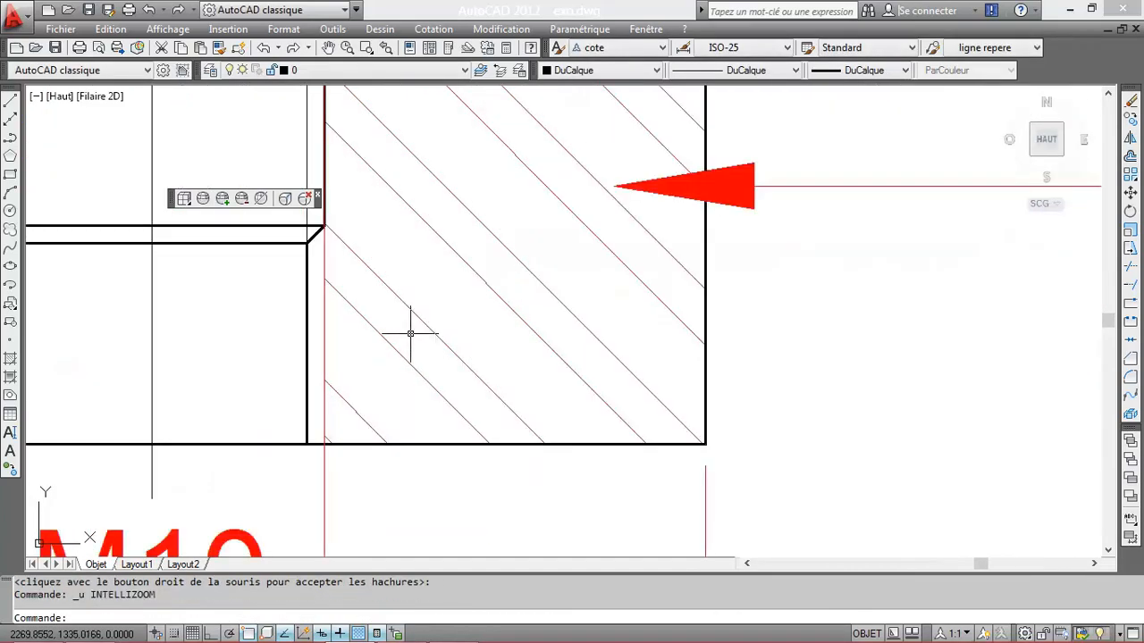
key("ctrl+z")
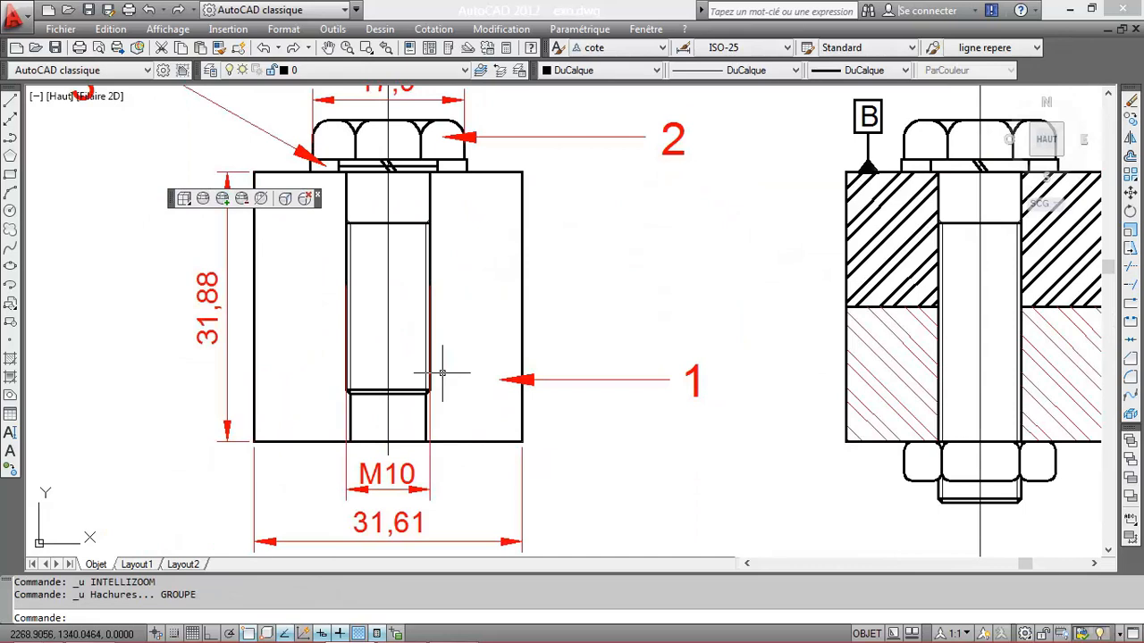
scroll(408, 451, "up", 2)
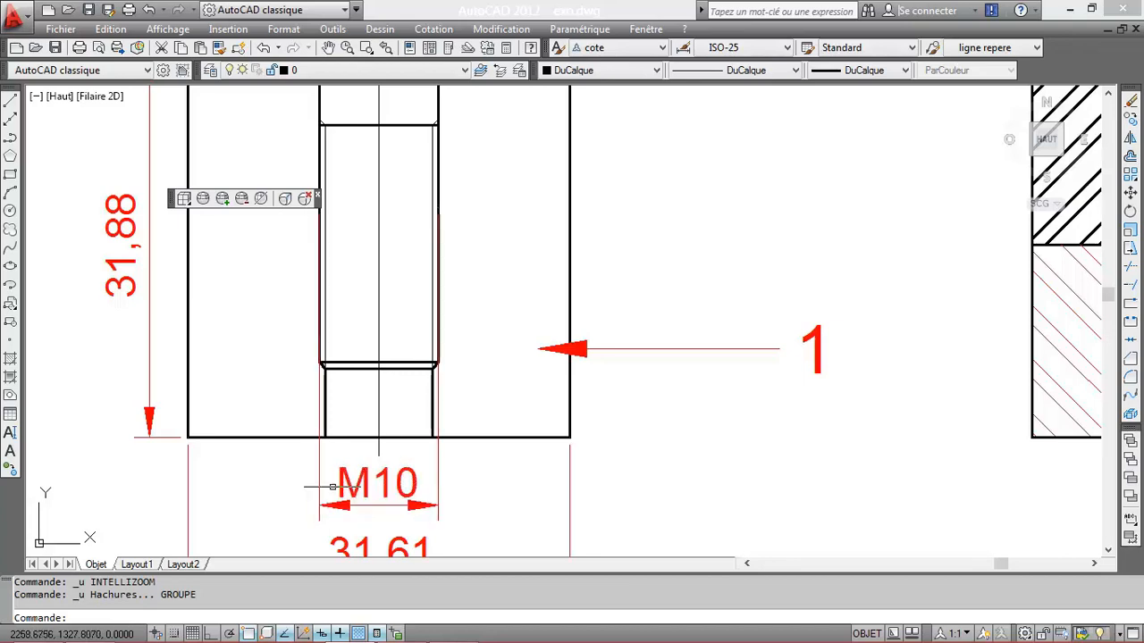
middle_click_drag(407, 487, 494, 478)
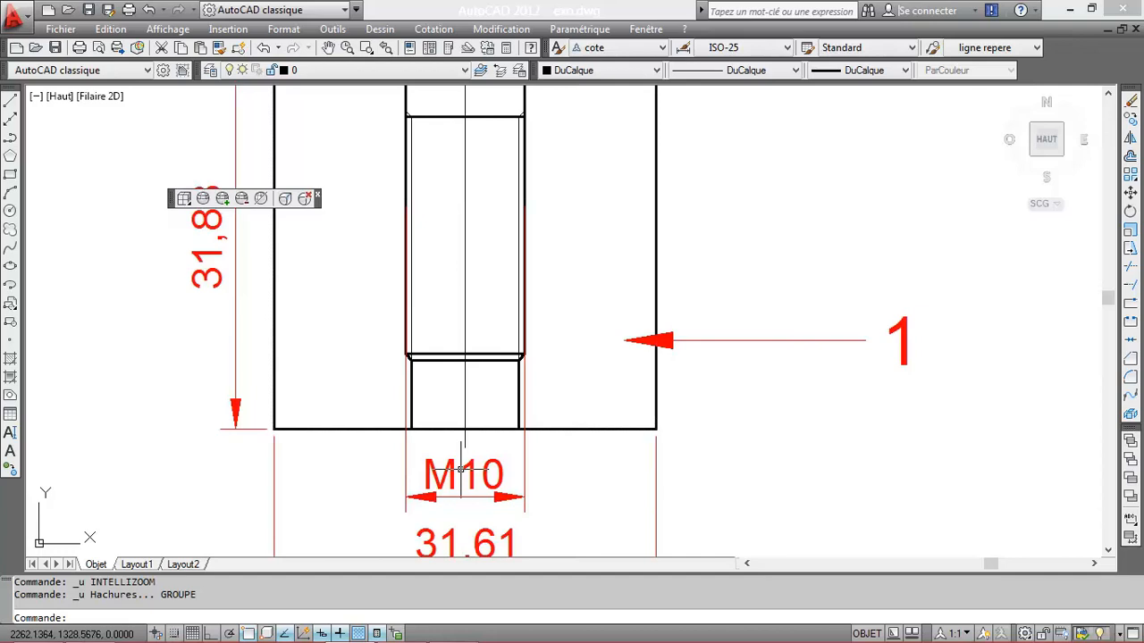
Step: Turn off the cote layer in the layer properties manager
left_click(229, 70)
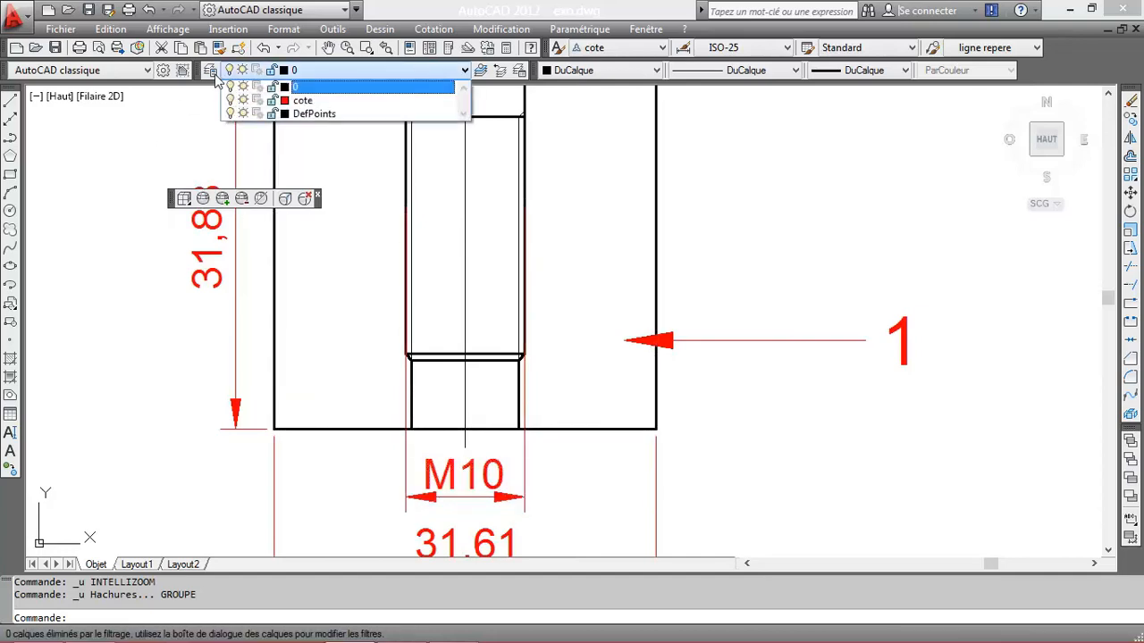
left_click(228, 86)
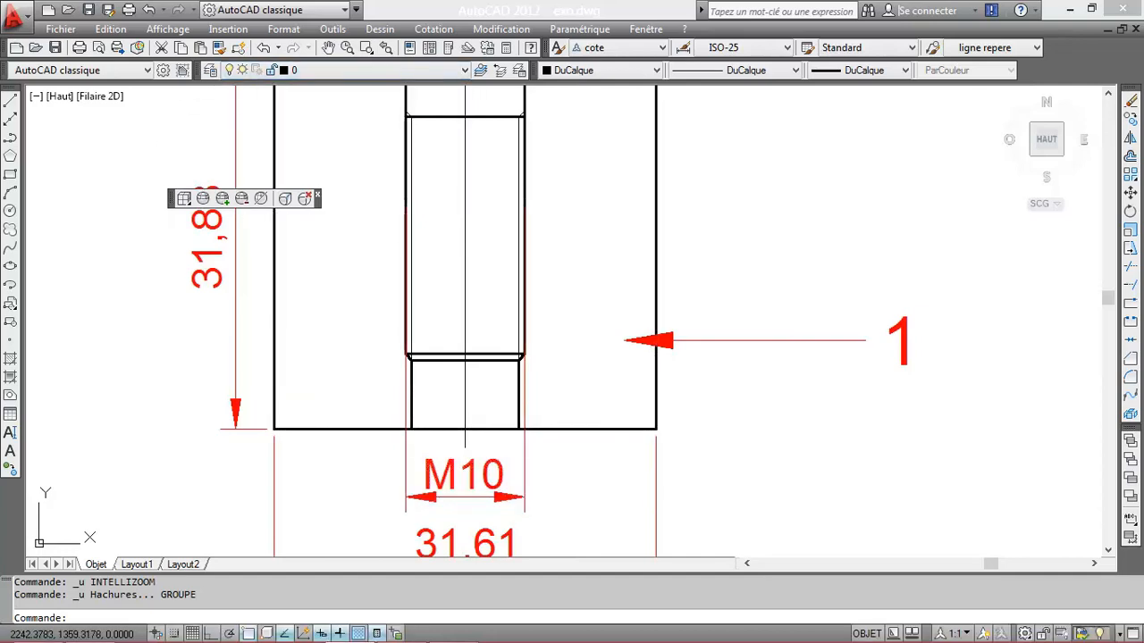
left_click(210, 70)
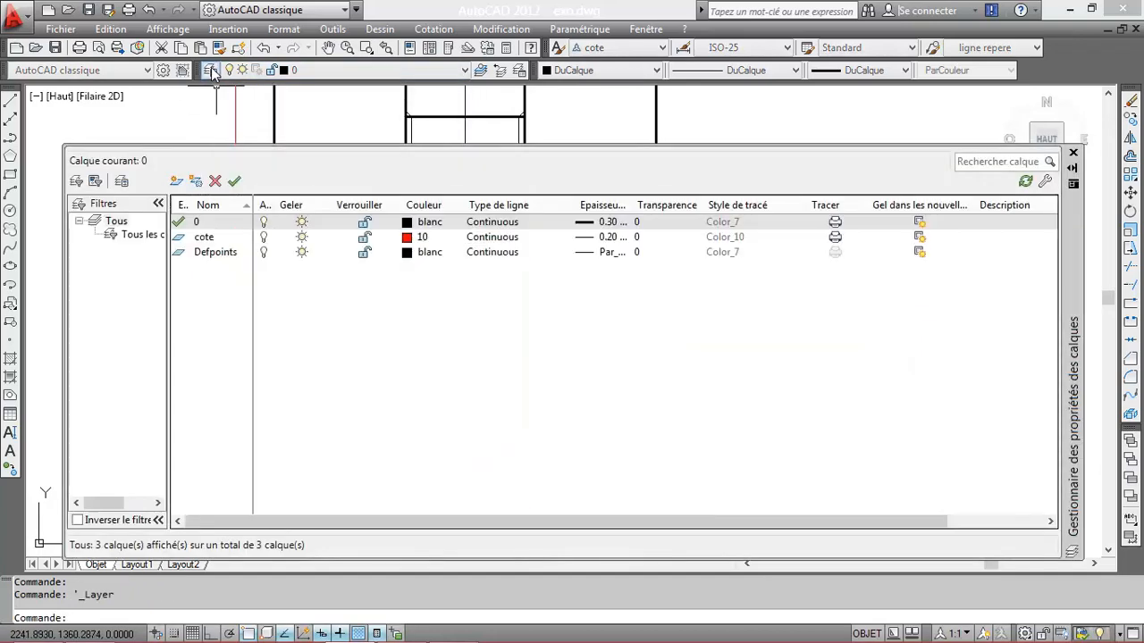
left_click(206, 237)
left_click(265, 238)
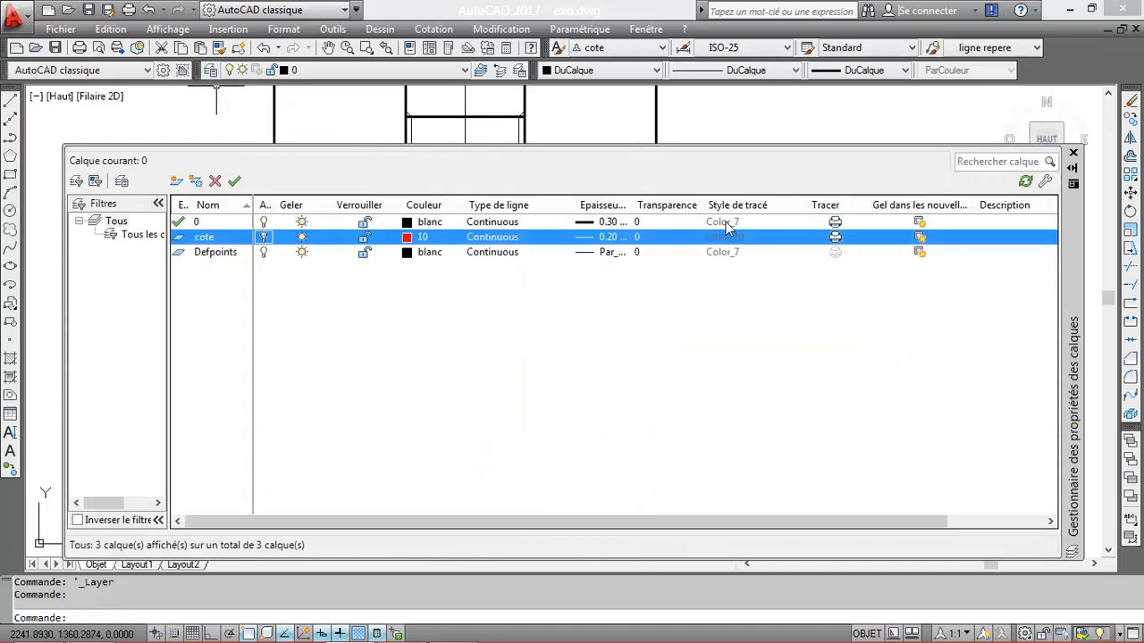
left_click(1074, 153)
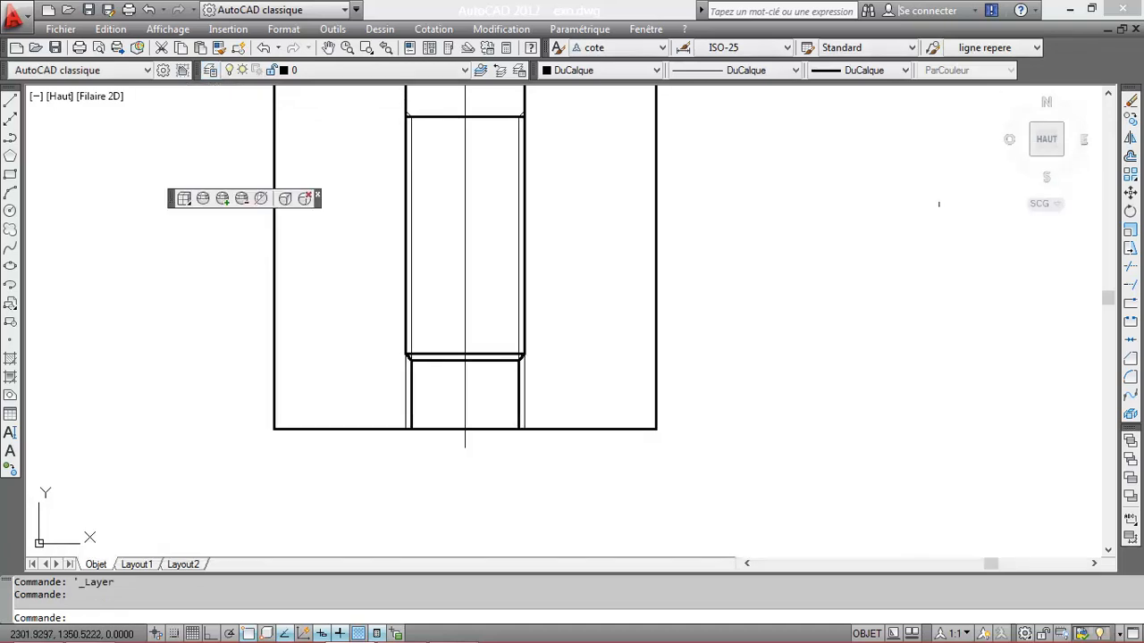
Step: Group the two short thin vertical lines beside the hole below the bolt end
left_click(525, 386)
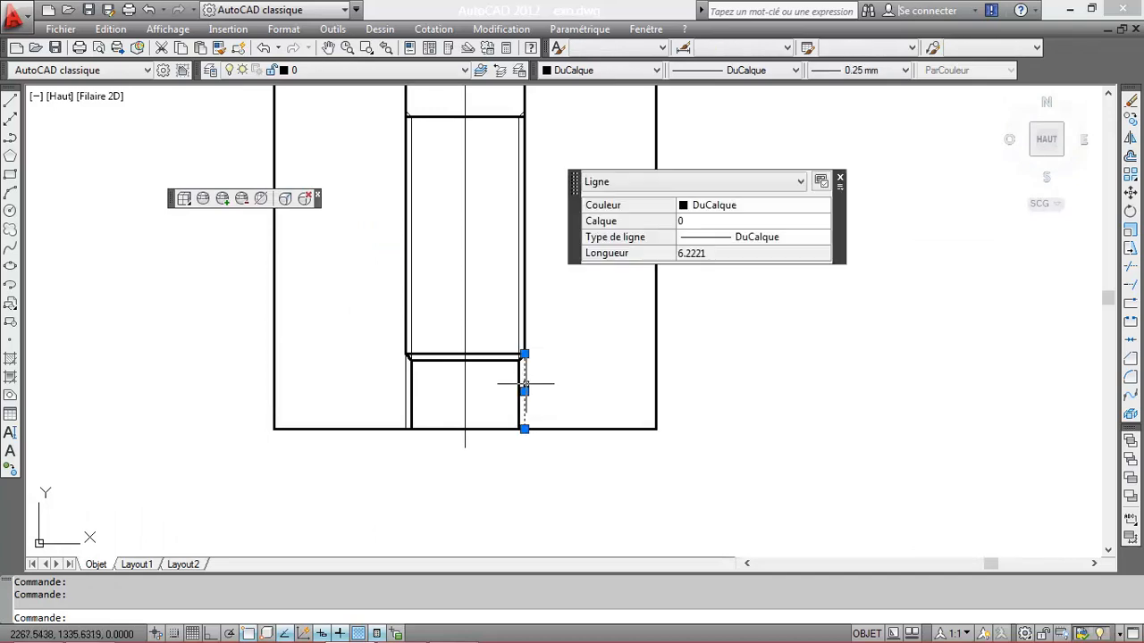
left_click(406, 390)
right_click(406, 390)
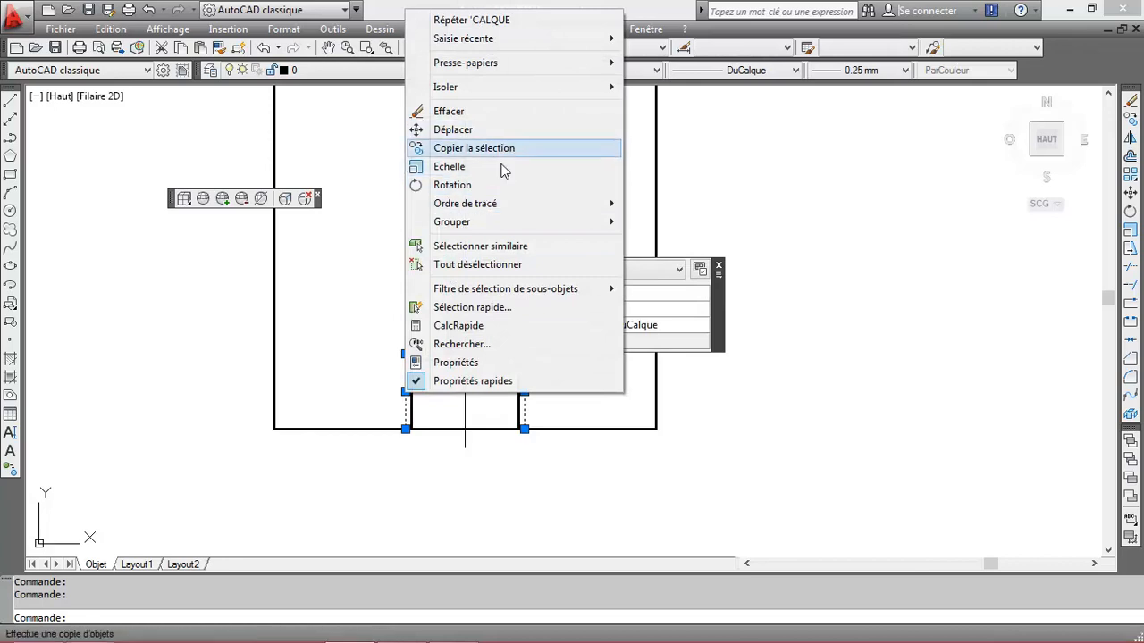
mouse_move(499, 230)
left_click(661, 222)
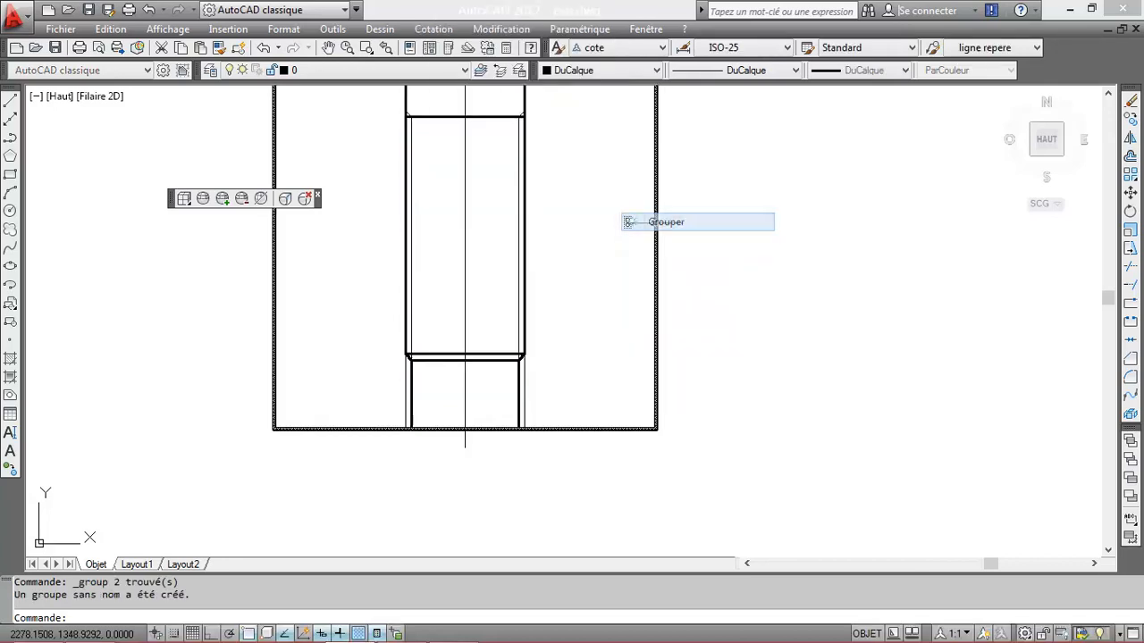
Step: Hide the grouped pair of thin lines beside the hole in the block
left_click(526, 380)
right_click(525, 383)
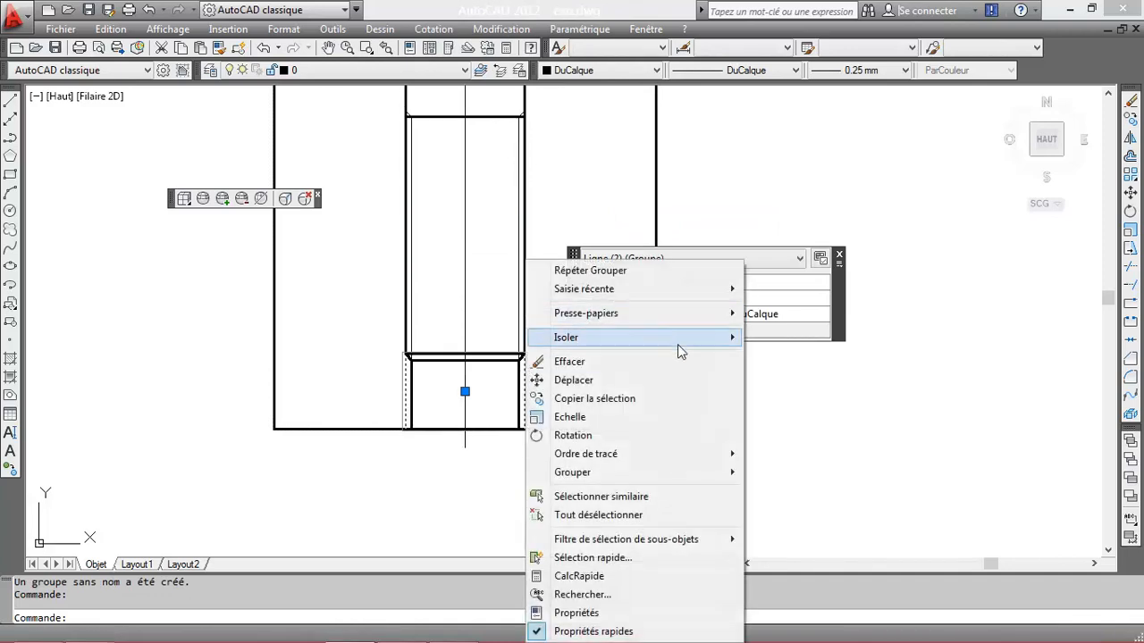
mouse_move(649, 337)
left_click(845, 355)
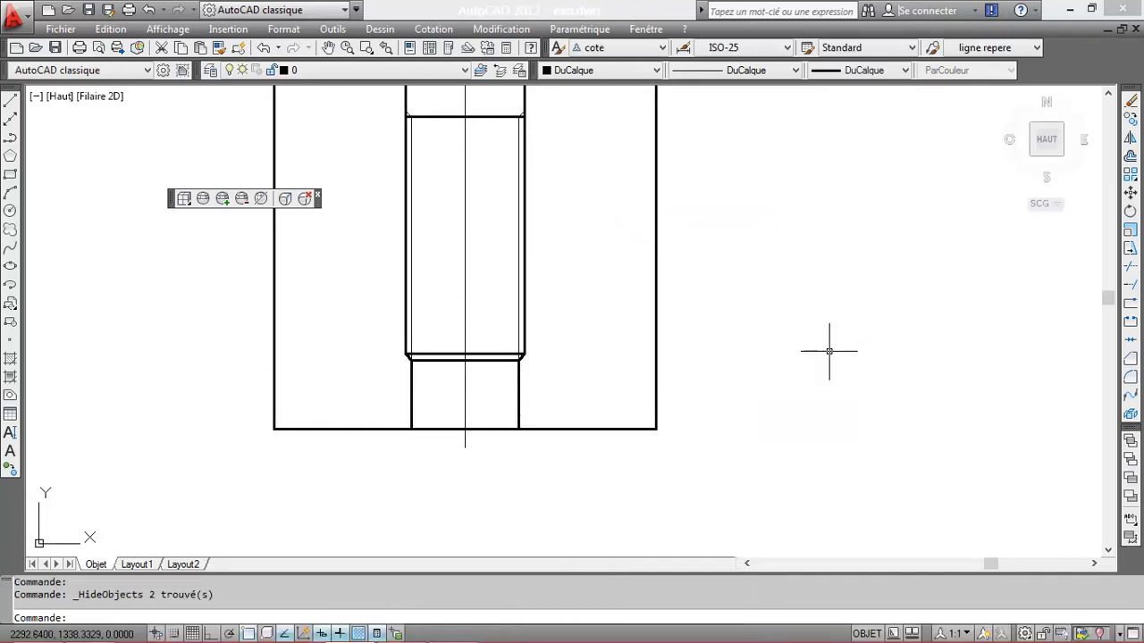
scroll(563, 340, "down", 4)
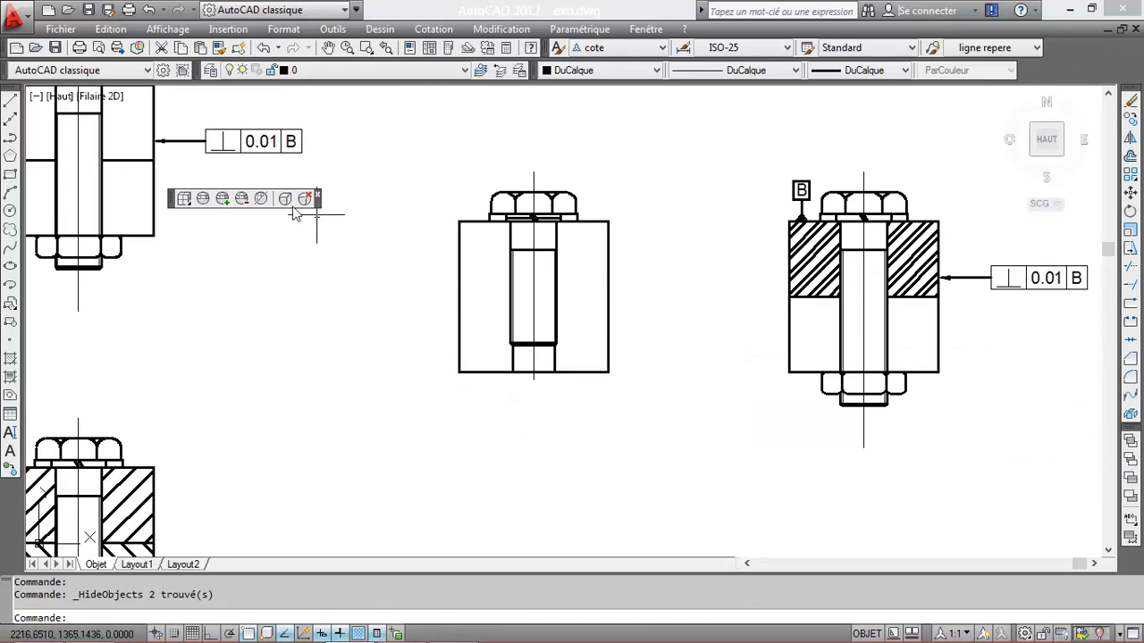
Step: Set up a STEEL hatch on layer 0 and pick both halves of the block as its boundaries
left_click(10, 357)
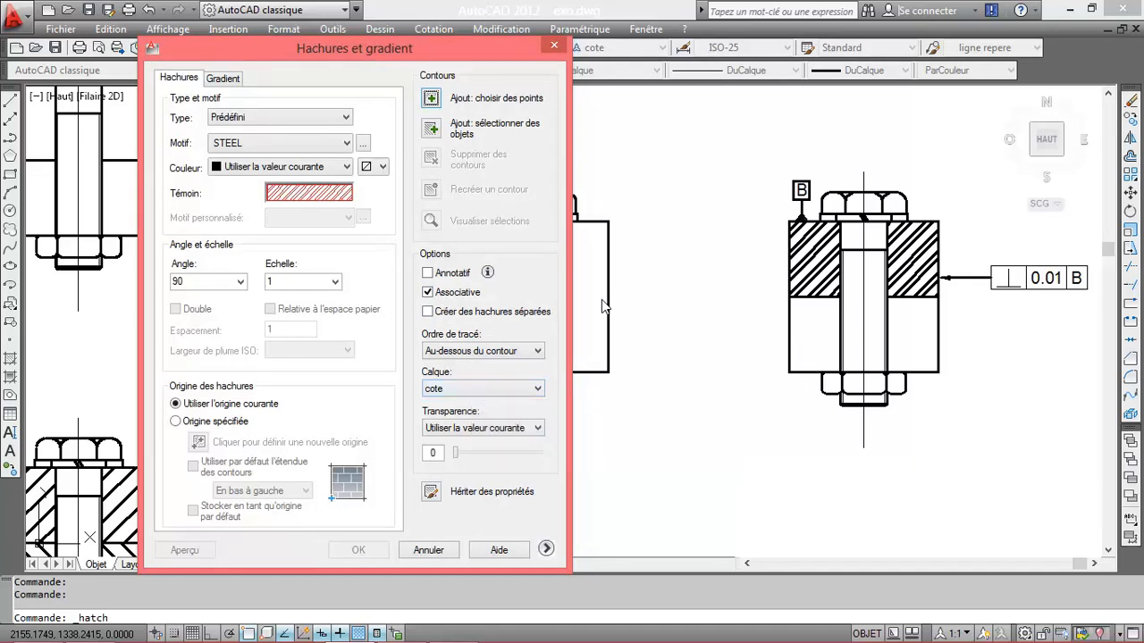
left_click(505, 389)
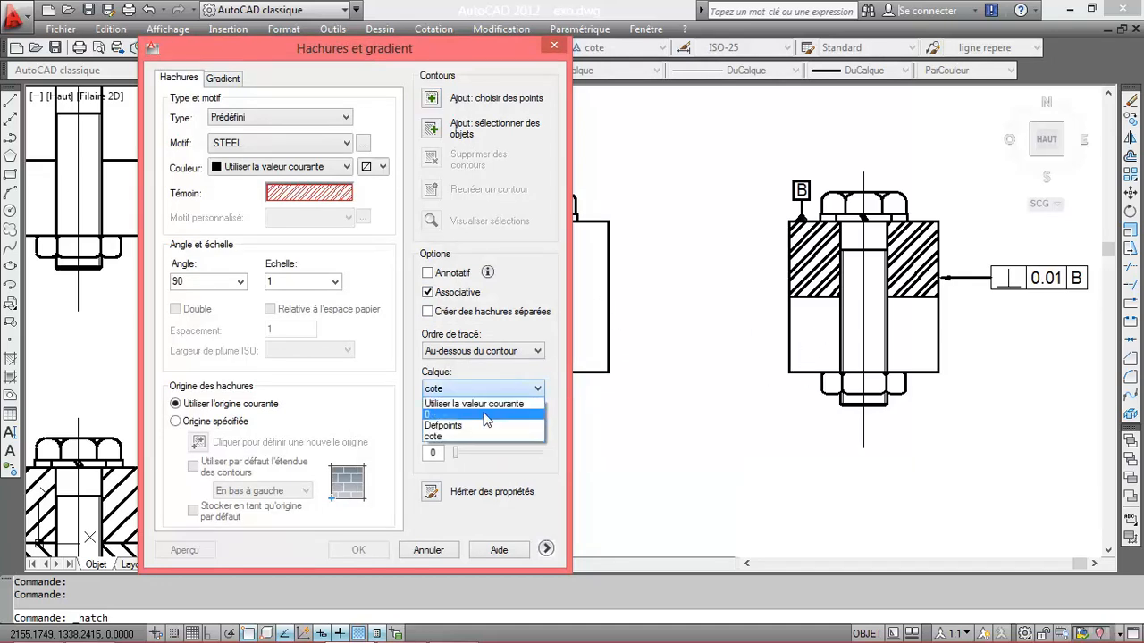
left_click(484, 412)
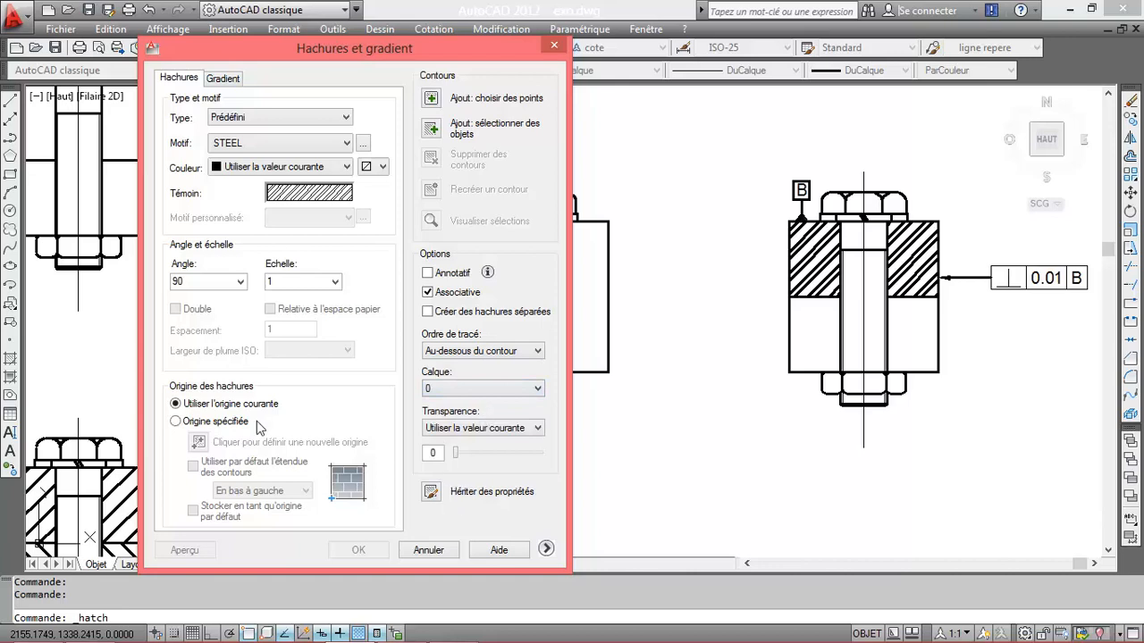
left_click(433, 99)
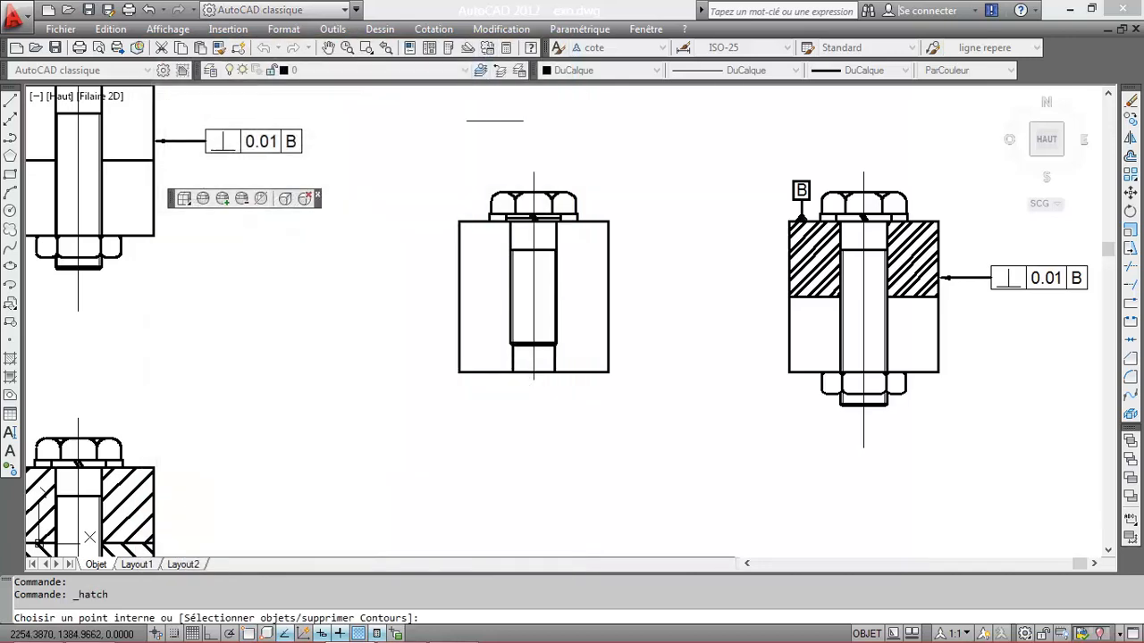
left_click(584, 281)
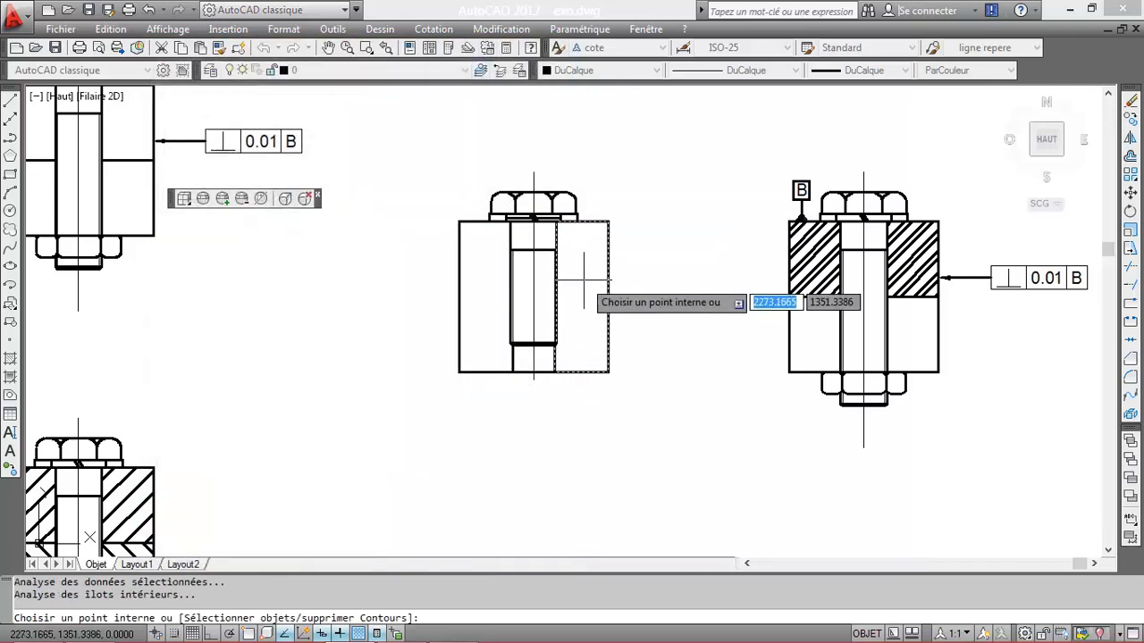
left_click(493, 289)
key("Return")
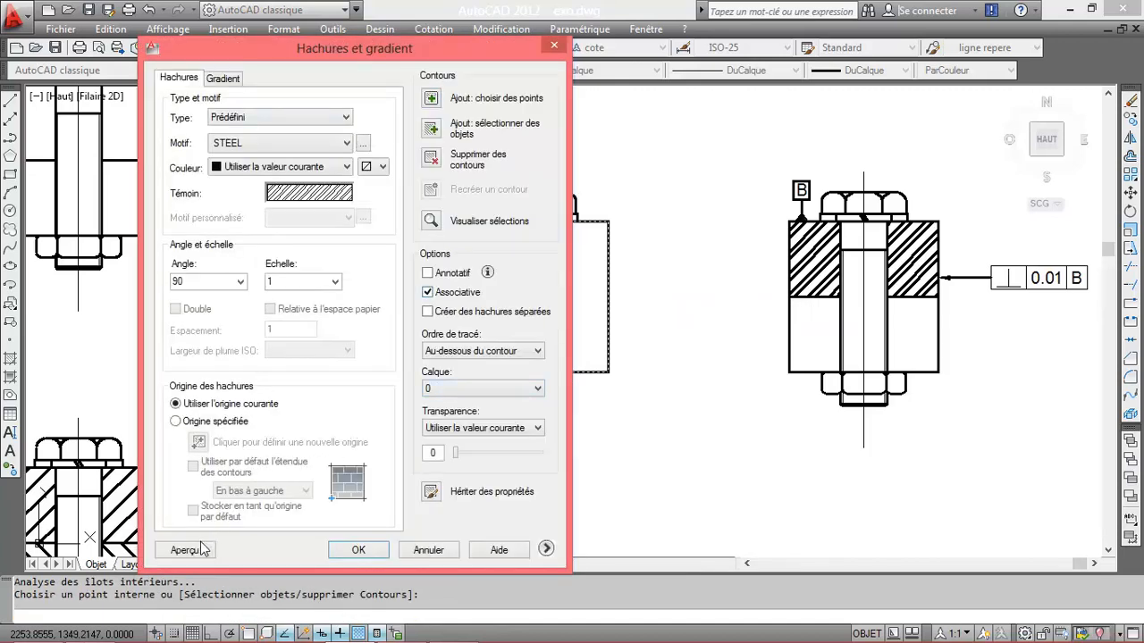
Step: Preview the block's STEEL hatch at angle 90 and scale 1, accept it and examine it around the hole
left_click(186, 550)
scroll(602, 328, "up", 5)
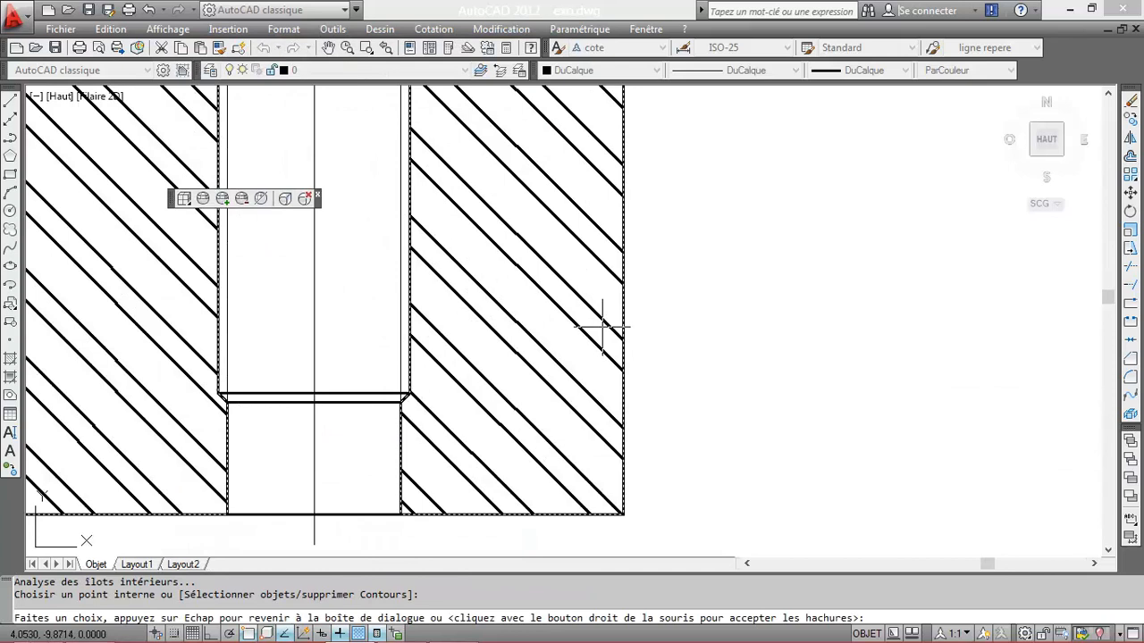
right_click(511, 422)
scroll(510, 422, "down", 4)
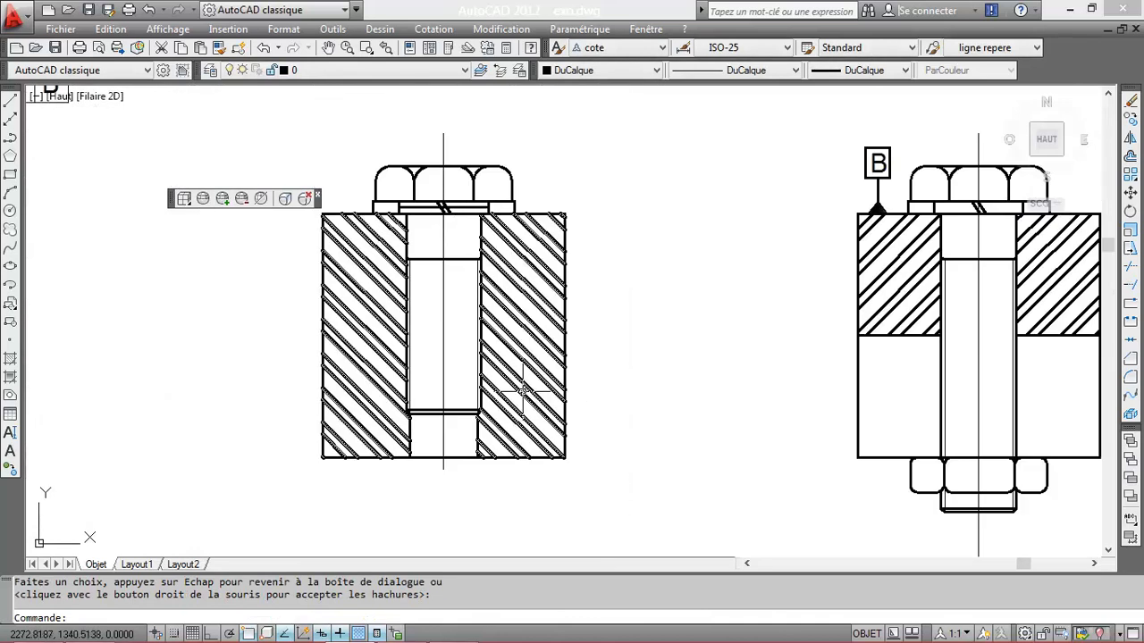
scroll(500, 354, "up", 5)
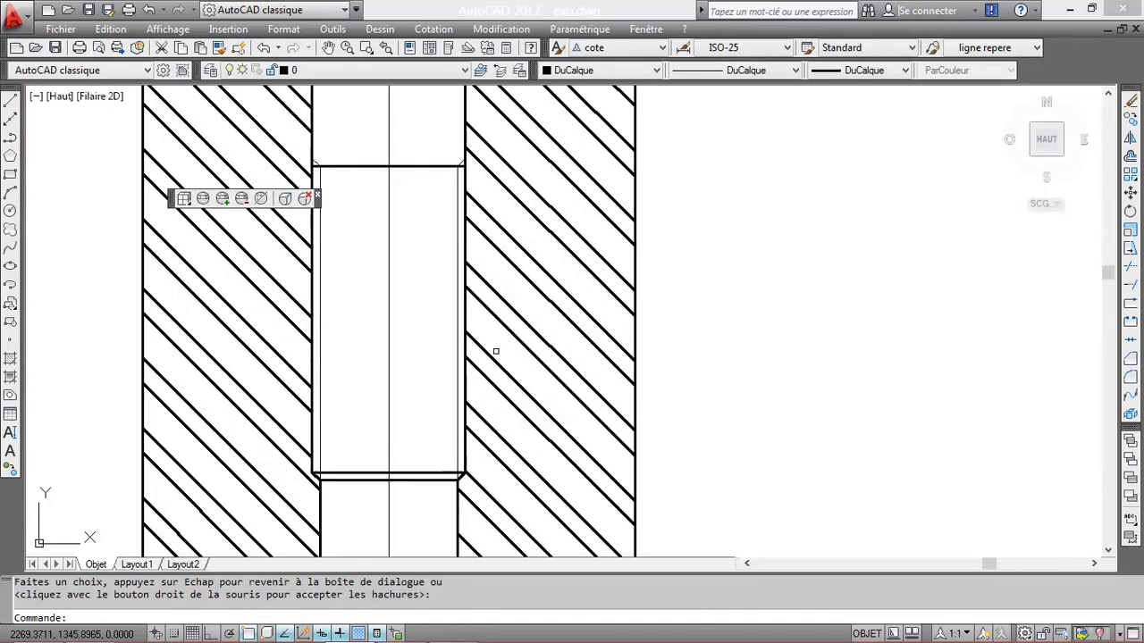
scroll(494, 355, "down", 4)
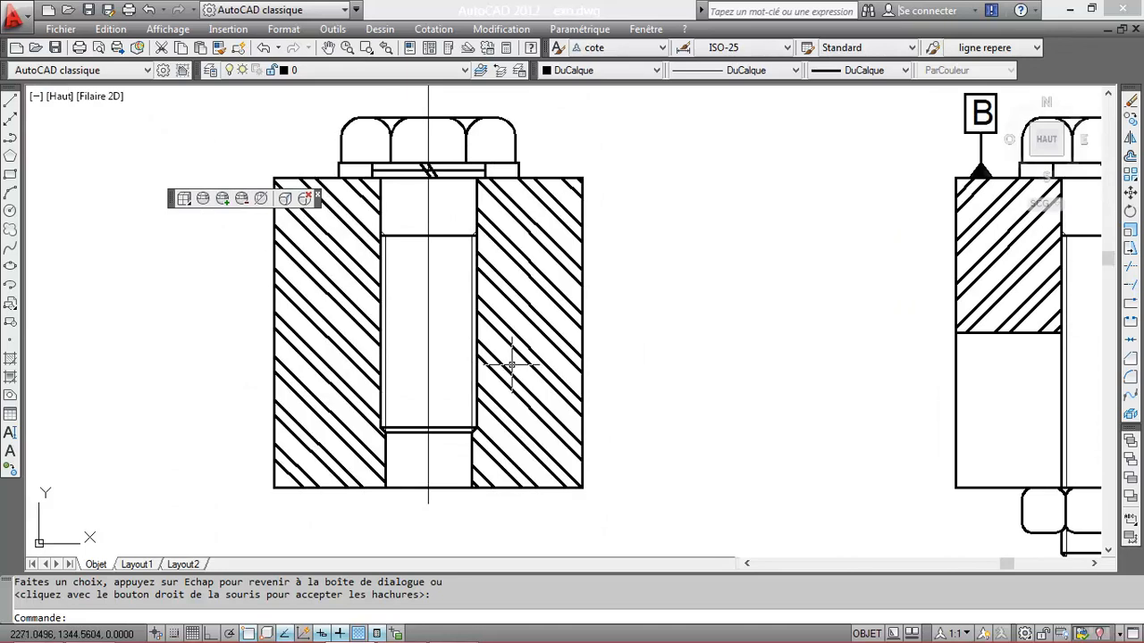
Step: Undo the block hatch together with the preceding hiding, grouping and cote layer changes
key("ctrl+z")
key("ctrl+z")
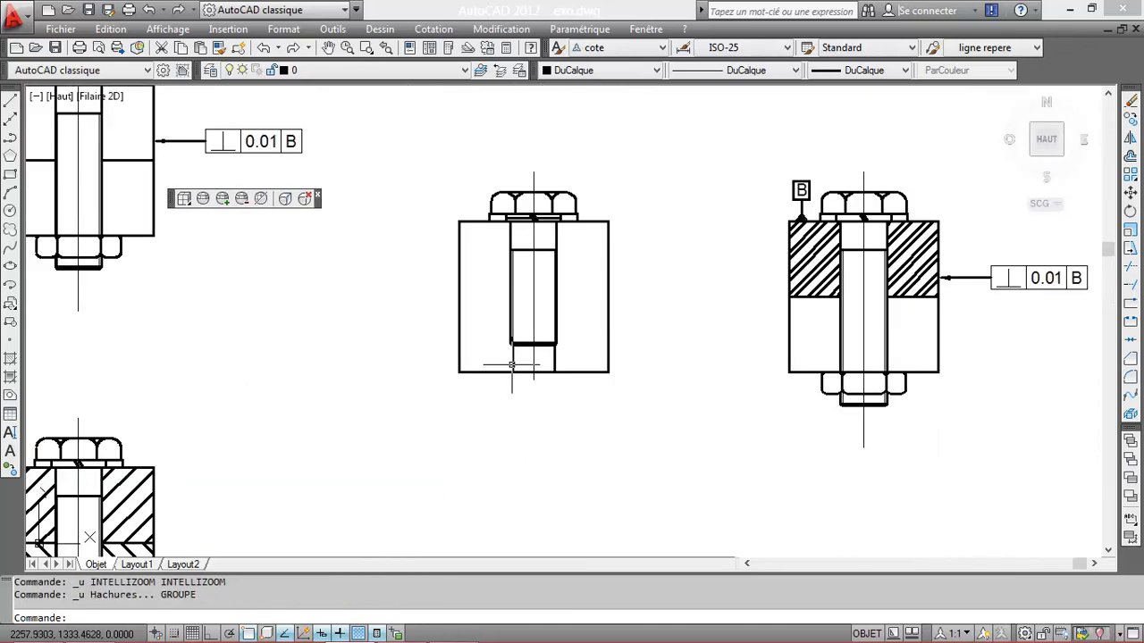
mouse_move(512, 365)
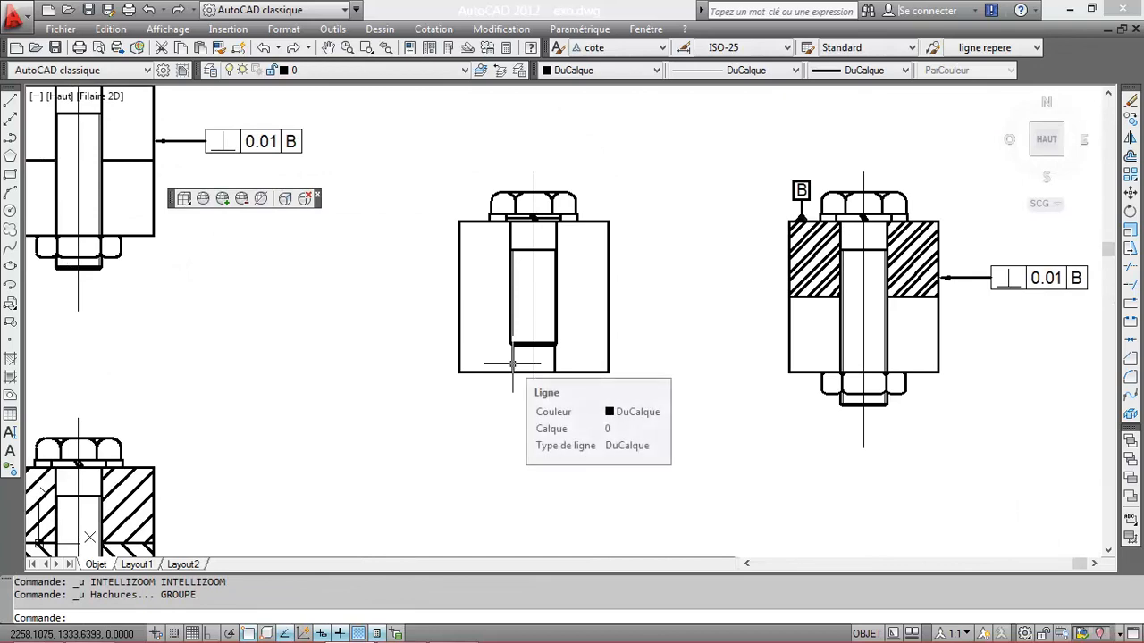
key("ctrl+z")
key("ctrl+z")
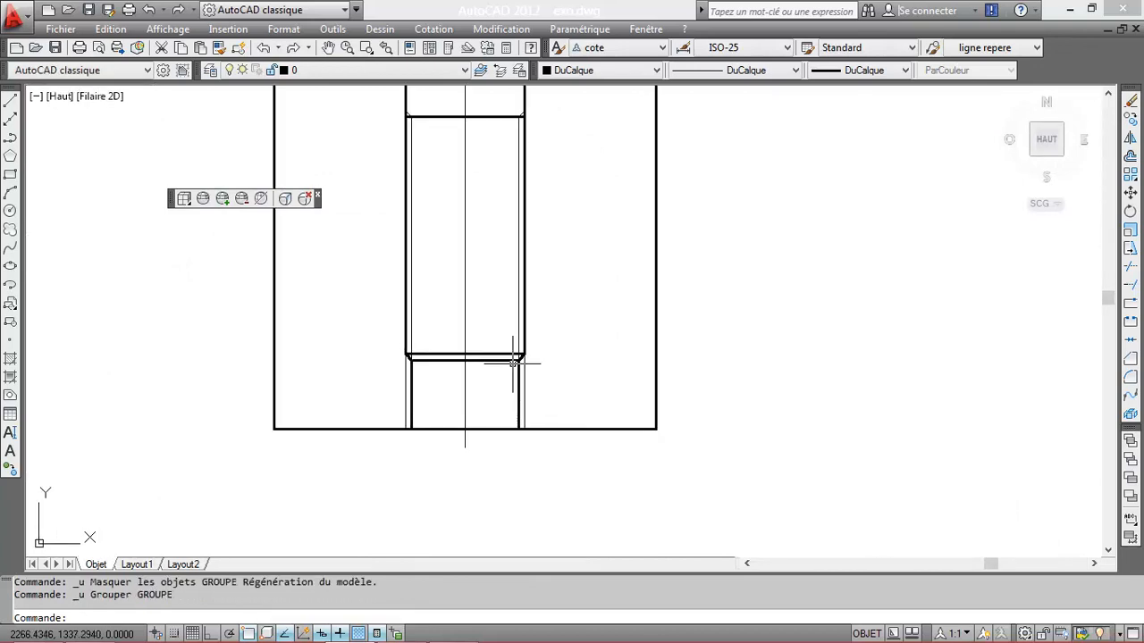
key("ctrl+z")
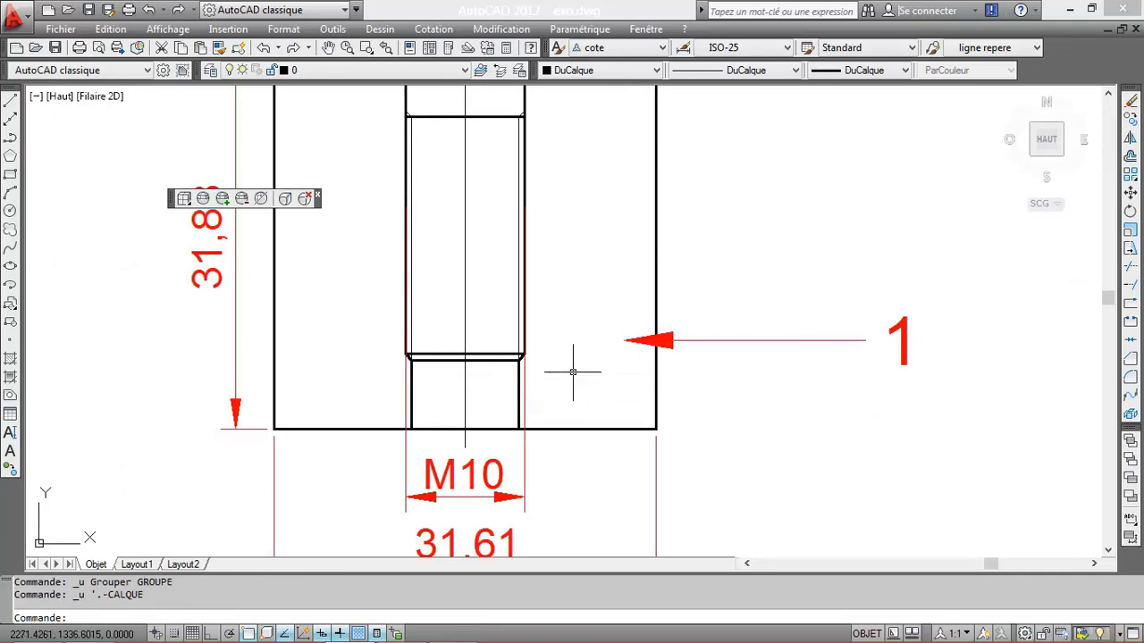
scroll(581, 374, "down", 2)
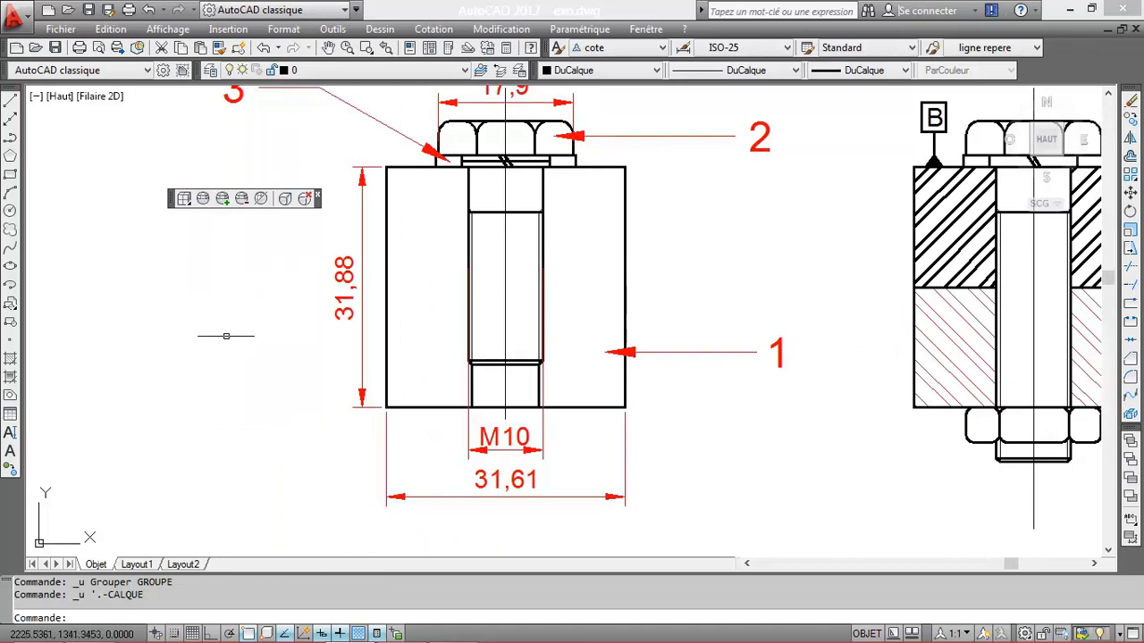
left_click(12, 361)
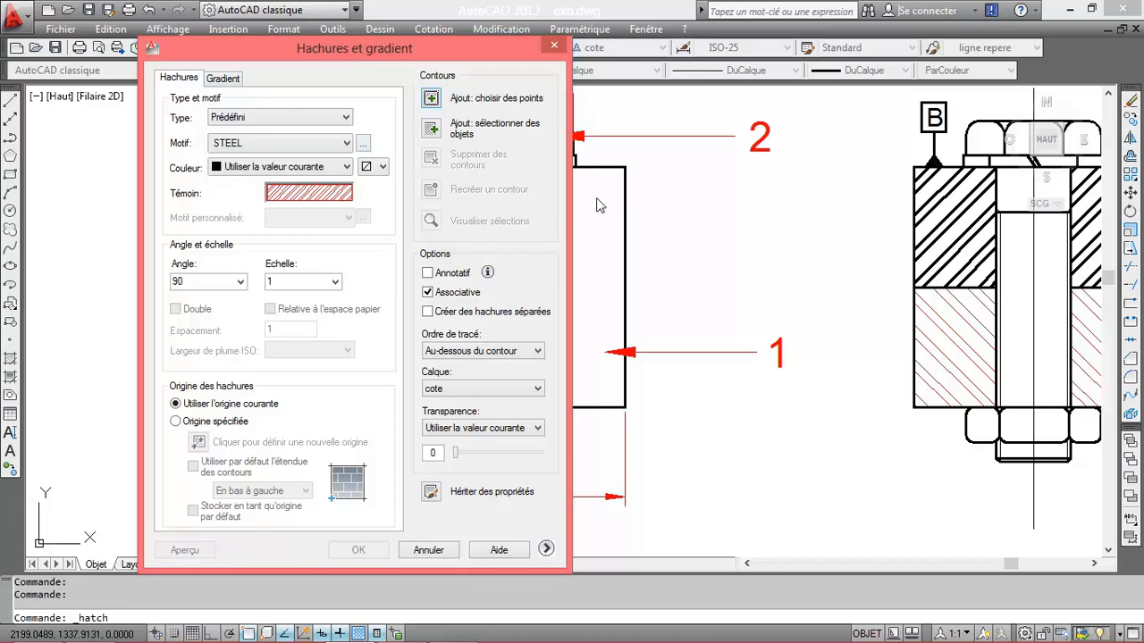
left_click_drag(495, 56, 396, 77)
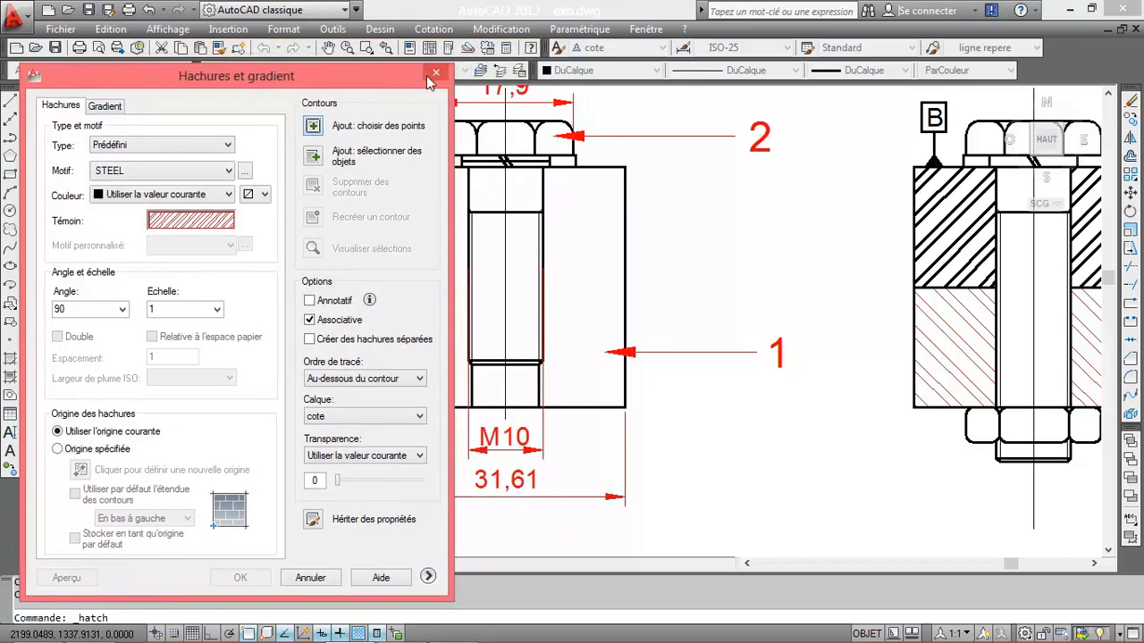
left_click(435, 75)
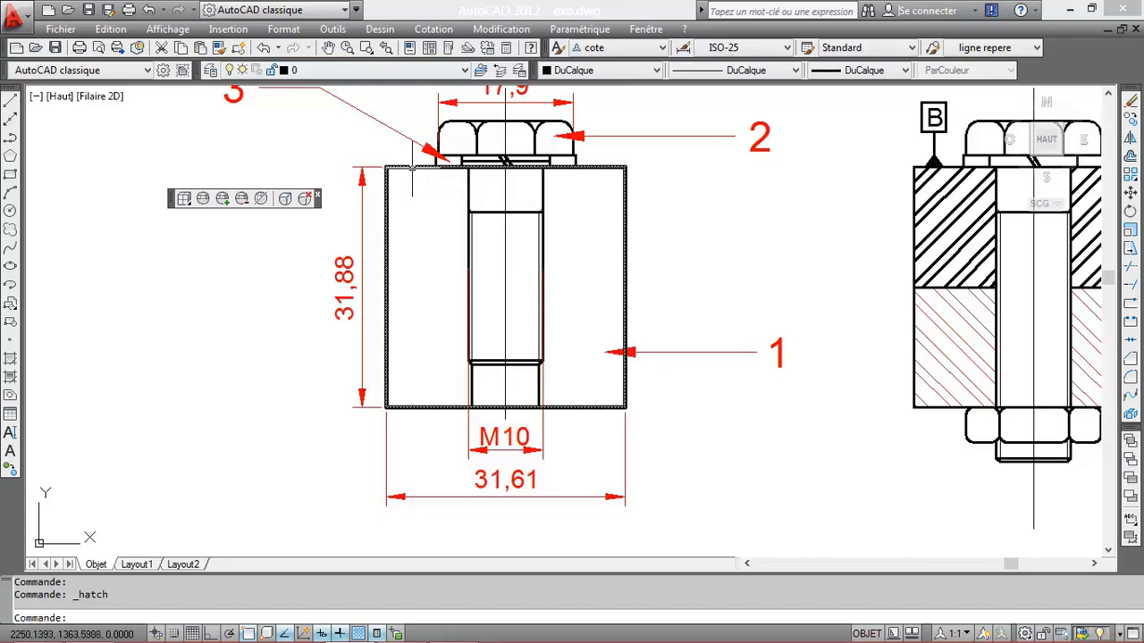
Step: Break the block's closed rectangular outline at the point where the hole's right edge meets the block's top edge
mouse_move(412, 169)
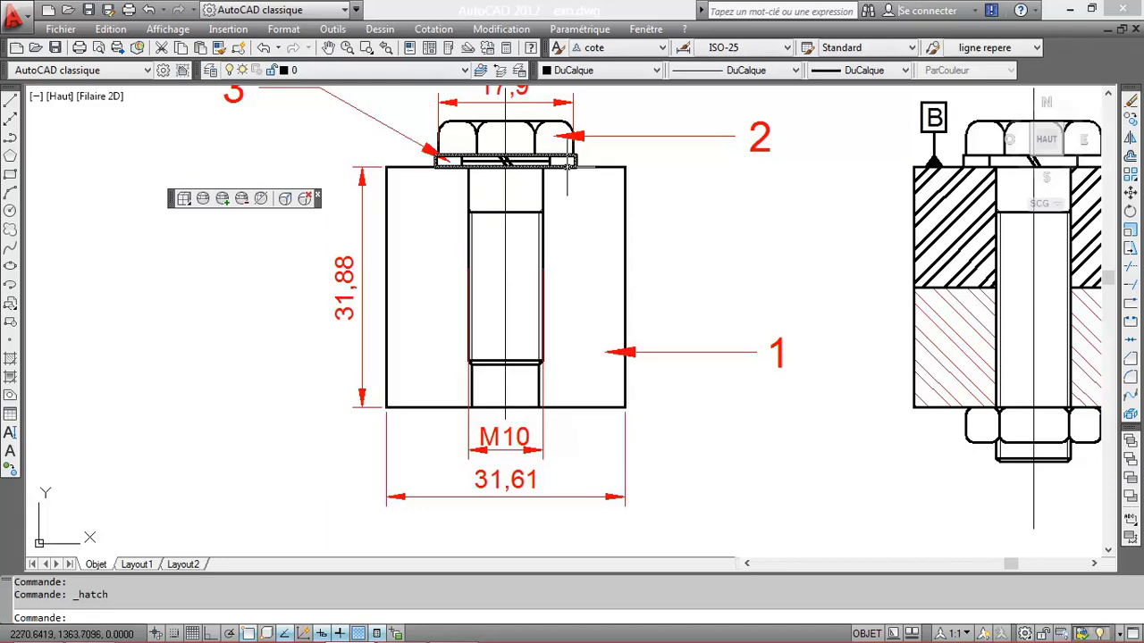
left_click(603, 167)
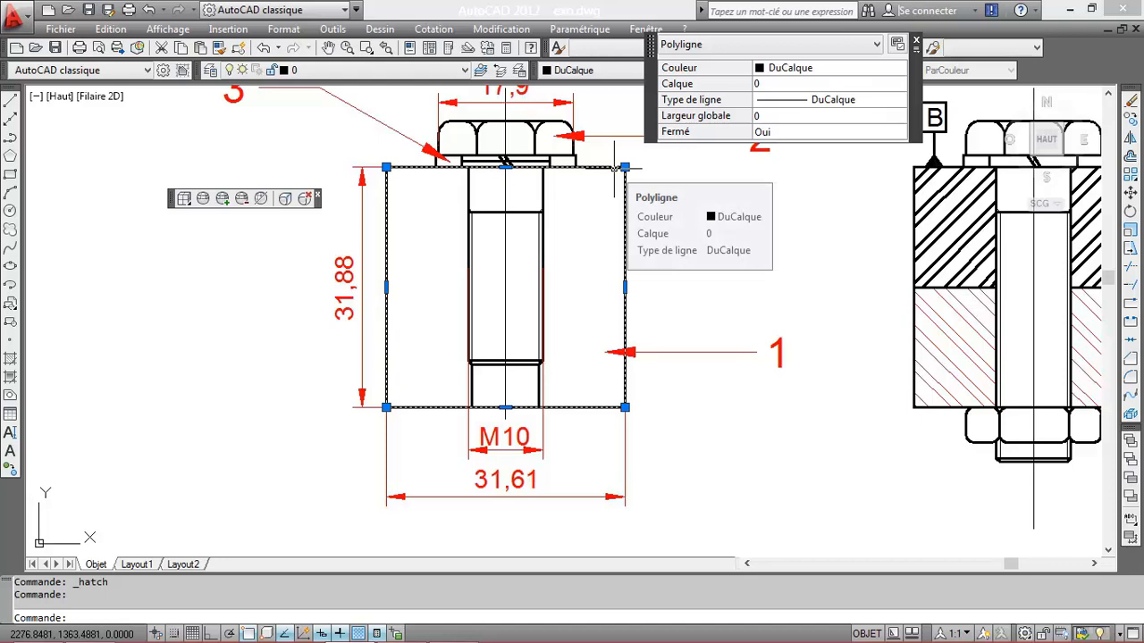
key("Escape")
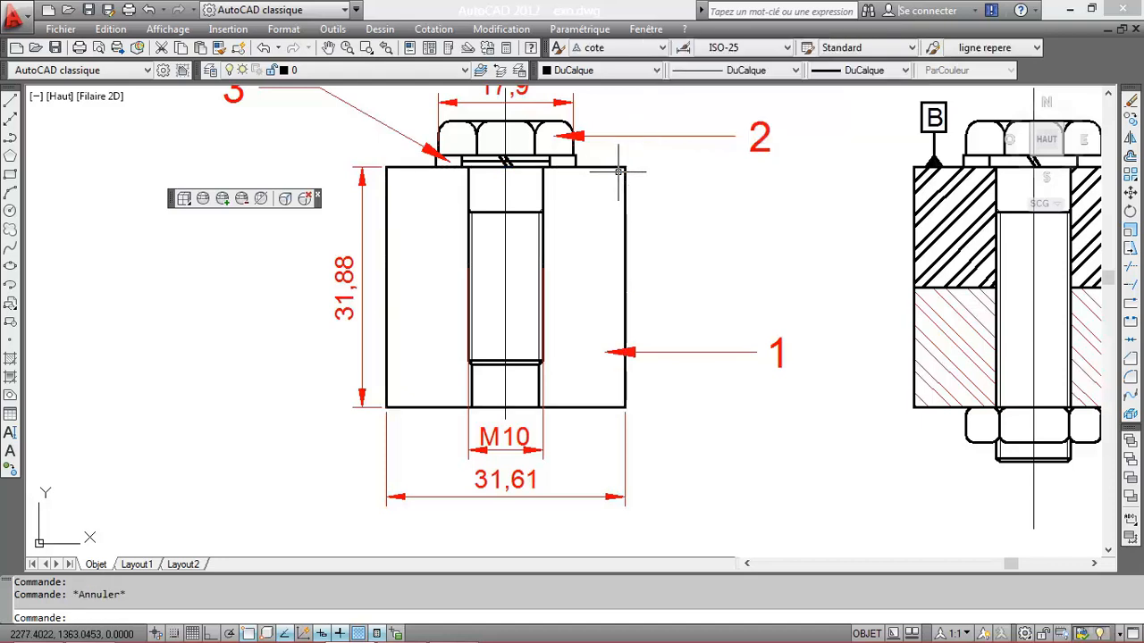
left_click(618, 167)
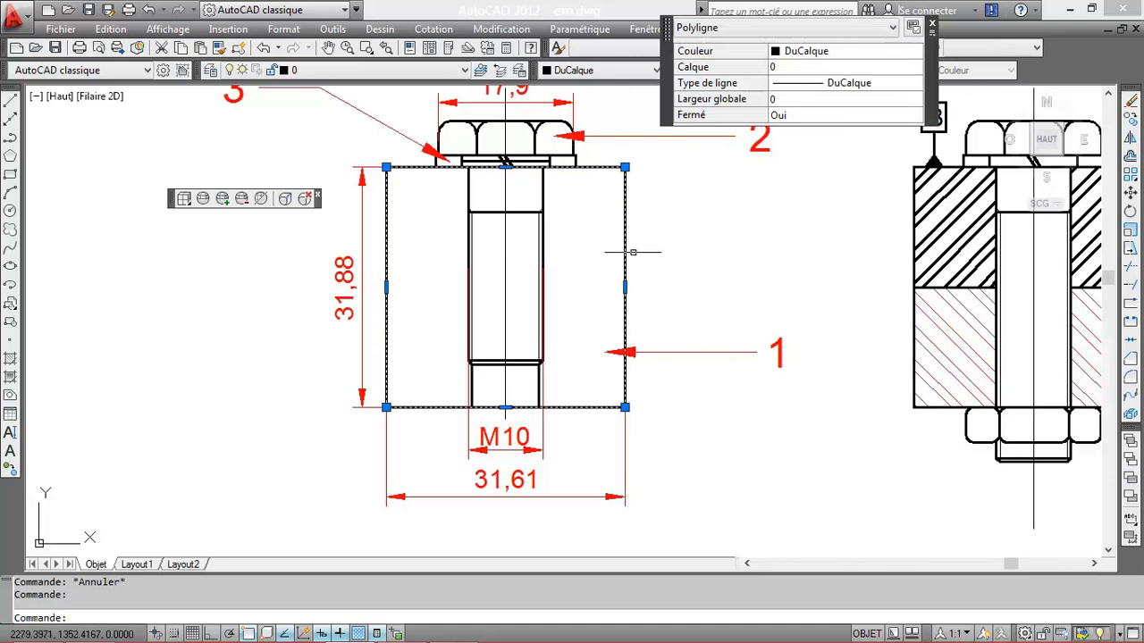
left_click(1131, 305)
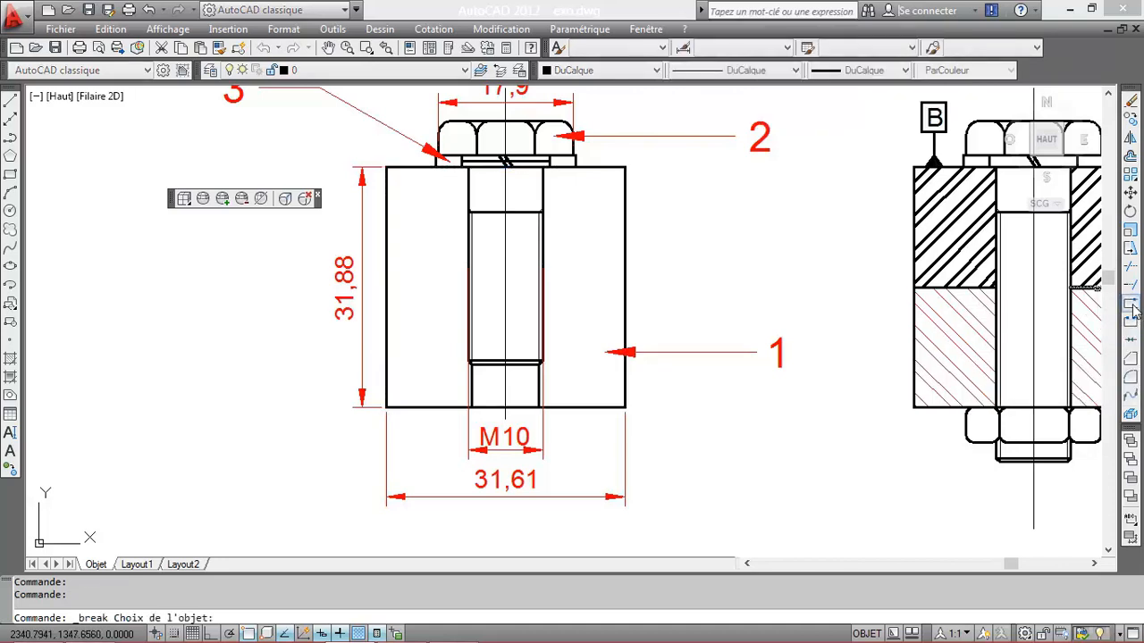
left_click(616, 167)
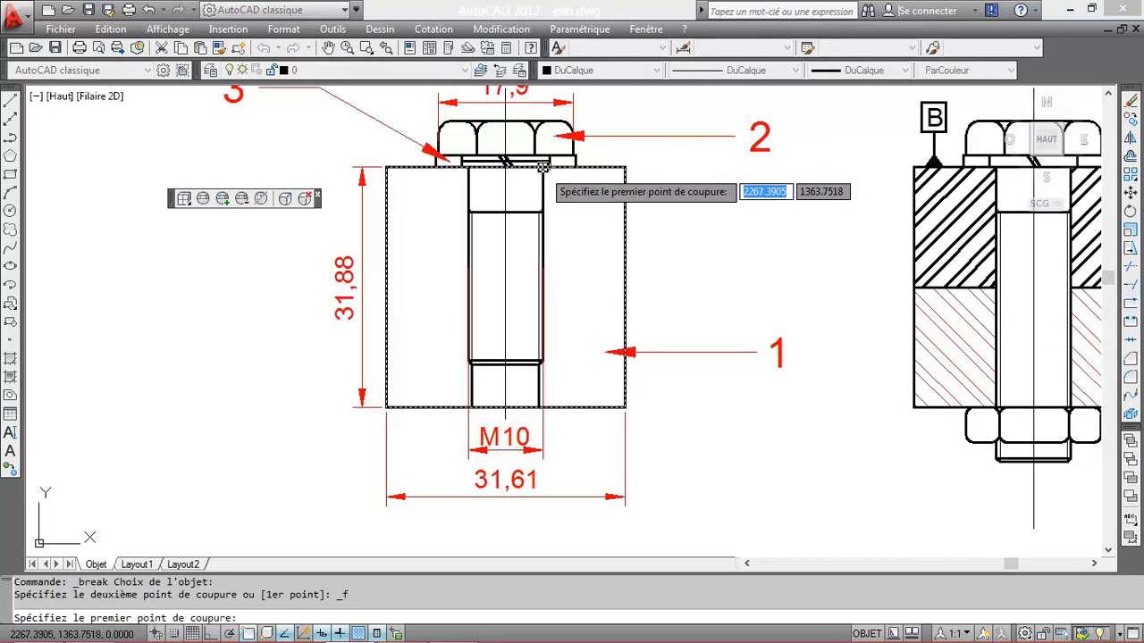
left_click(543, 167)
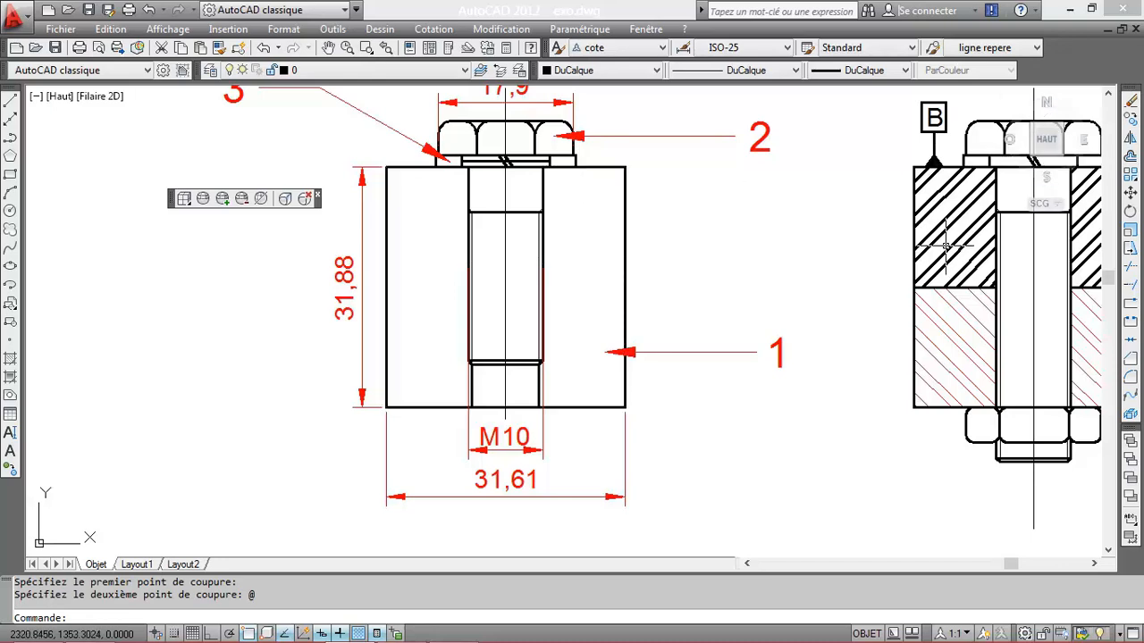
key("Return")
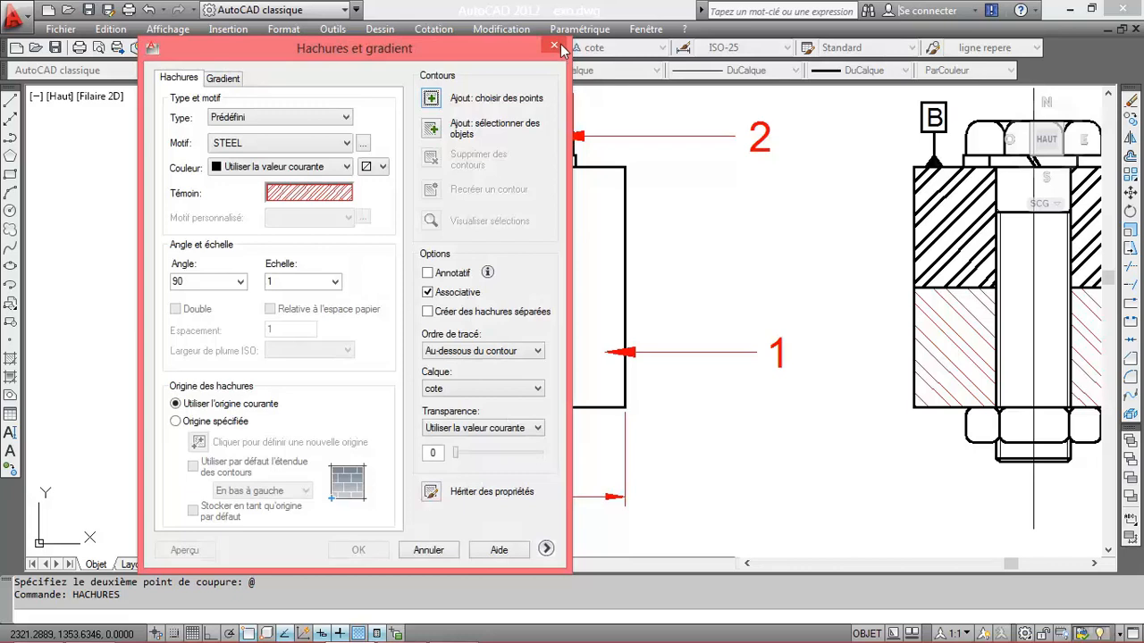
left_click(557, 46)
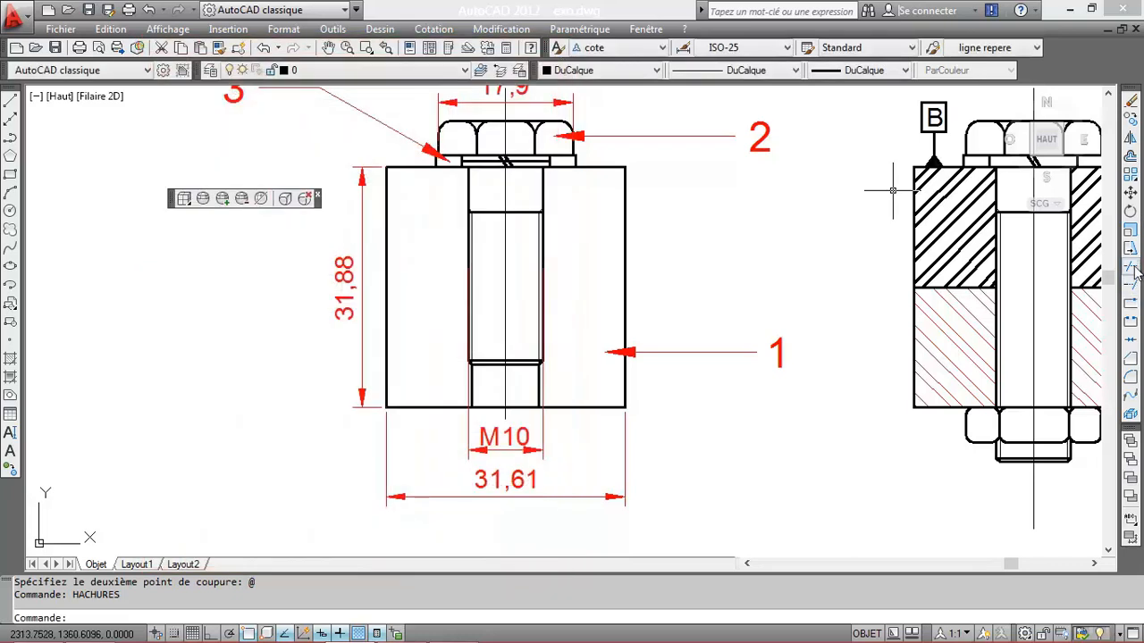
Step: Break the block outline's bottom edge at the points where the lower hole's right and left edges meet it
left_click(1131, 320)
left_click(590, 407)
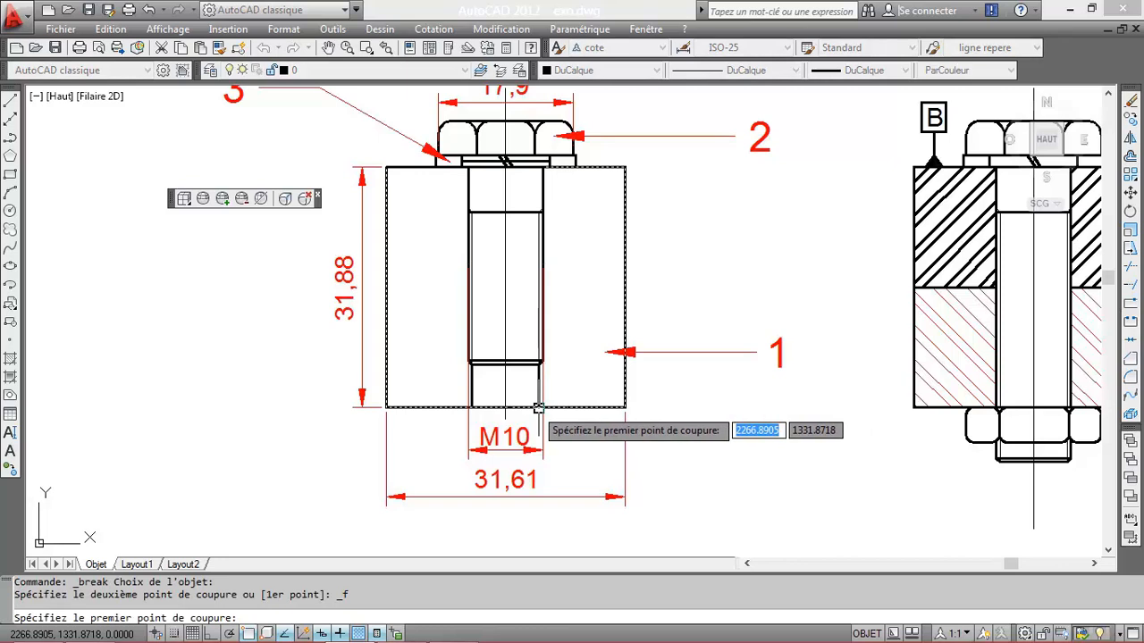
left_click(539, 407)
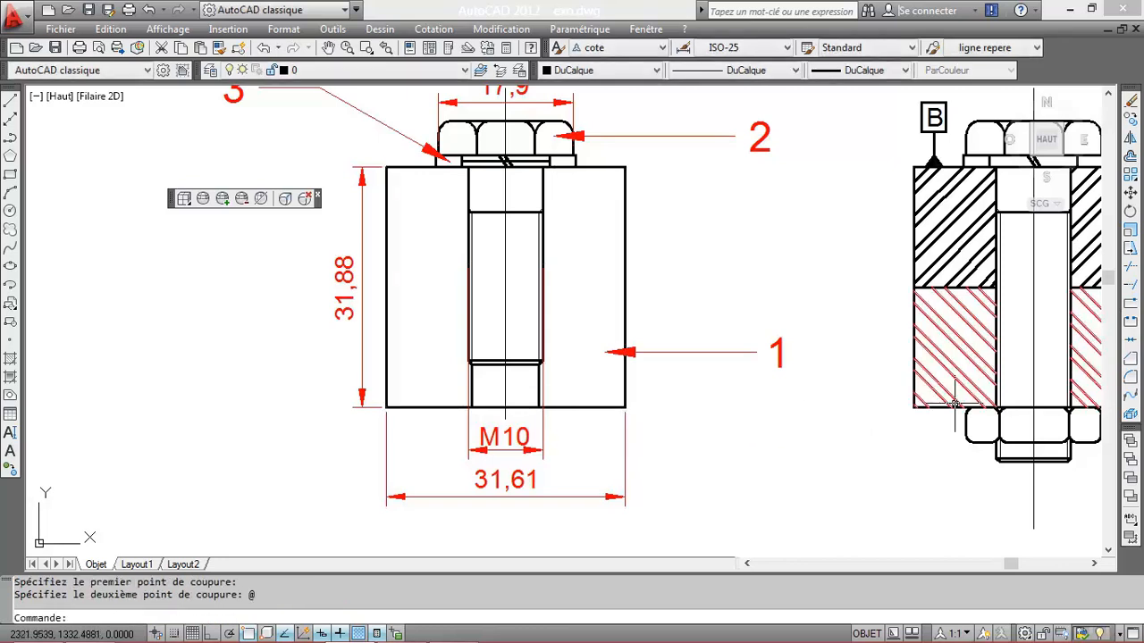
type("U")
left_click(1131, 305)
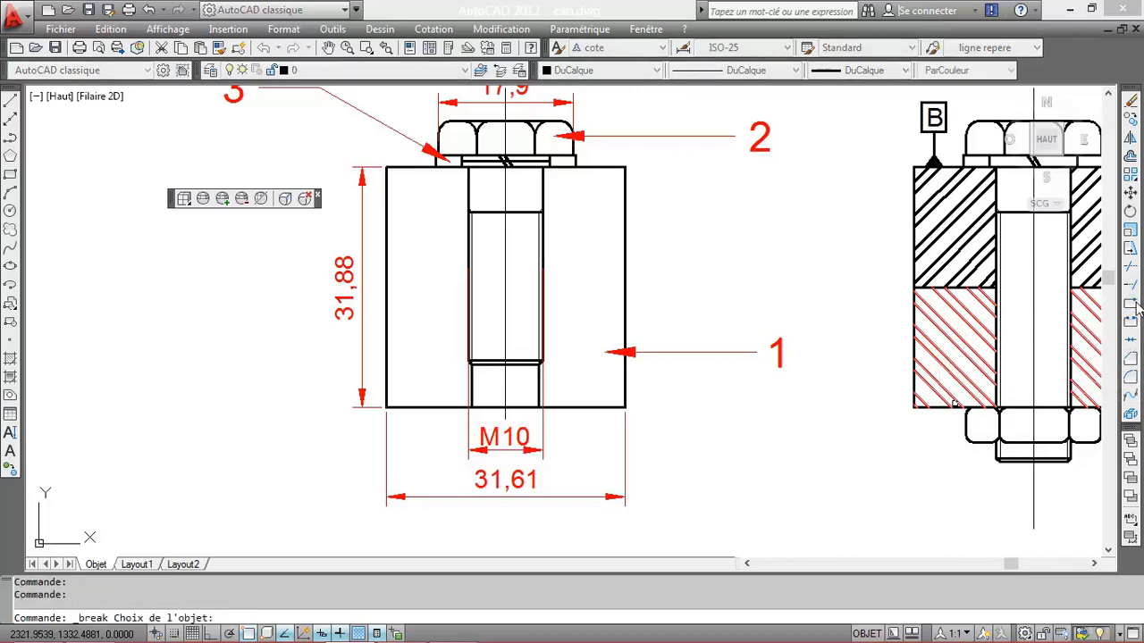
left_click(455, 407)
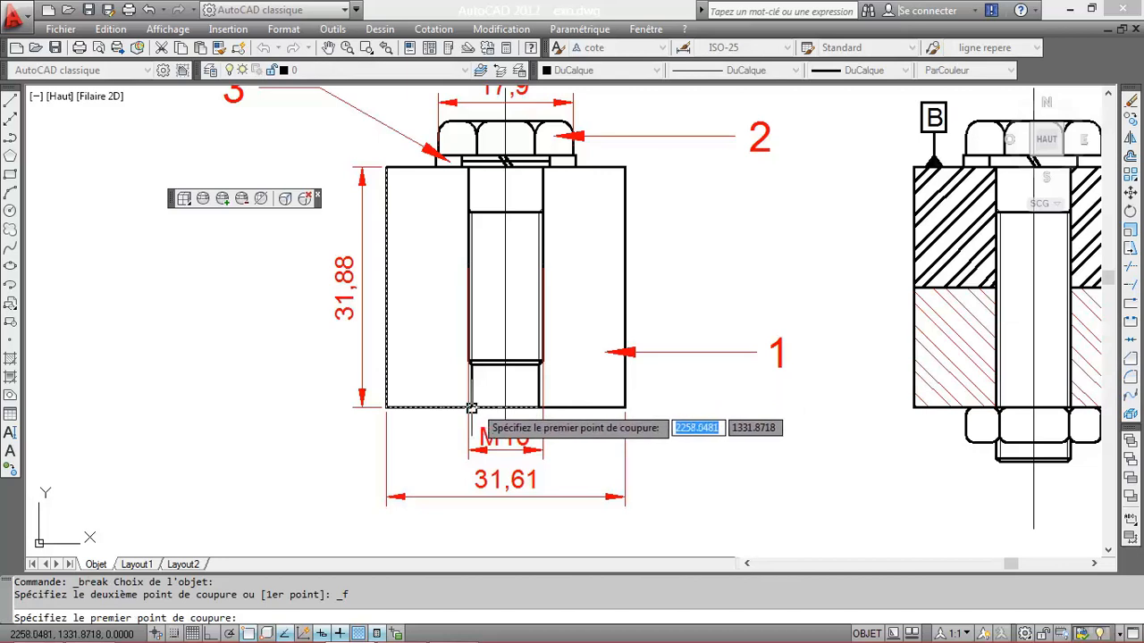
left_click(468, 407)
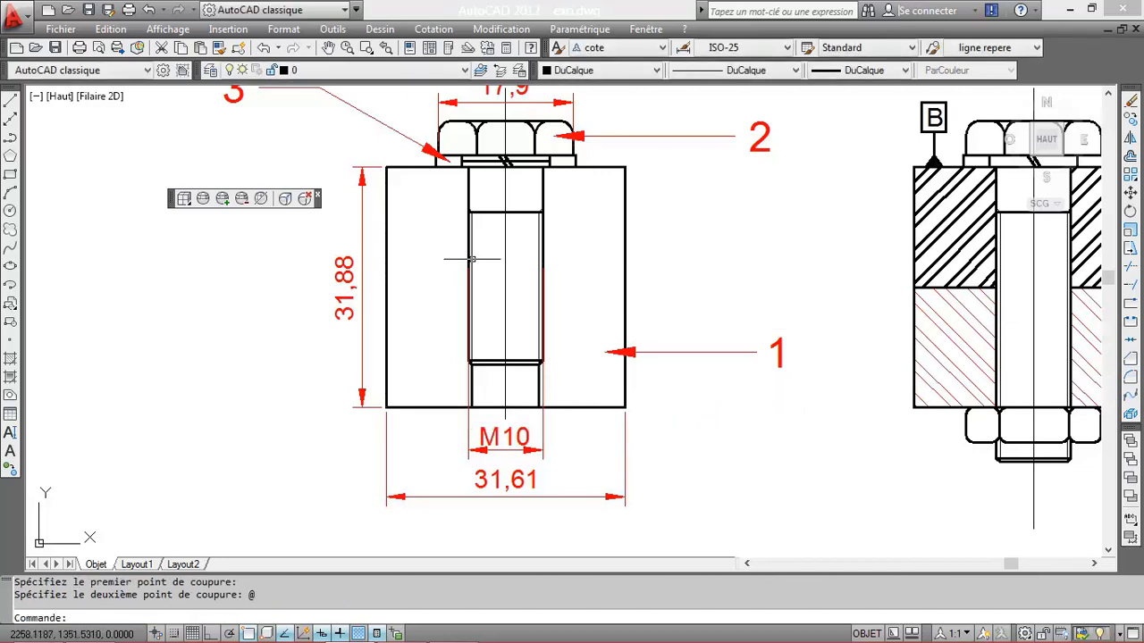
Step: Break the block outline's top edge at the point where the hole's left edge meets it
scroll(489, 198, "up", 3)
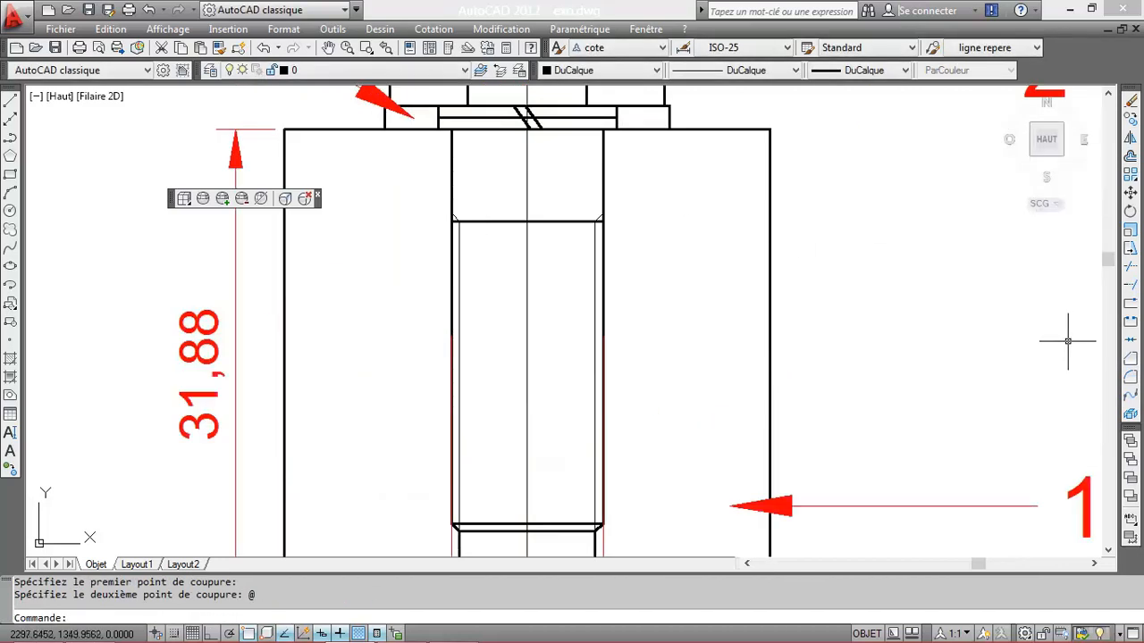
left_click(1131, 302)
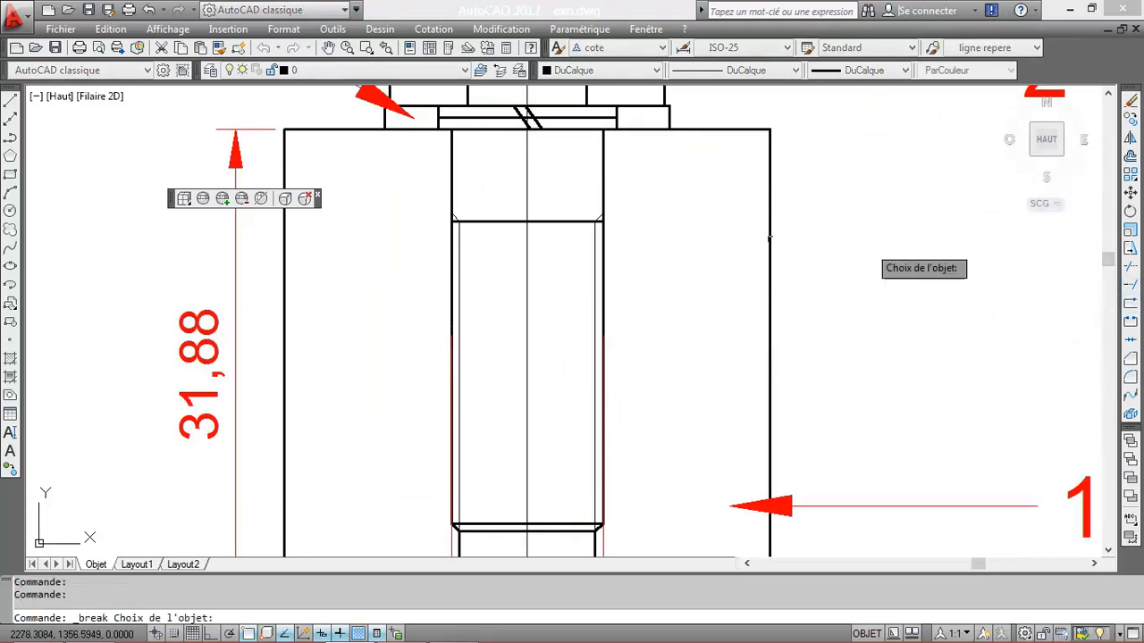
left_click(367, 131)
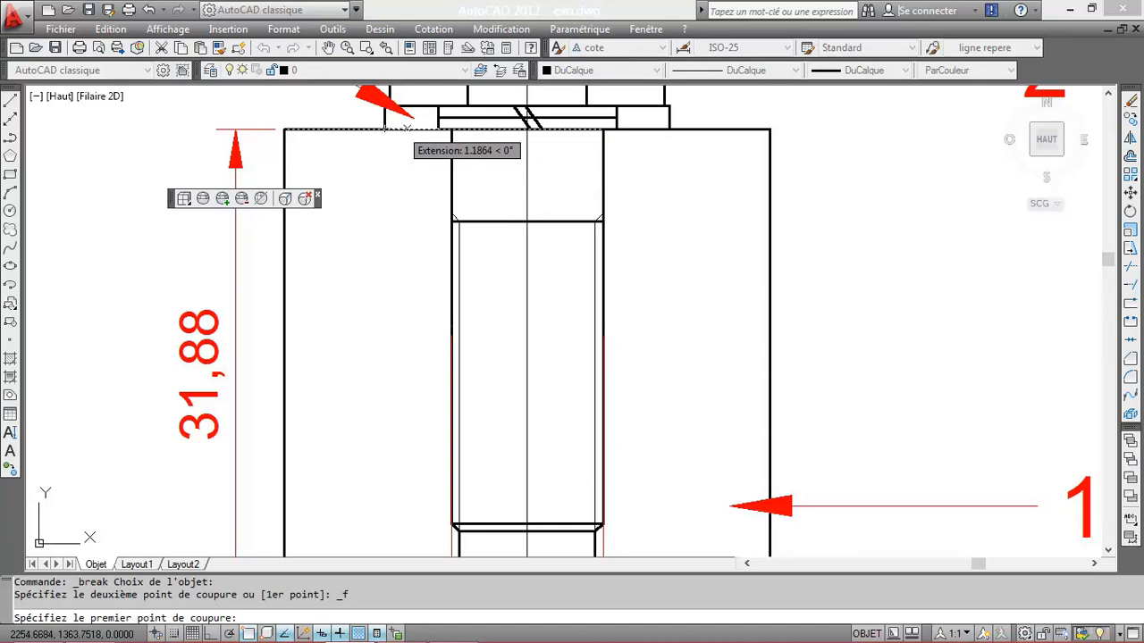
left_click(454, 130)
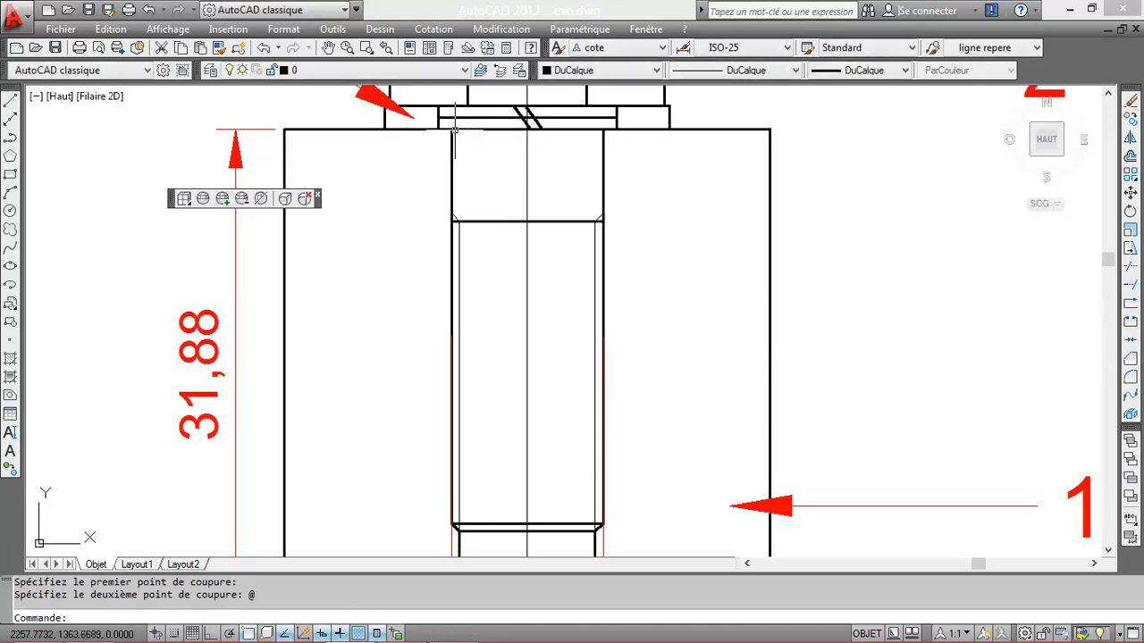
scroll(677, 169, "down", 2)
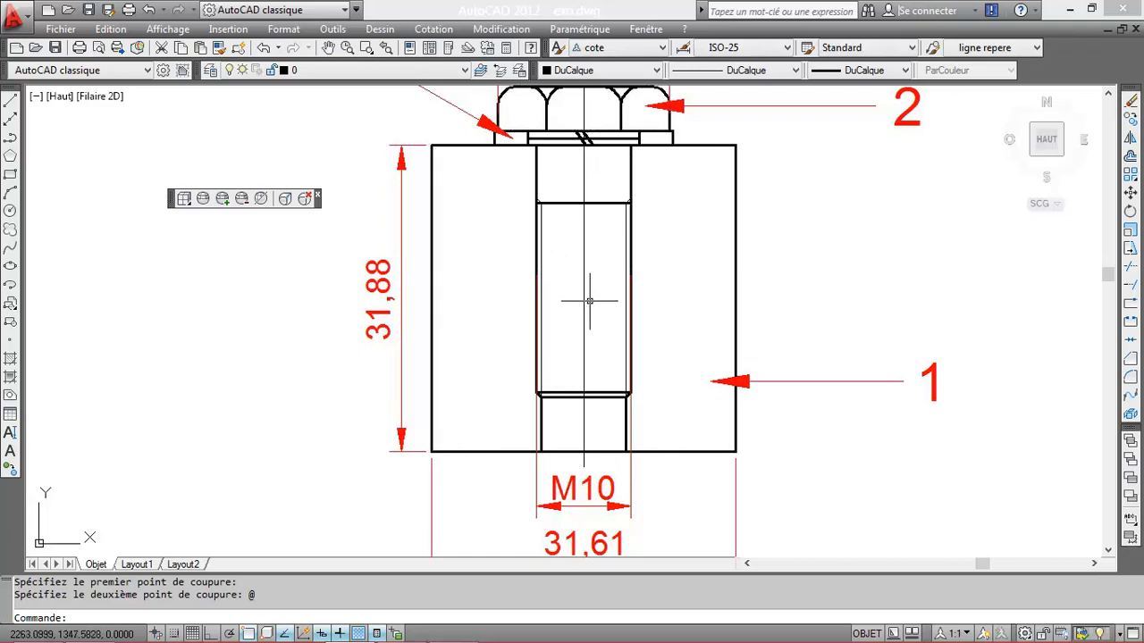
Step: Start a STEEL hatch bounded by the block's right outline piece, the hole's right edge, the chamfer and the lower hole's right edge
left_click(11, 359)
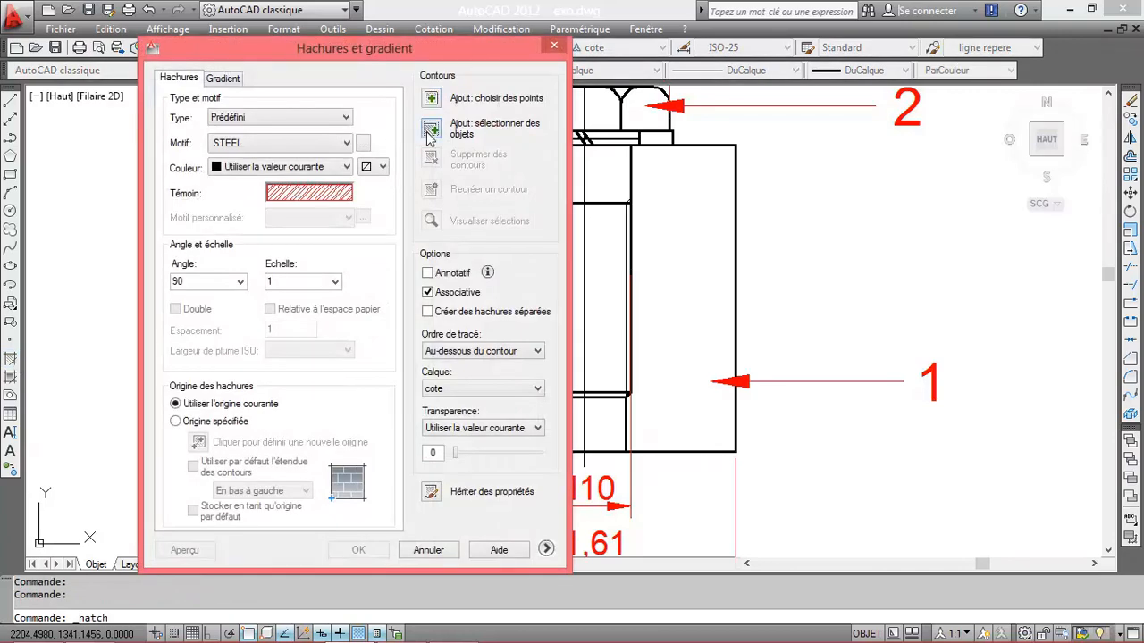
left_click(430, 134)
left_click(701, 146)
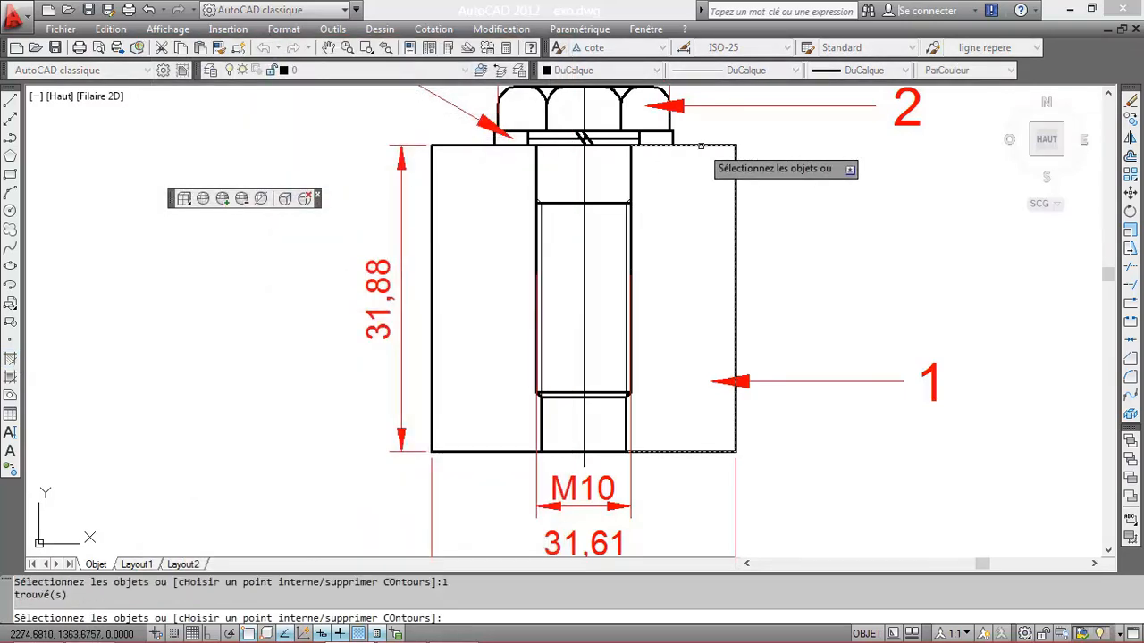
left_click(632, 177)
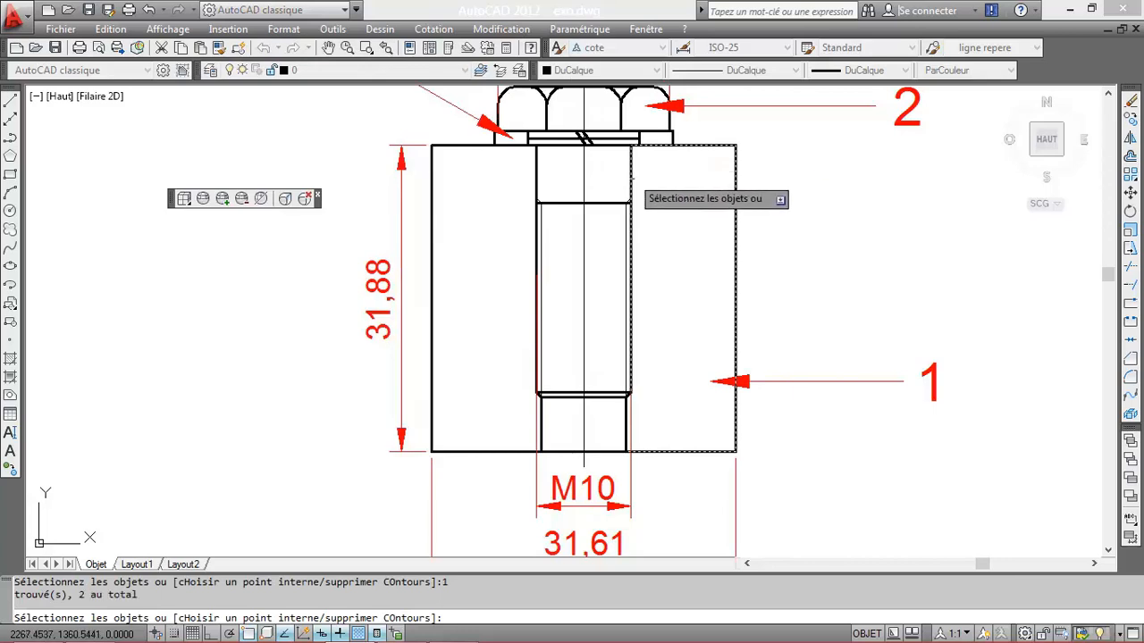
scroll(636, 406, "up", 6)
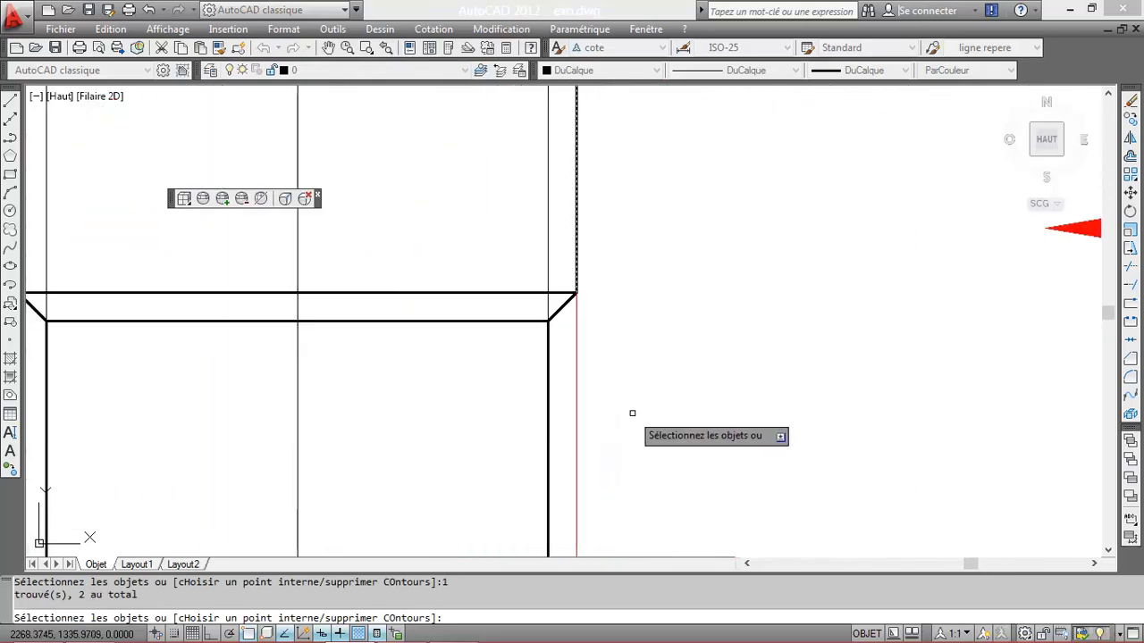
left_click(548, 344)
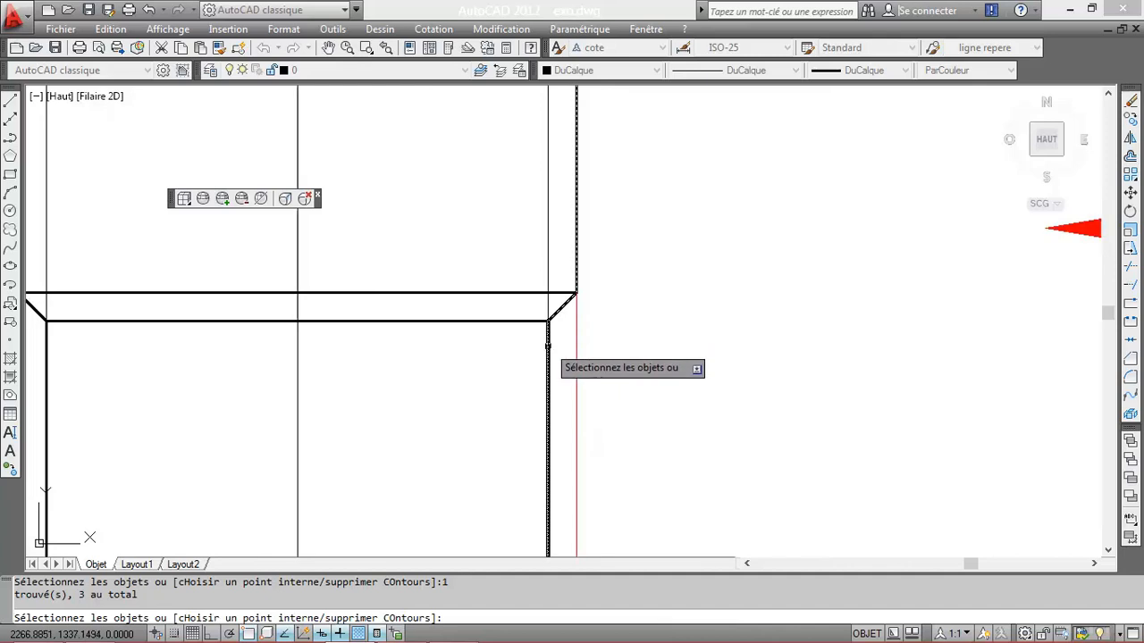
left_click(548, 345)
key("Return")
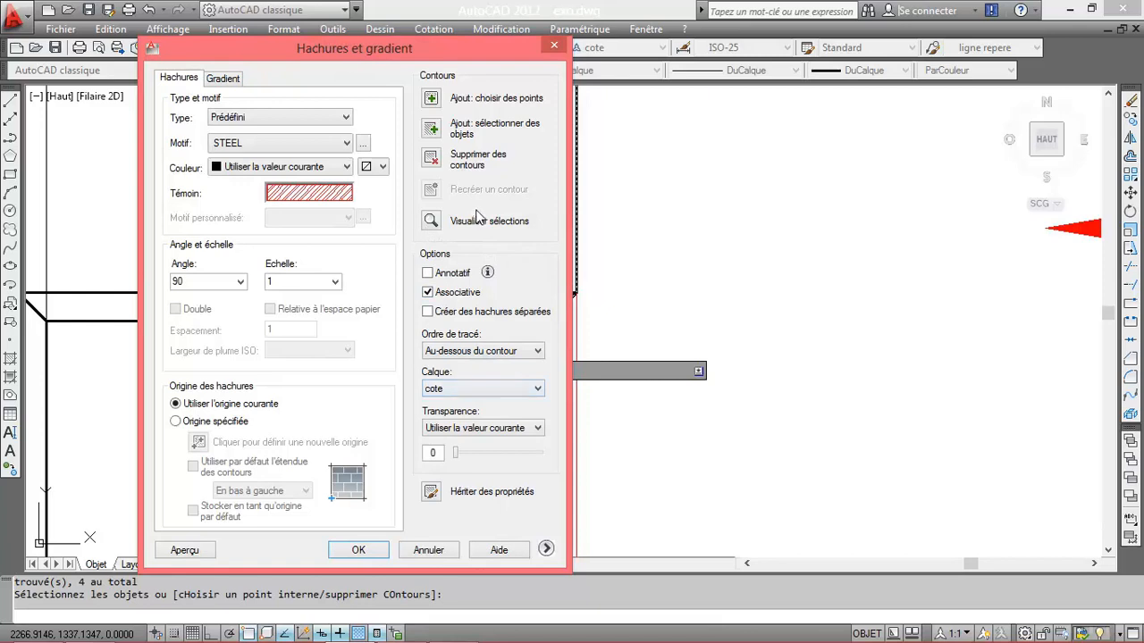
Step: Assign the block's STEEL hatch to layer Defpoints, preview it on the right half and accept it
left_click(458, 390)
left_click(473, 429)
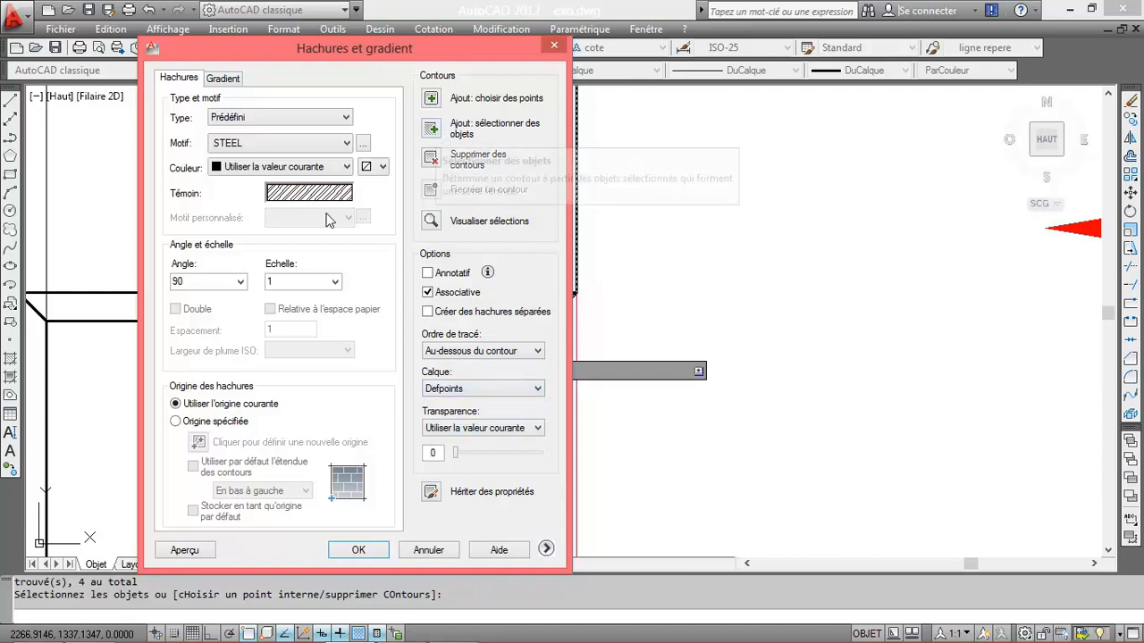
left_click(183, 547)
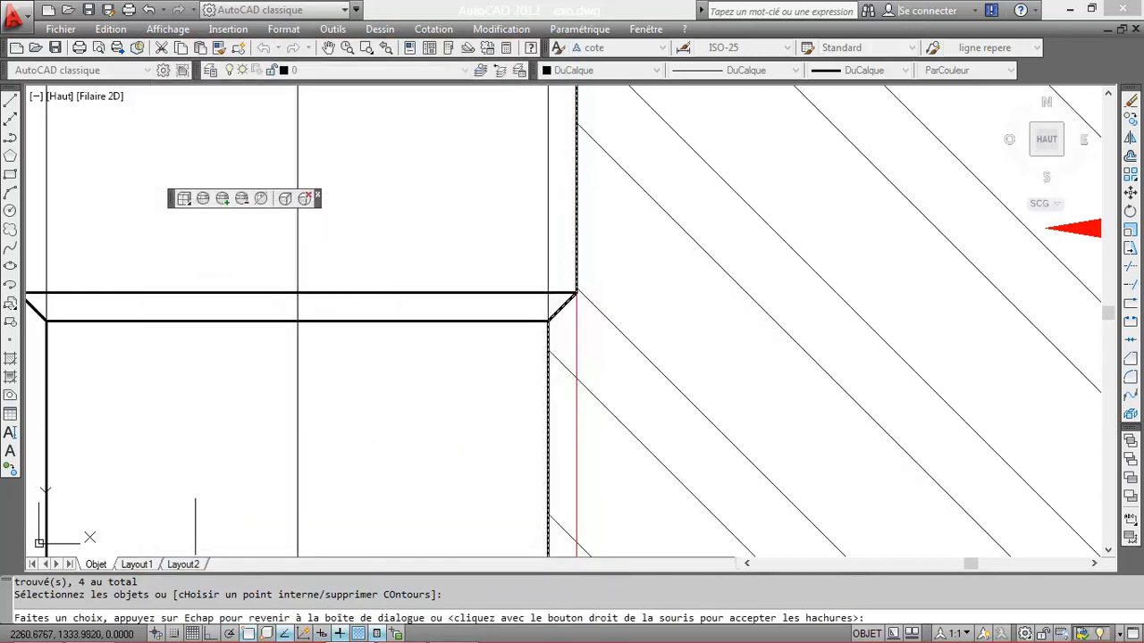
scroll(632, 433, "down", 7)
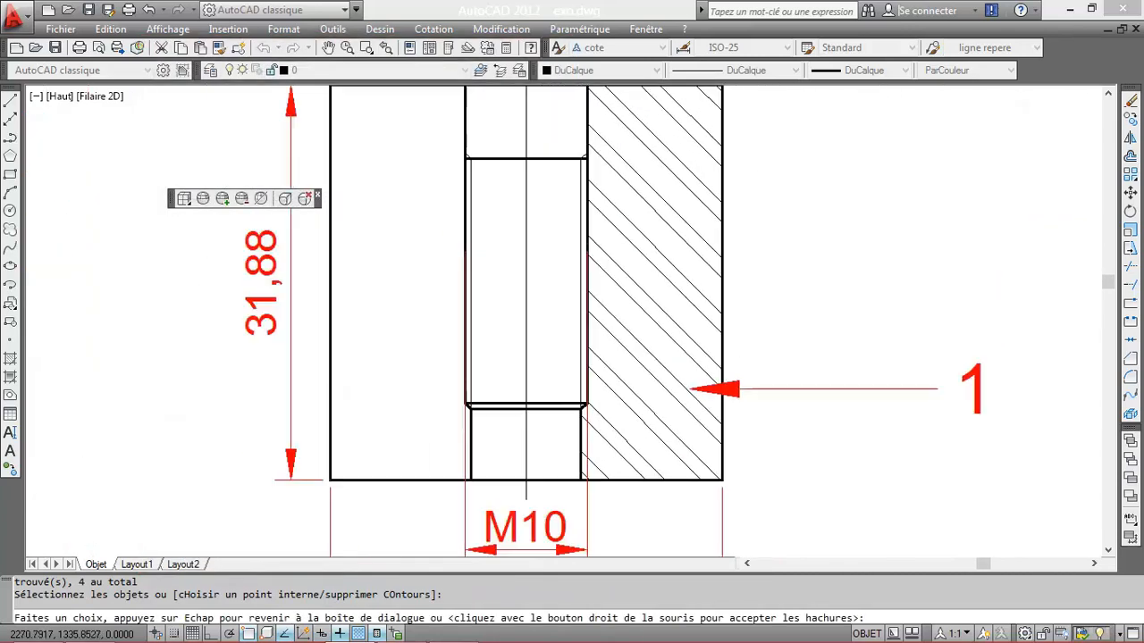
scroll(632, 432, "up", 2)
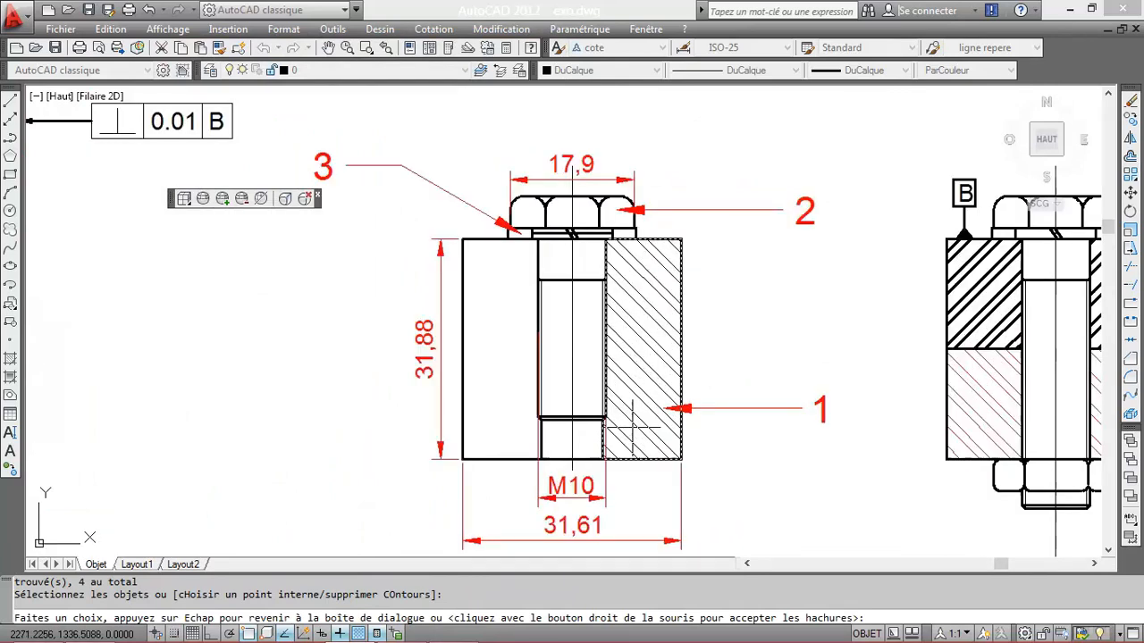
right_click(631, 433)
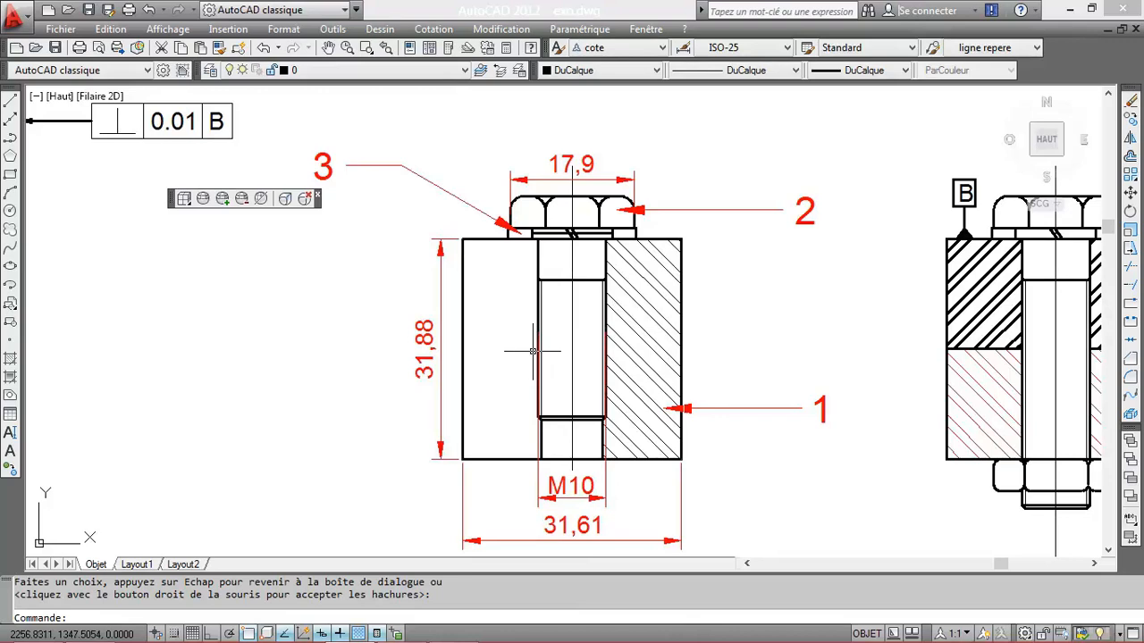
scroll(613, 356, "down", 2)
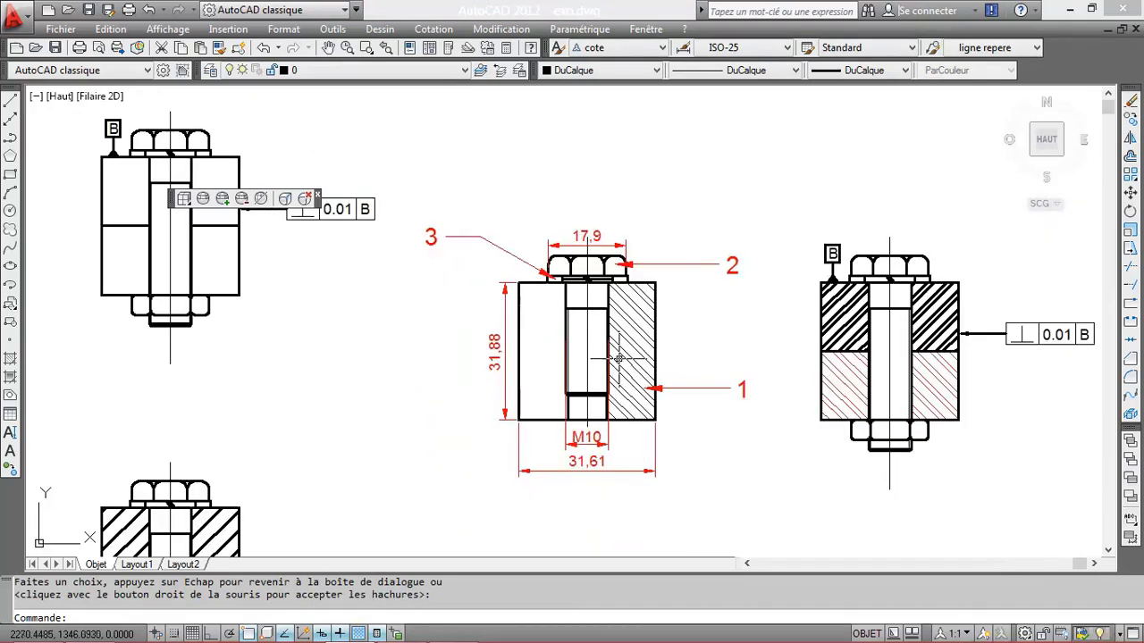